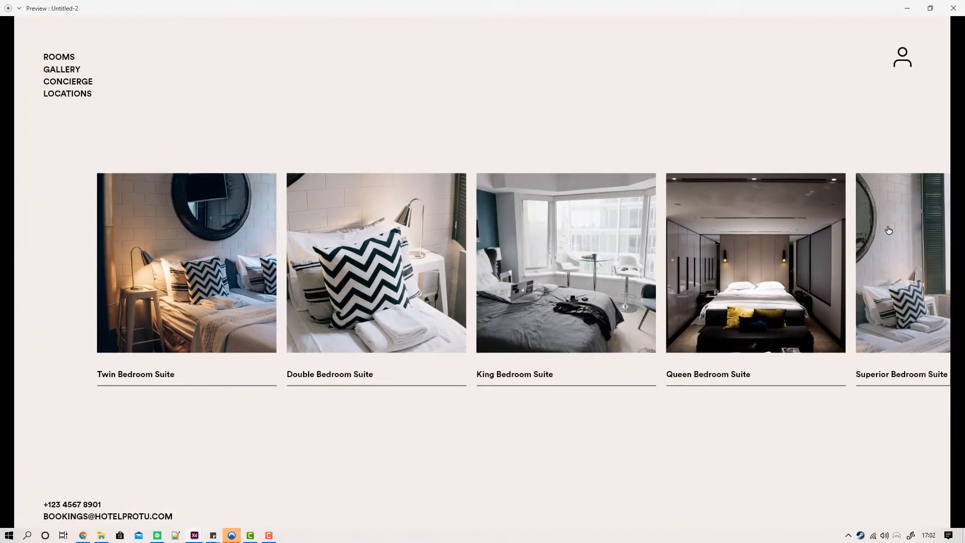
# Step: Try out the prototype preview by sliding through the room carousel and choosing the Superior Bedroom Suite
pyautogui.hscroll(3, 889, 230)
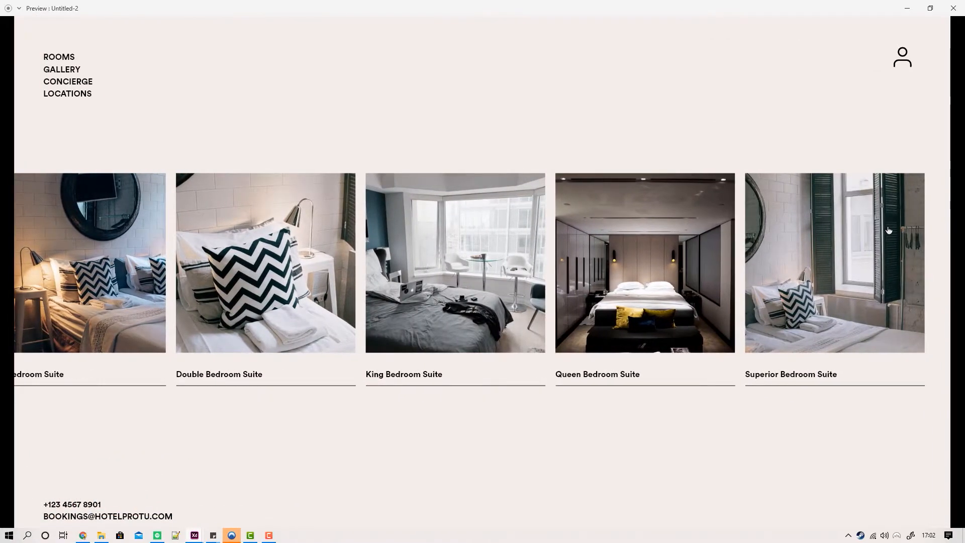
pyautogui.click(889, 230)
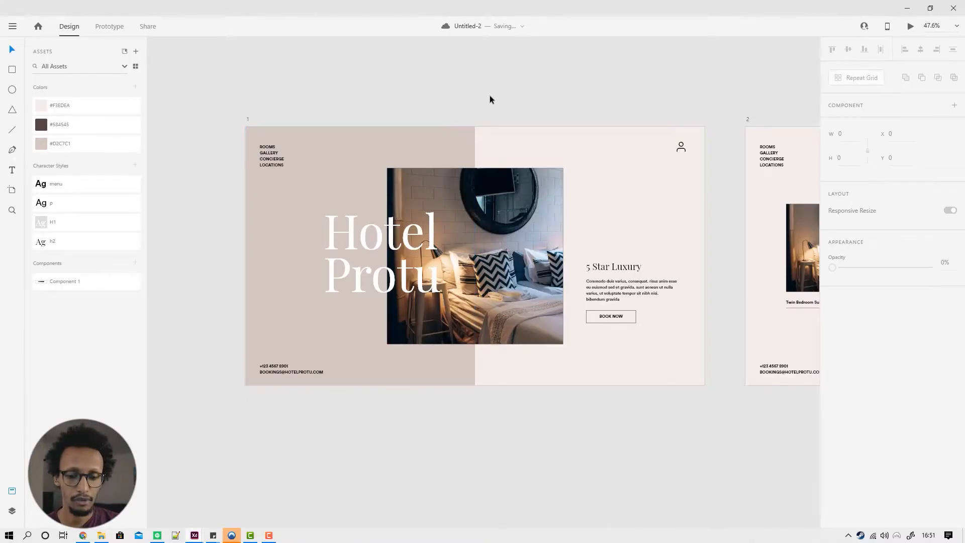
# Step: Review the hotel landing page on artboard 1 and the row of room cards on artboard 2
pyautogui.scroll(-5, 490, 96)
pyautogui.moveTo(600, 73); pyautogui.dragTo(574, 130)
pyautogui.scroll(5, 482, 221)
pyautogui.moveTo(433, 232); pyautogui.dragTo(525, 252)
pyautogui.moveTo(671, 229); pyautogui.dragTo(345, 242)
pyautogui.moveTo(693, 266); pyautogui.dragTo(376, 263)
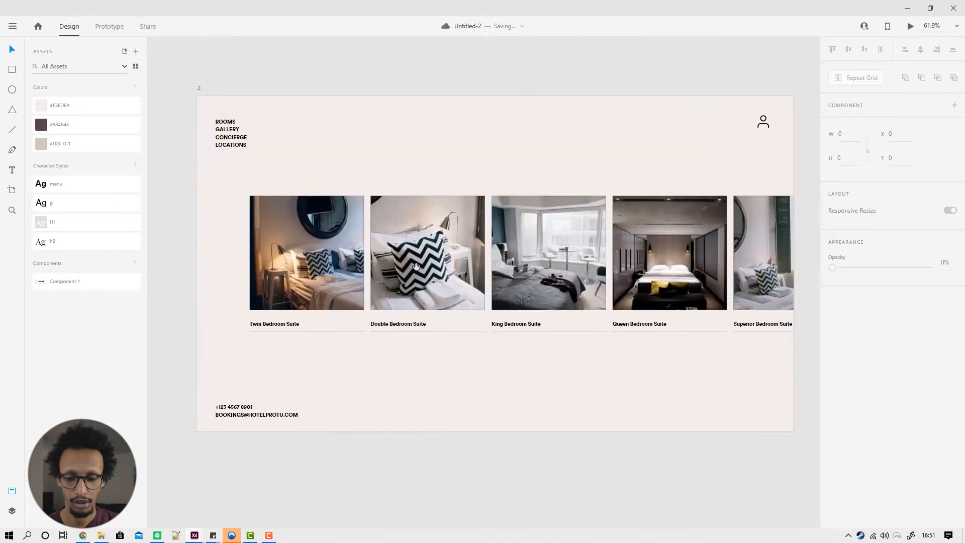
pyautogui.moveTo(667, 249); pyautogui.dragTo(274, 277)
pyautogui.moveTo(574, 264); pyautogui.dragTo(331, 240)
pyautogui.scroll(-4, 405, 260)
pyautogui.moveTo(252, 269); pyautogui.dragTo(677, 239)
pyautogui.moveTo(343, 247); pyautogui.dragTo(477, 245)
pyautogui.scroll(4, 477, 245)
pyautogui.scroll(-2, 475, 246)
pyautogui.moveTo(416, 227); pyautogui.dragTo(508, 234)
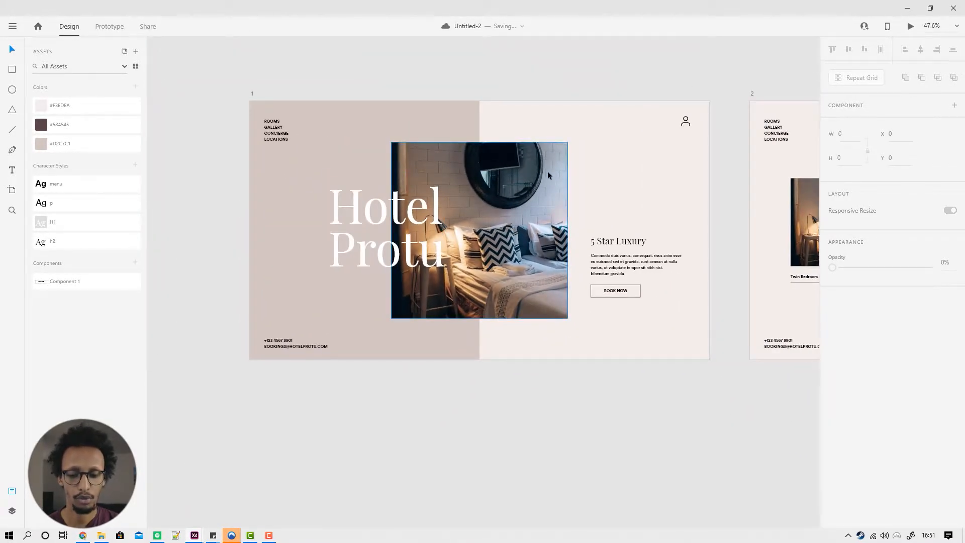
# Step: Examine the room-card repeat grid on artboard 2 and its shifted version on artboard 3, ending back at artboard 1
pyautogui.moveTo(678, 268); pyautogui.dragTo(312, 299)
pyautogui.click(456, 238)
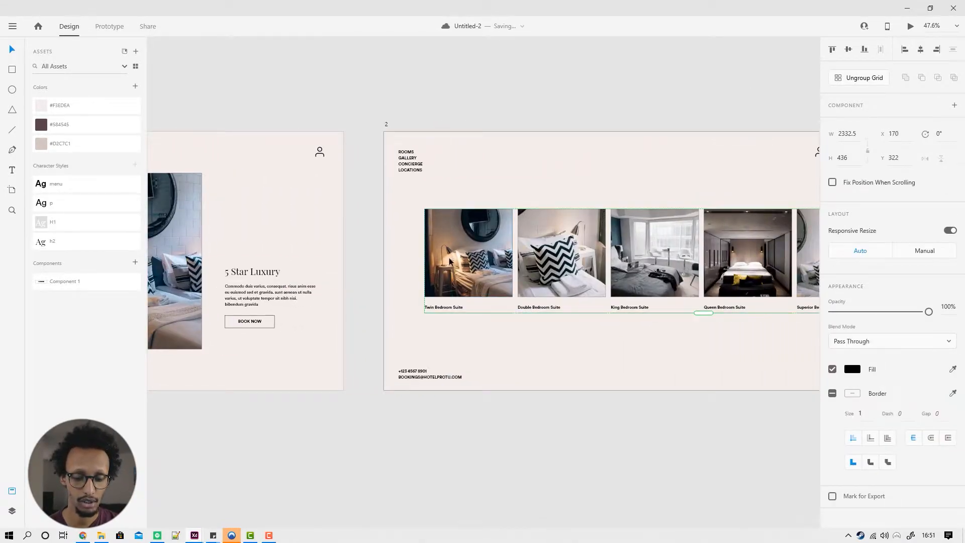
pyautogui.hscroll(10, 697, 235)
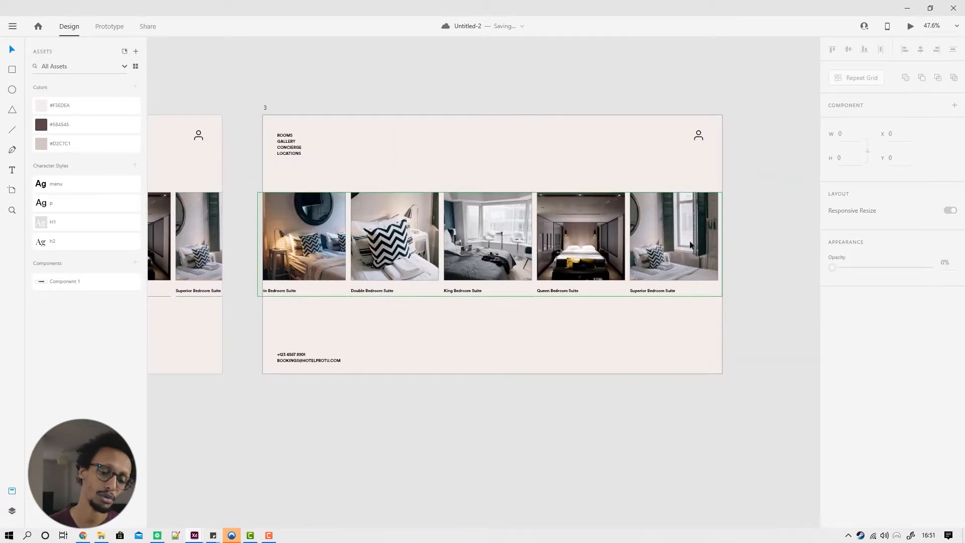
pyautogui.scroll(-3, 527, 293)
pyautogui.moveTo(231, 385); pyautogui.dragTo(593, 333)
pyautogui.moveTo(421, 346); pyautogui.dragTo(566, 335)
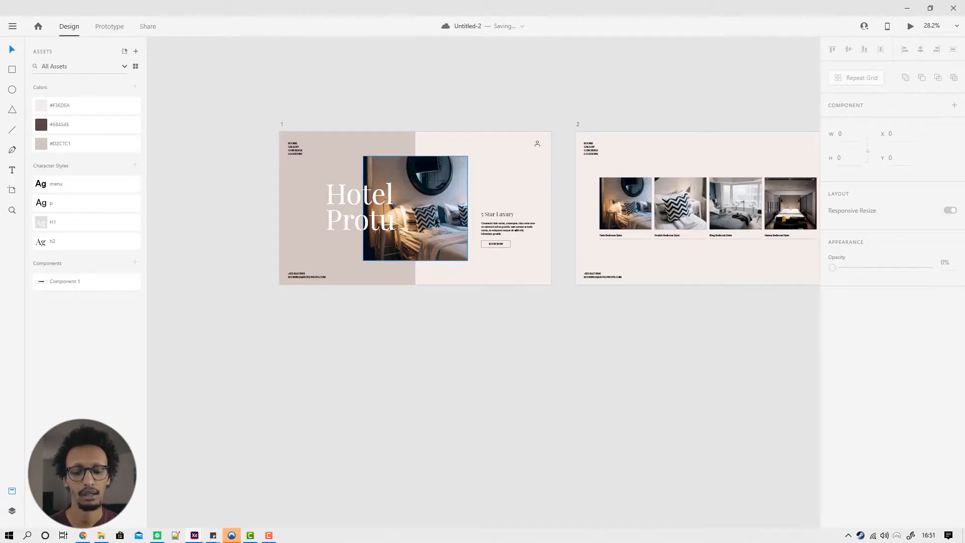
pyautogui.scroll(2, 532, 199)
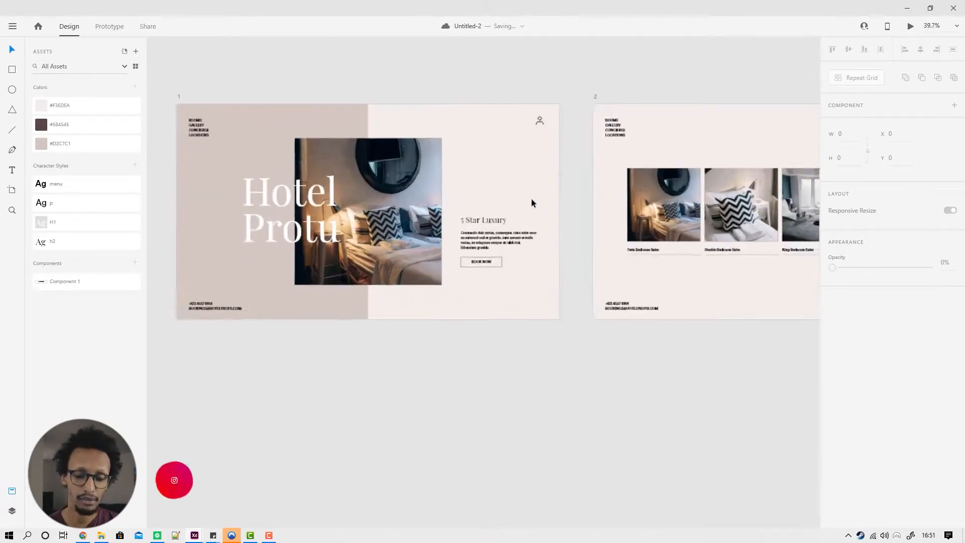
pyautogui.scroll(1, 532, 200)
pyautogui.moveTo(635, 244); pyautogui.dragTo(684, 216)
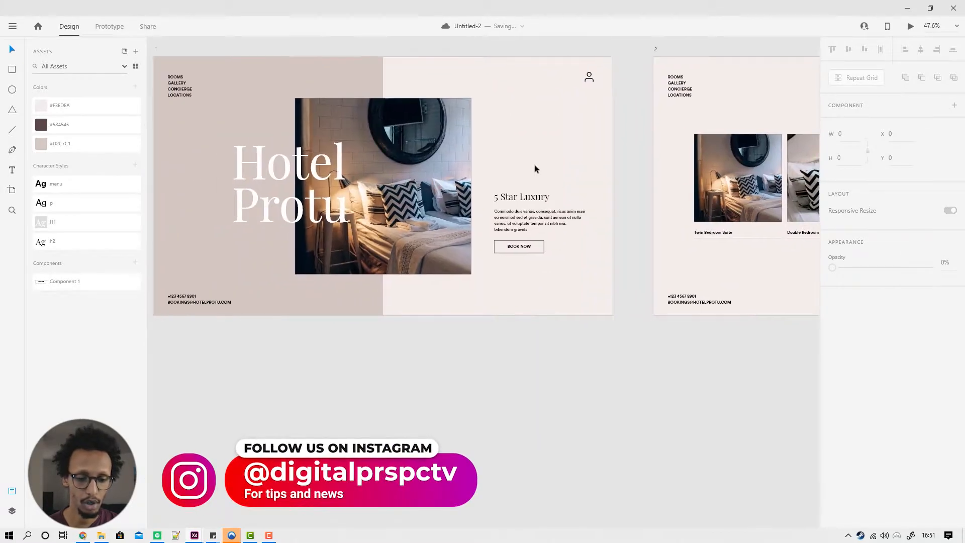
pyautogui.click(442, 132)
pyautogui.press('alt')
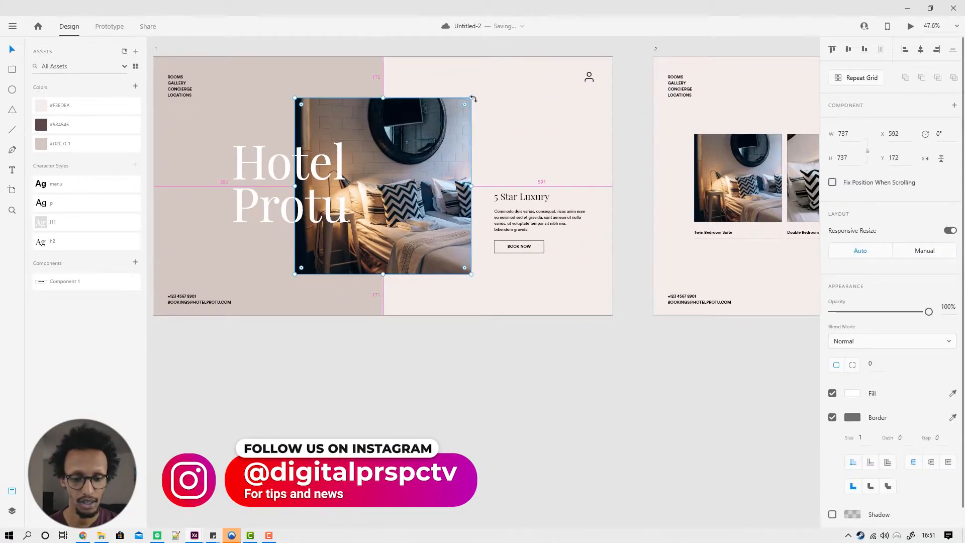
pyautogui.moveTo(442, 122); pyautogui.dragTo(438, 132)
pyautogui.hotkey('ctrl', 'z')
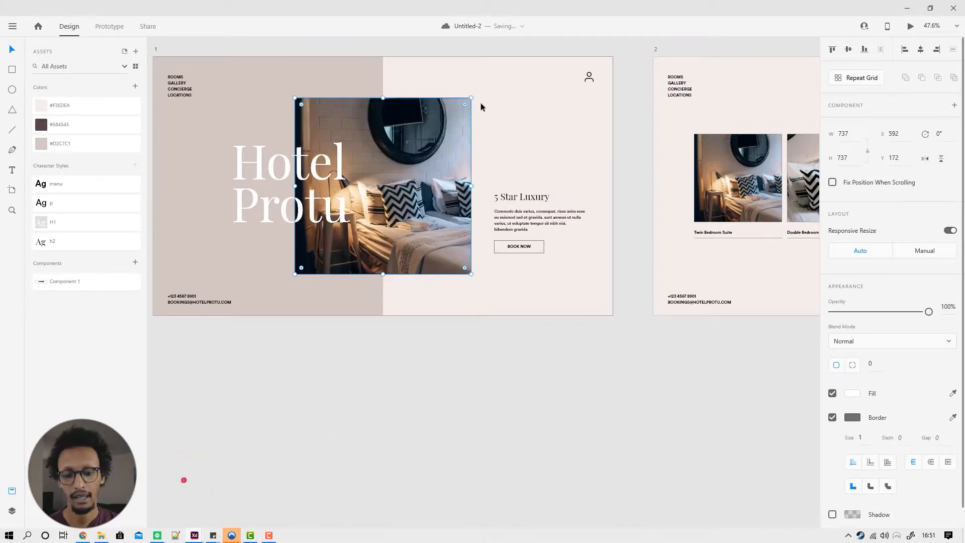
# Step: Check the Twin Bedroom Suite image on artboard 2 and the layer name of the hero image on artboard 1
pyautogui.doubleClick(727, 177)
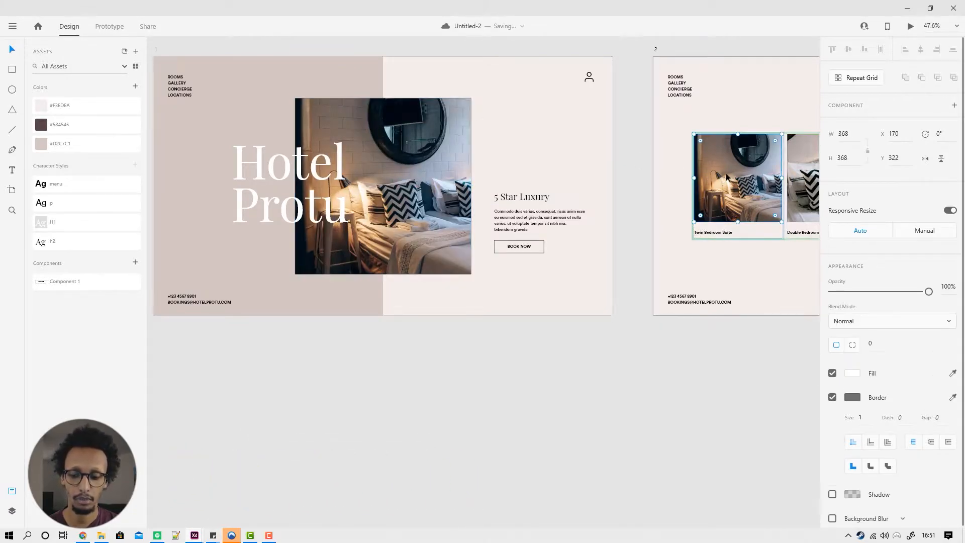
pyautogui.click(449, 145)
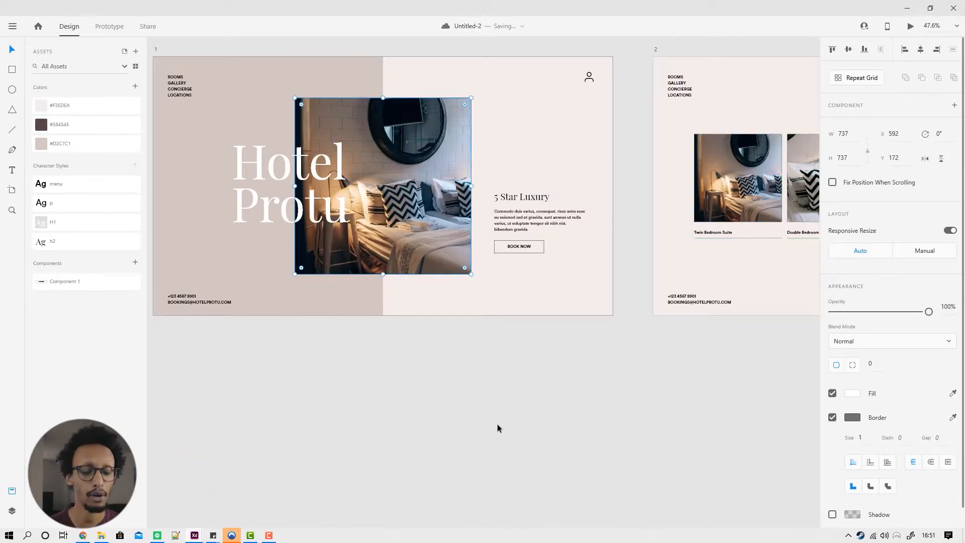
pyautogui.click(12, 511)
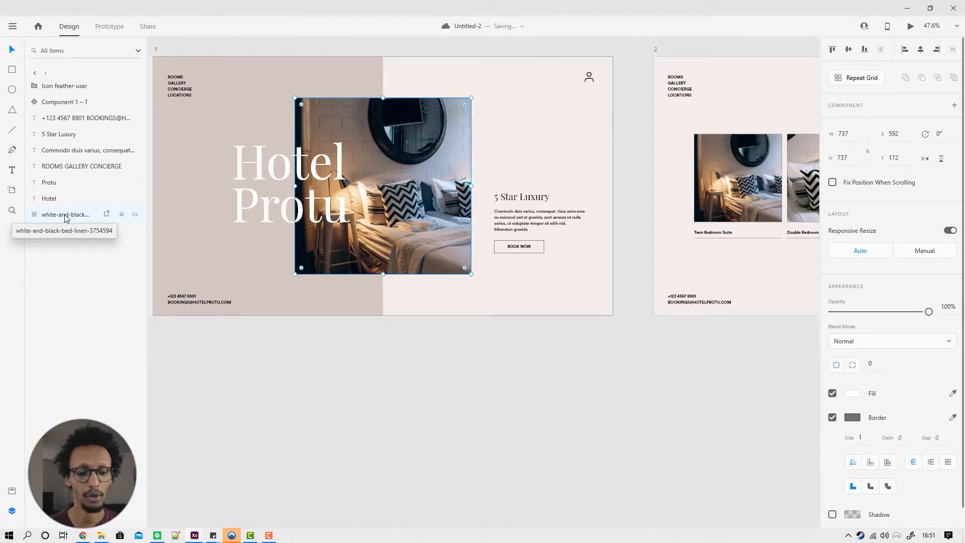
pyautogui.click(388, 403)
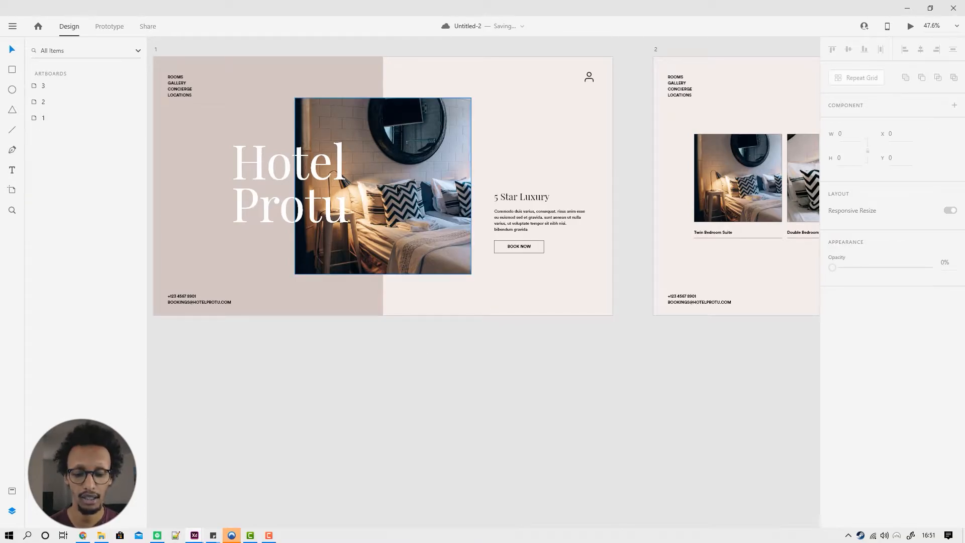
# Step: Ungroup the repeat grid of room cards on artboard 2 into separate card groups
pyautogui.moveTo(599, 160); pyautogui.dragTo(68, 109)
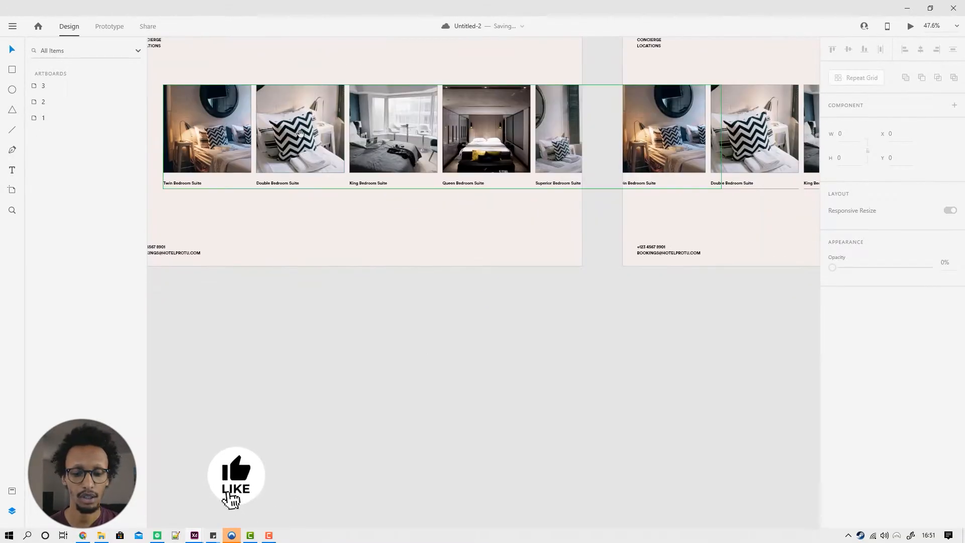
pyautogui.moveTo(308, 132); pyautogui.dragTo(393, 173)
pyautogui.click(393, 173)
pyautogui.click(855, 79)
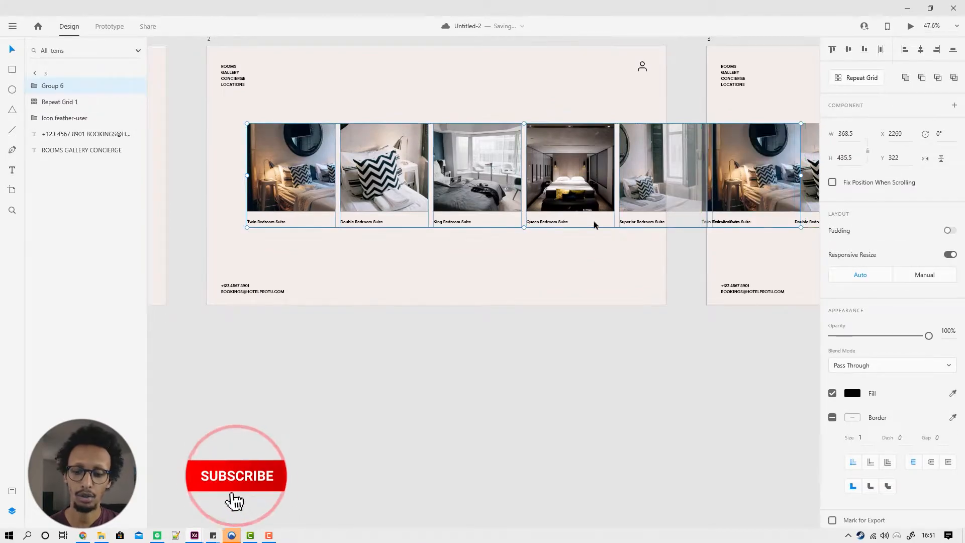
pyautogui.click(648, 261)
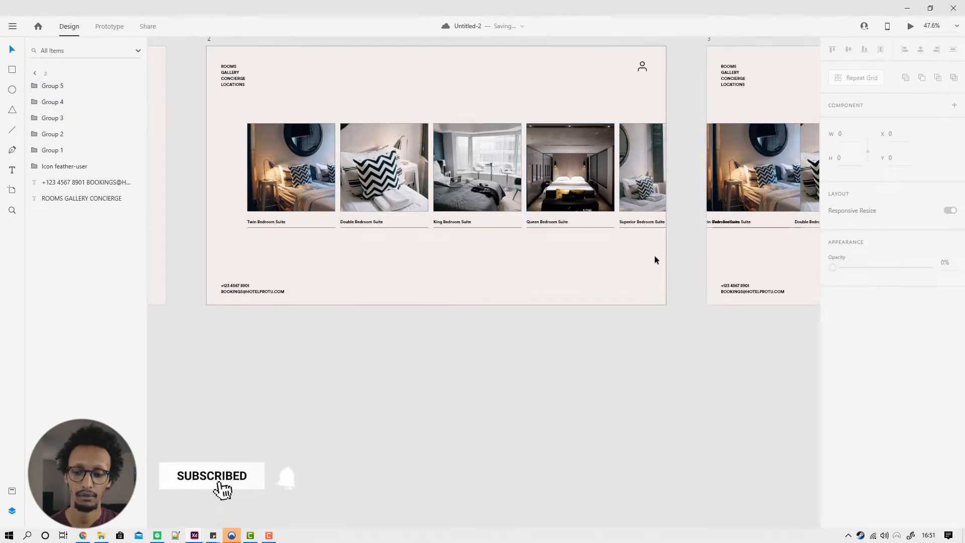
# Step: Delete the stray sixth room card that overlaps the start of the carousel on artboard 3
pyautogui.moveTo(649, 260); pyautogui.dragTo(518, 262)
pyautogui.click(537, 177)
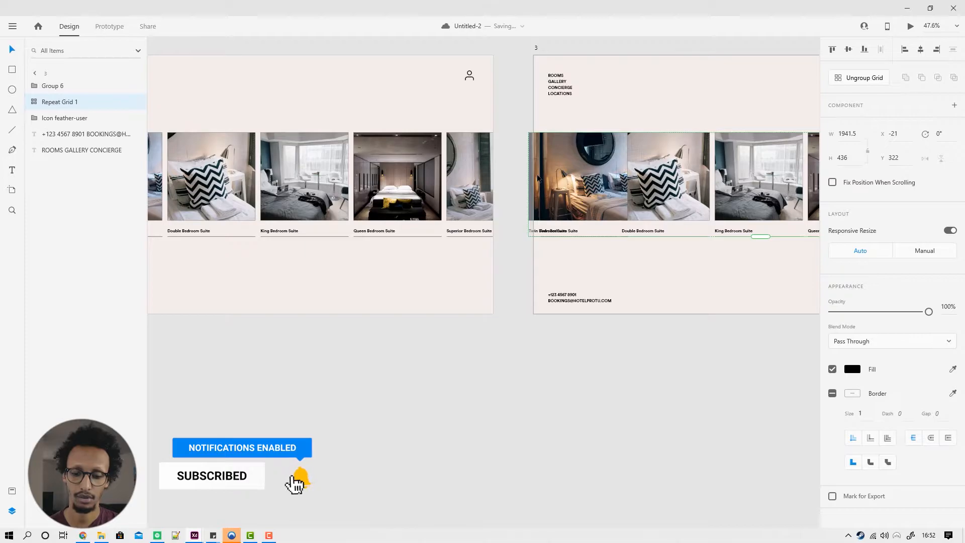
pyautogui.click(582, 192)
pyautogui.press('Delete')
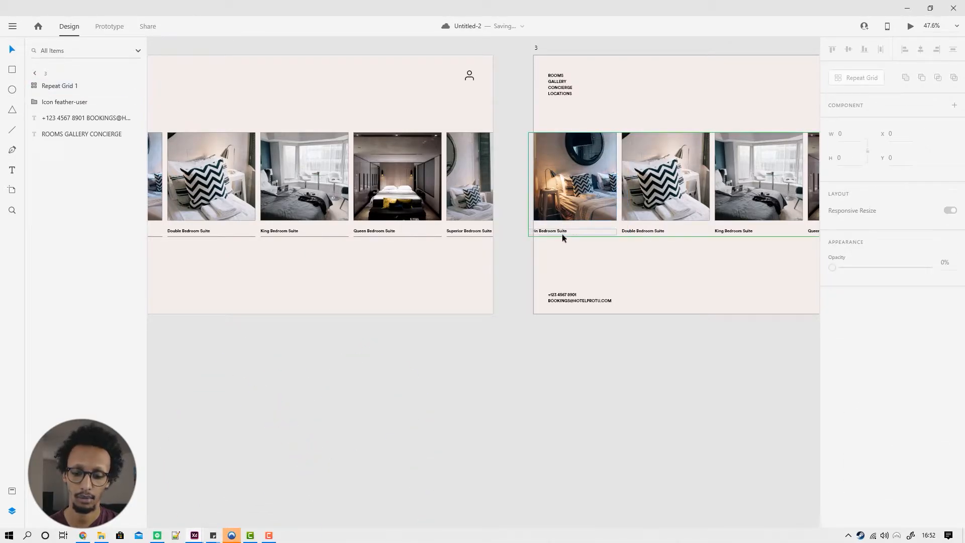
# Step: Ungroup the repeat grid of room cards on artboard 3
pyautogui.click(591, 174)
pyautogui.click(864, 77)
pyautogui.click(677, 246)
# Step: Copy the Twin Bedroom Suite card group from artboard 2 and paste it onto artboard 1
pyautogui.hscroll(-5, 377, 229)
pyautogui.click(449, 204)
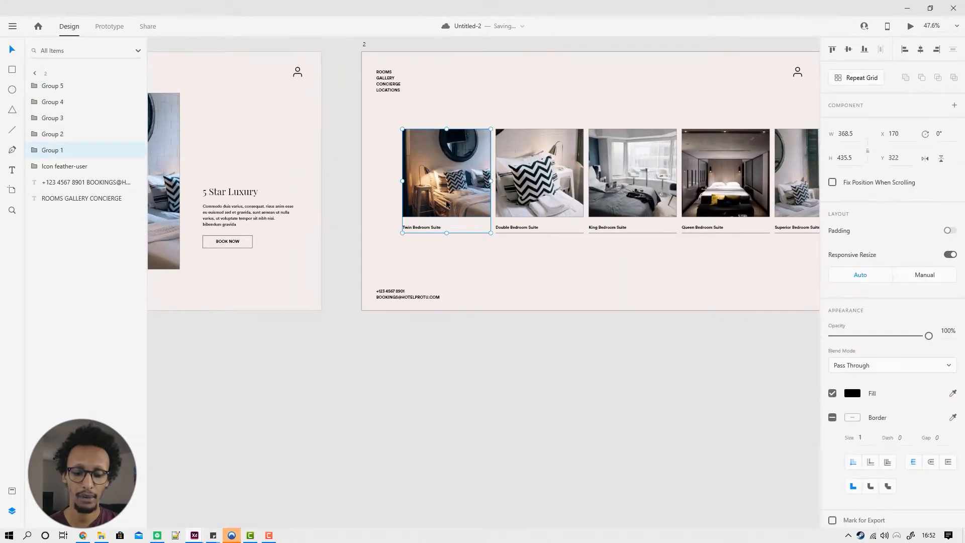
pyautogui.hscroll(-3, 471, 174)
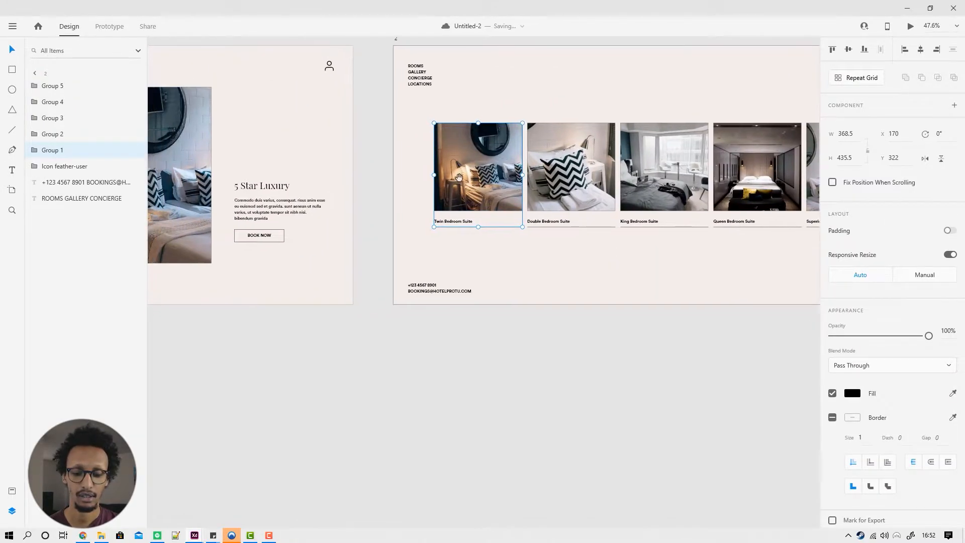
pyautogui.doubleClick(474, 179)
pyautogui.click(410, 189)
pyautogui.moveTo(489, 193); pyautogui.dragTo(451, 186)
pyautogui.hotkey('ctrl', 'z')
pyautogui.hscroll(-15, 653, 351)
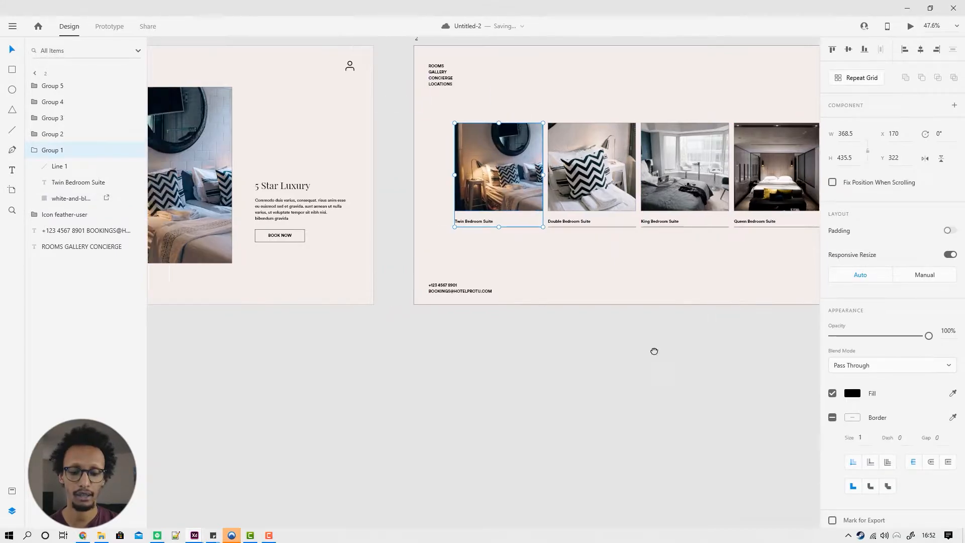
pyautogui.click(530, 310)
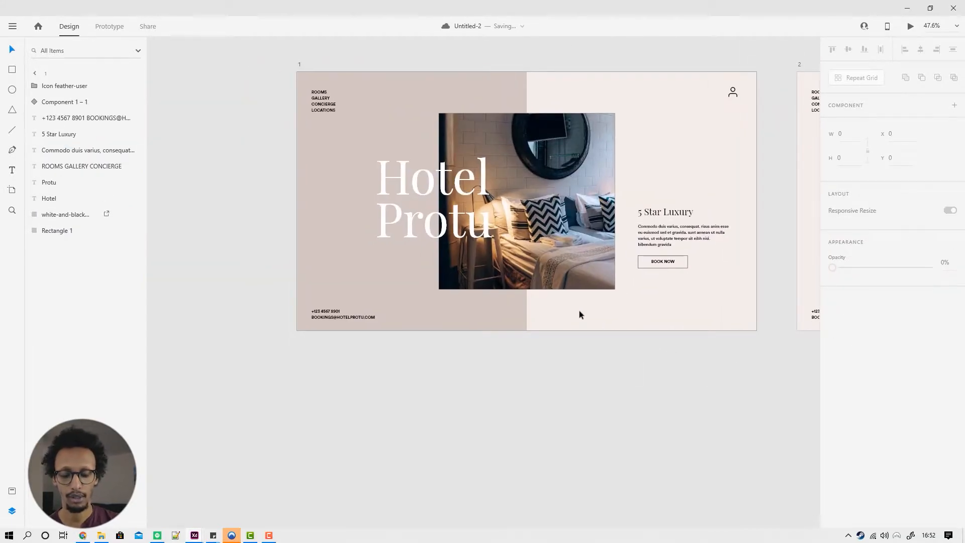
pyautogui.hotkey('ctrl', 'v')
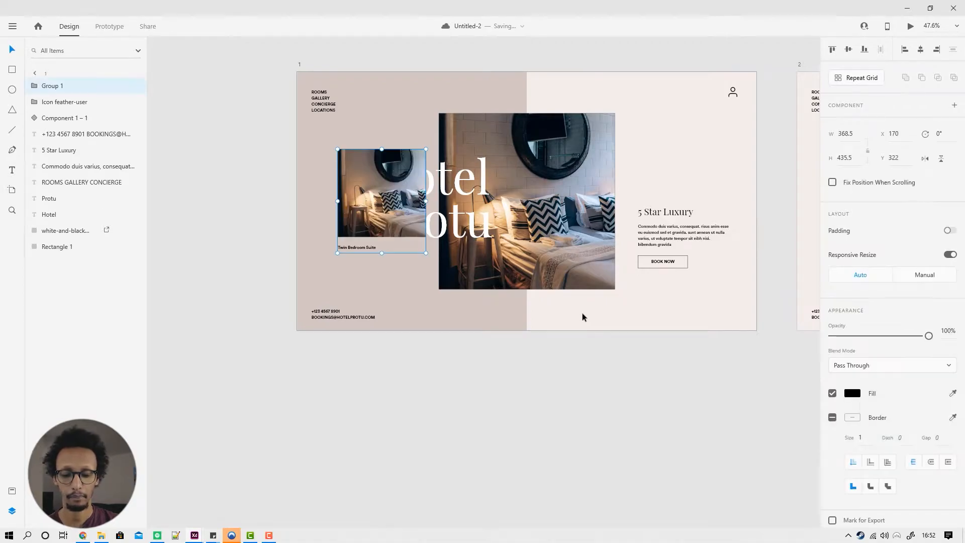
# Step: Fit the pasted card's image over the hero image at 736 × 736, X 592, Y 172, and turn off its border
pyautogui.moveTo(372, 205); pyautogui.dragTo(464, 370)
pyautogui.doubleClick(477, 353)
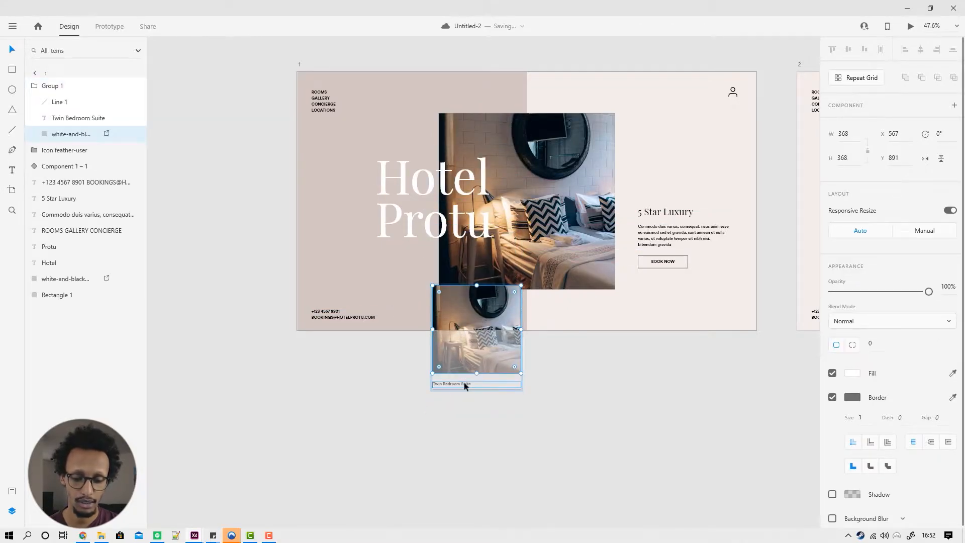
pyautogui.click(456, 384)
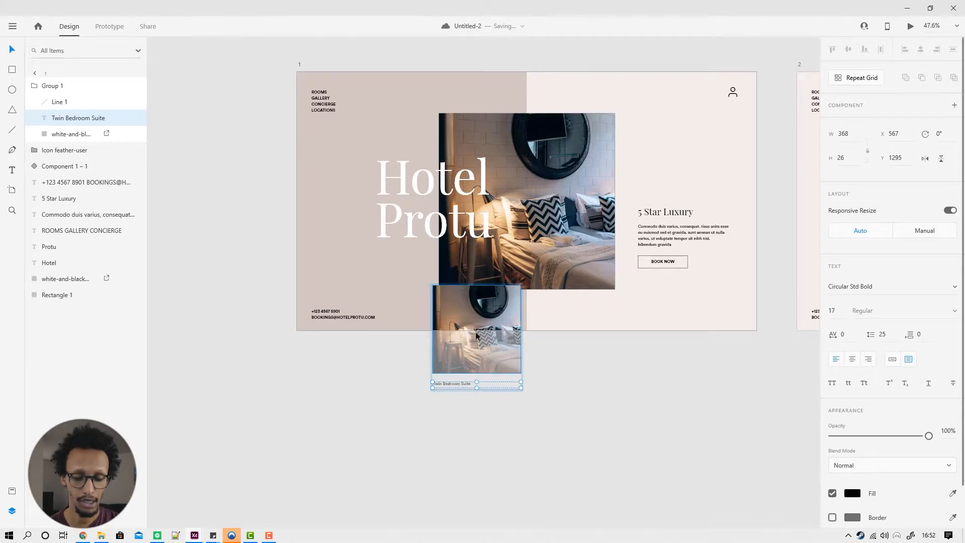
pyautogui.click(562, 360)
pyautogui.moveTo(464, 362); pyautogui.dragTo(470, 278)
pyautogui.doubleClick(470, 301)
pyautogui.moveTo(526, 202); pyautogui.dragTo(617, 113)
pyautogui.click(833, 397)
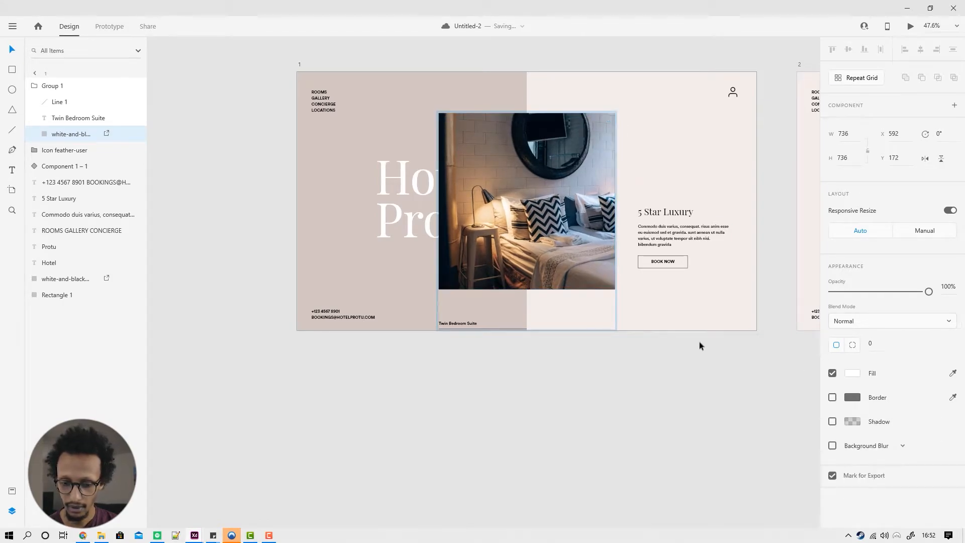
# Step: Move the card's Twin Bedroom Suite label and underline up closer to the image and make both fully transparent
pyautogui.click(459, 322)
pyautogui.keyDown('shift'); pyautogui.click(459, 328); pyautogui.keyUp('shift')
pyautogui.moveTo(459, 325)
pyautogui.mouseDown()
pyautogui.moveTo(461, 298)
pyautogui.moveTo(462, 309)
pyautogui.mouseUp()
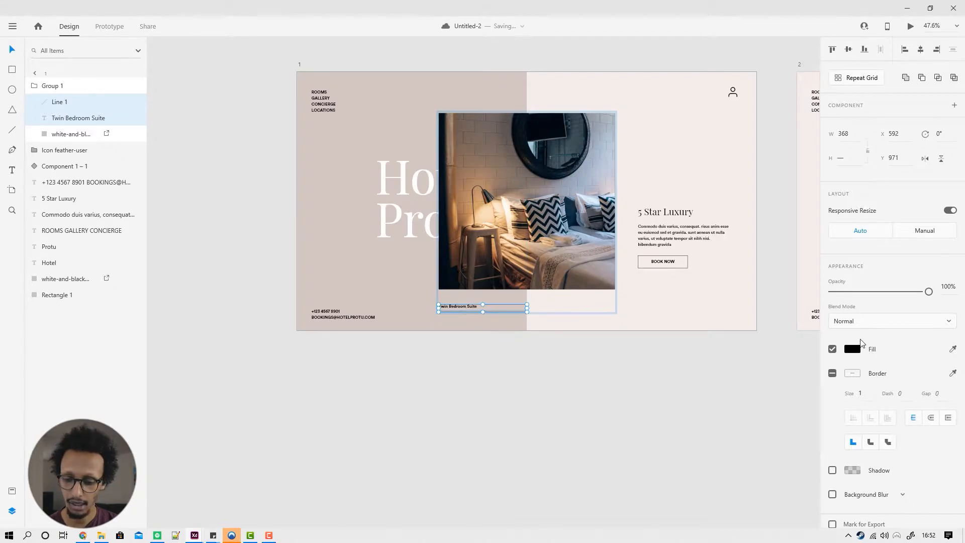
pyautogui.moveTo(929, 296); pyautogui.dragTo(830, 294)
pyautogui.click(553, 349)
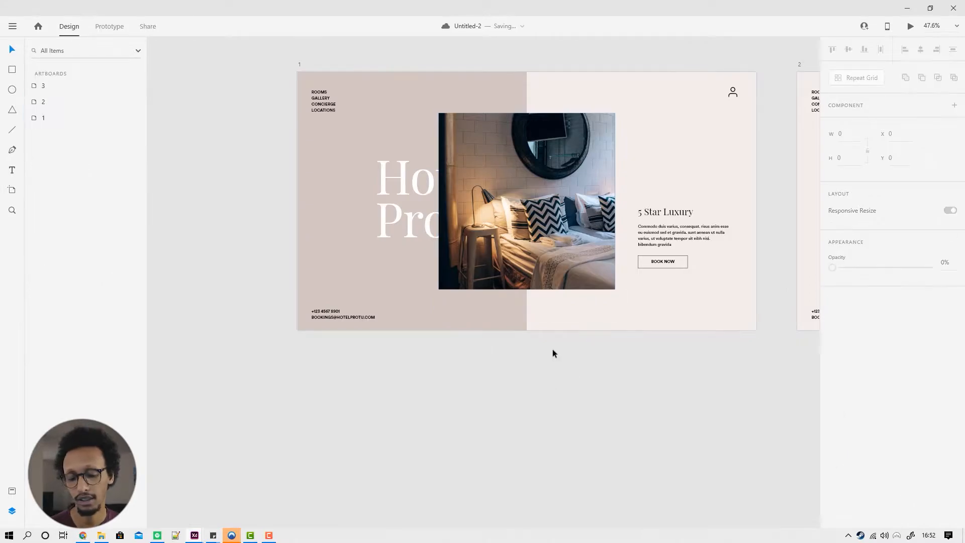
# Step: Rename the pasted card's group on artboard 1 as Main Image#
pyautogui.click(534, 287)
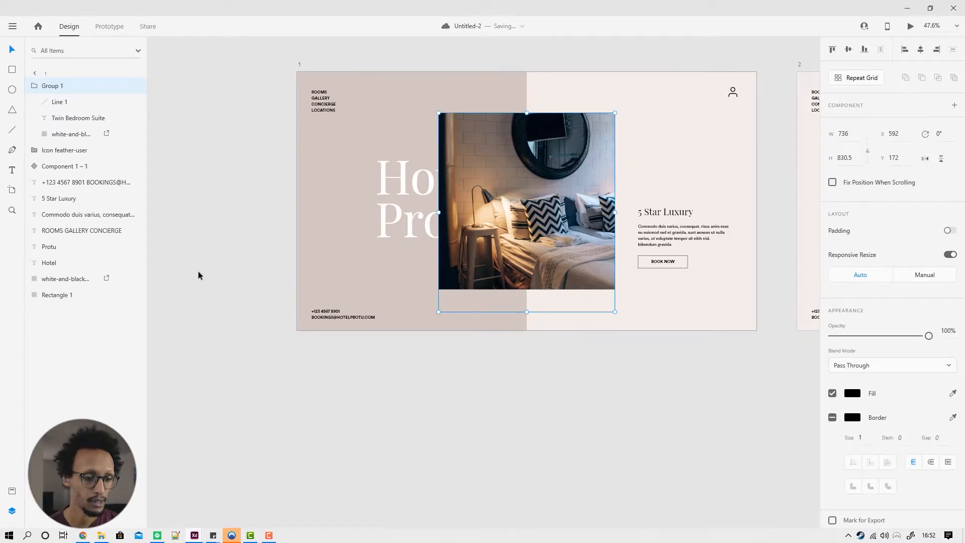
pyautogui.doubleClick(51, 86)
pyautogui.write('M')
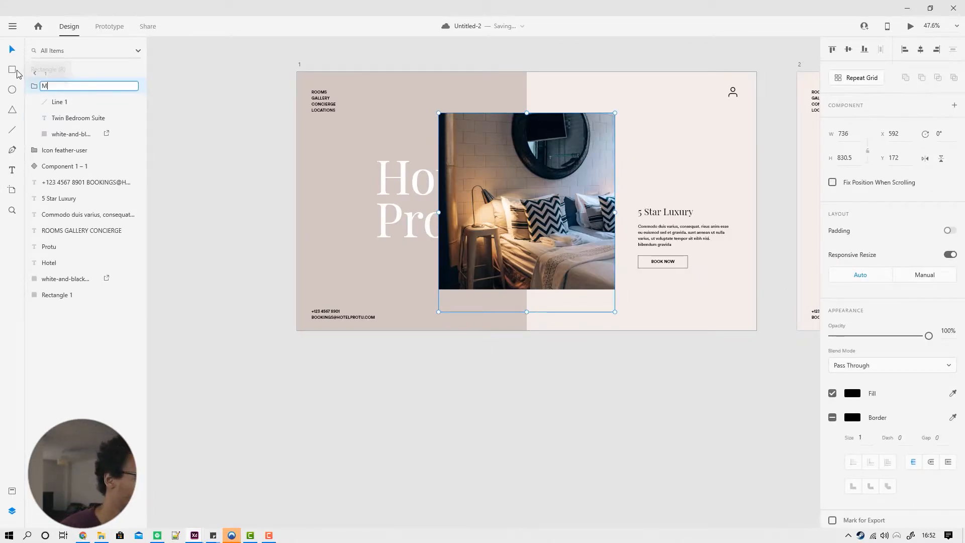
pyautogui.write('ain Image#')
pyautogui.press('Return')
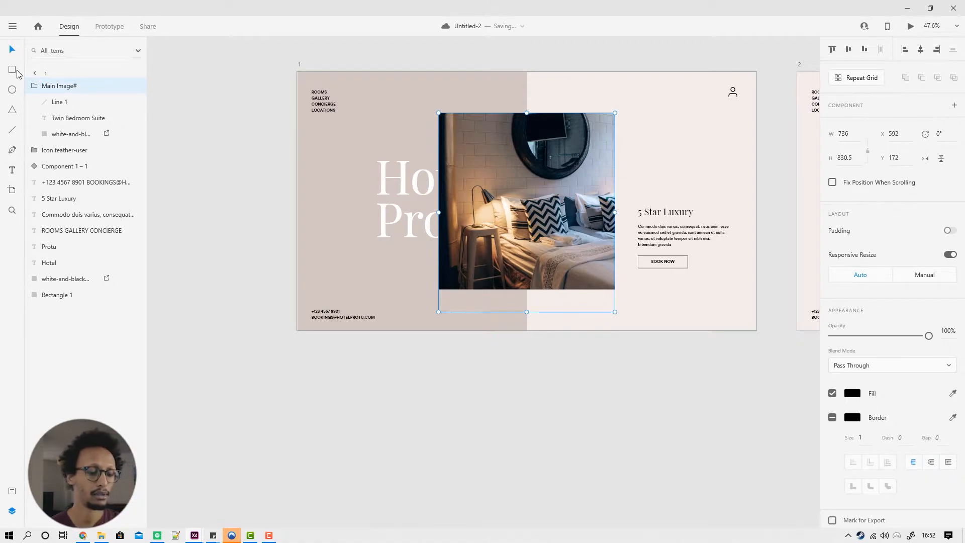
# Step: Place the room-card group beneath the Hotel and Protu texts in artboard 1's layer order and delete the old hero image
pyautogui.moveTo(385, 228); pyautogui.dragTo(375, 232)
pyautogui.click(457, 221)
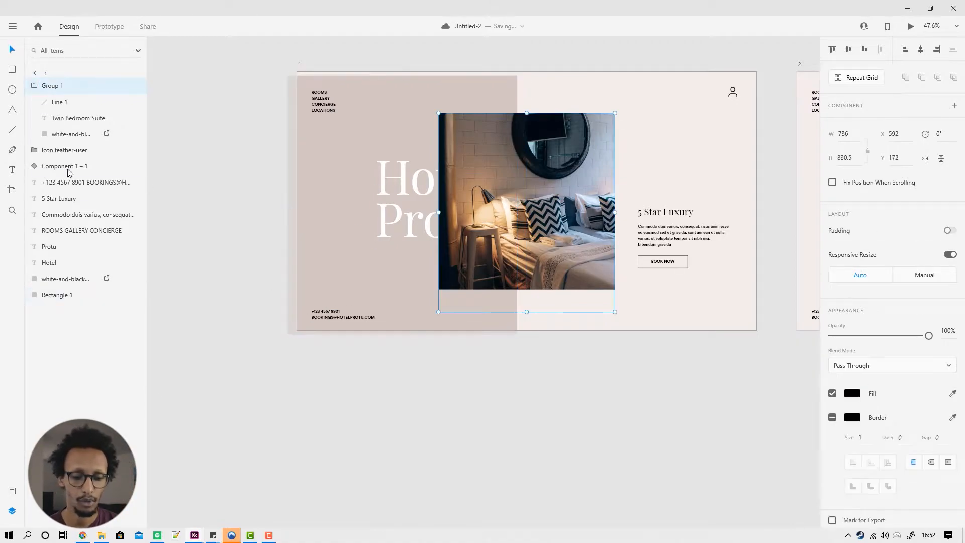
pyautogui.moveTo(38, 87); pyautogui.dragTo(44, 278)
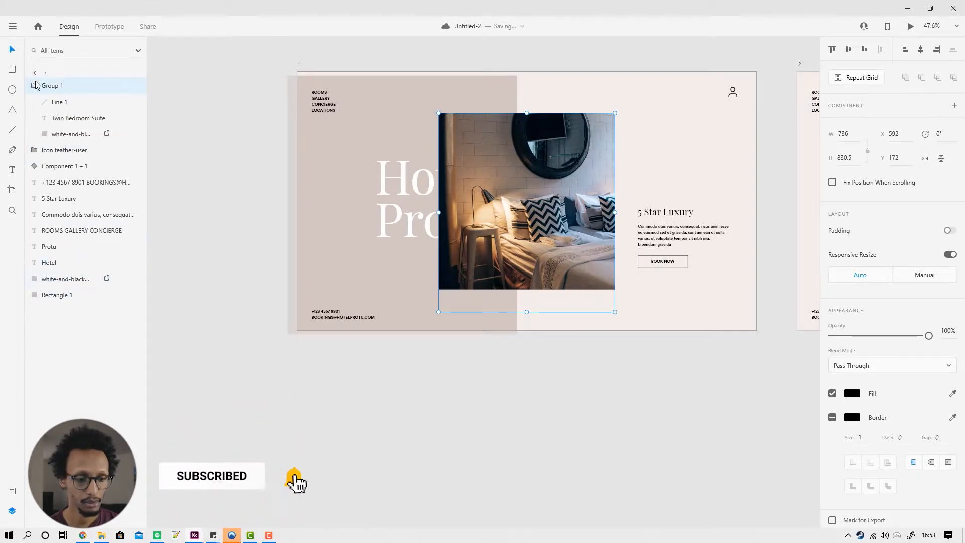
pyautogui.moveTo(38, 86); pyautogui.dragTo(27, 276)
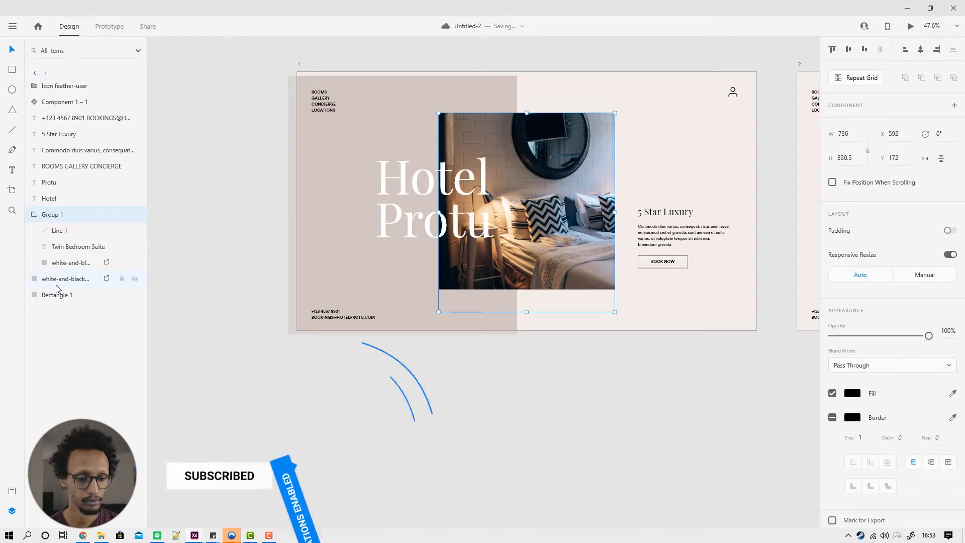
pyautogui.click(56, 278)
pyautogui.press('Delete')
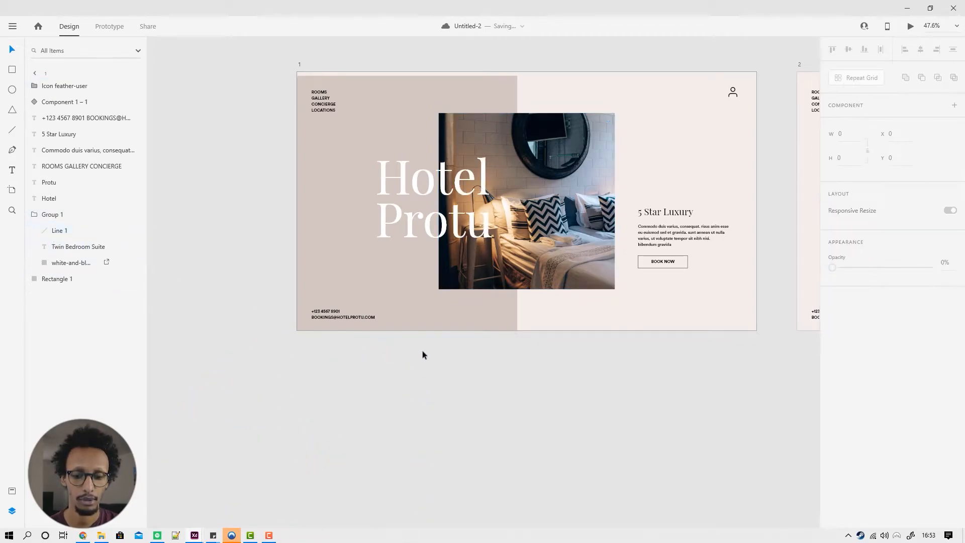
# Step: Realign the darker background rectangle with artboard 1's upper-left corner at X 1, Y 0
pyautogui.click(412, 89)
pyautogui.moveTo(407, 108); pyautogui.dragTo(407, 104)
pyautogui.moveTo(352, 147); pyautogui.dragTo(362, 145)
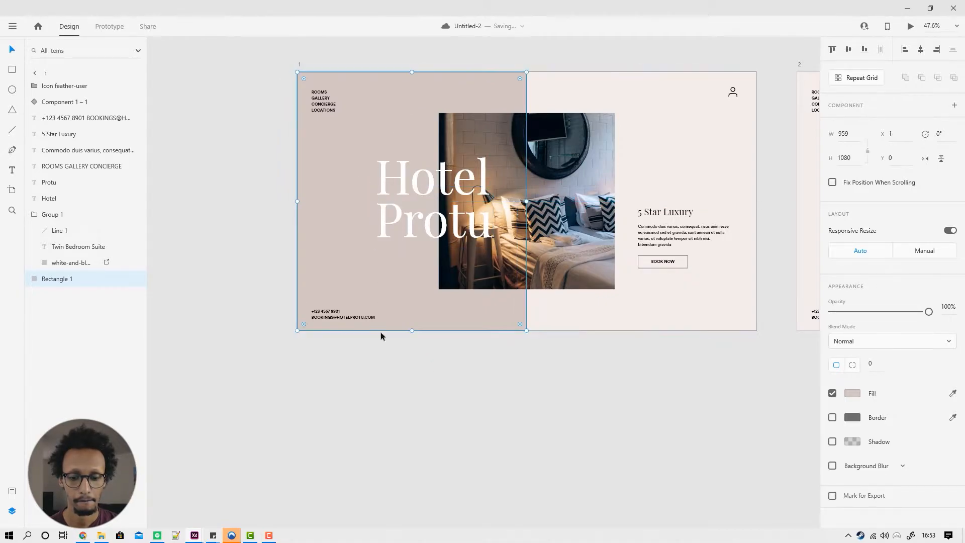
pyautogui.click(559, 249)
pyautogui.hscroll(10, 542, 246)
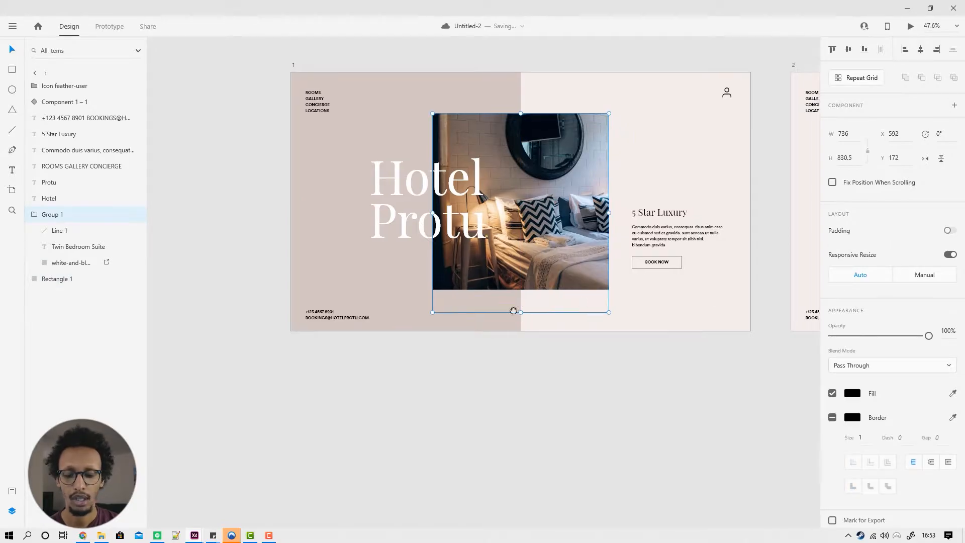
pyautogui.click(544, 228)
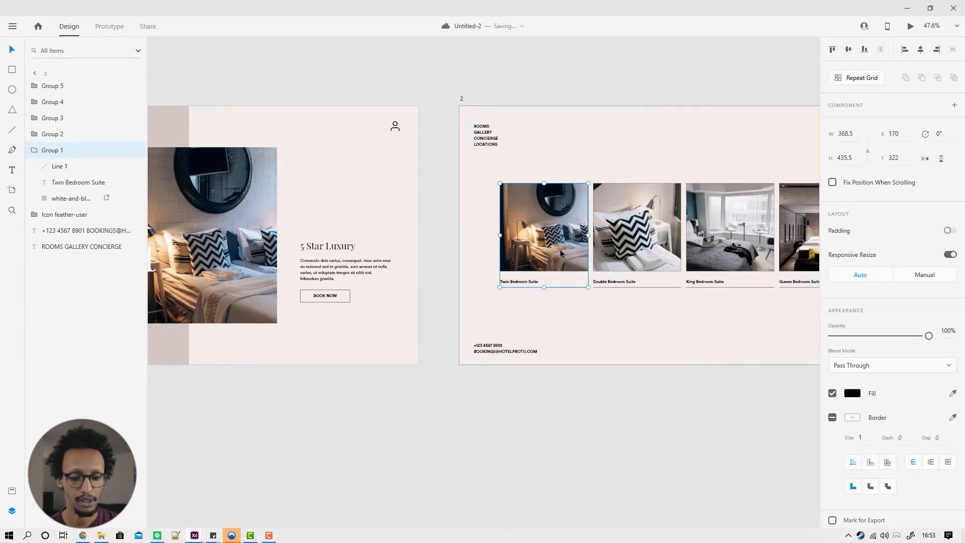
pyautogui.hscroll(-8, 549, 285)
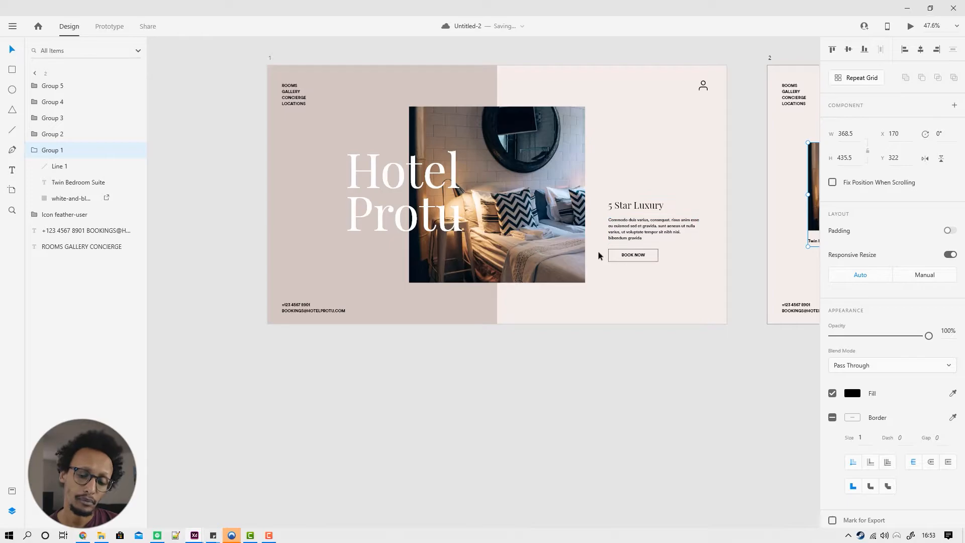
# Step: Copy the darker background rectangle from artboard 1, paste it onto artboard 2 and place it beneath all other layers
pyautogui.hscroll(3, 503, 111)
pyautogui.click(250, 101)
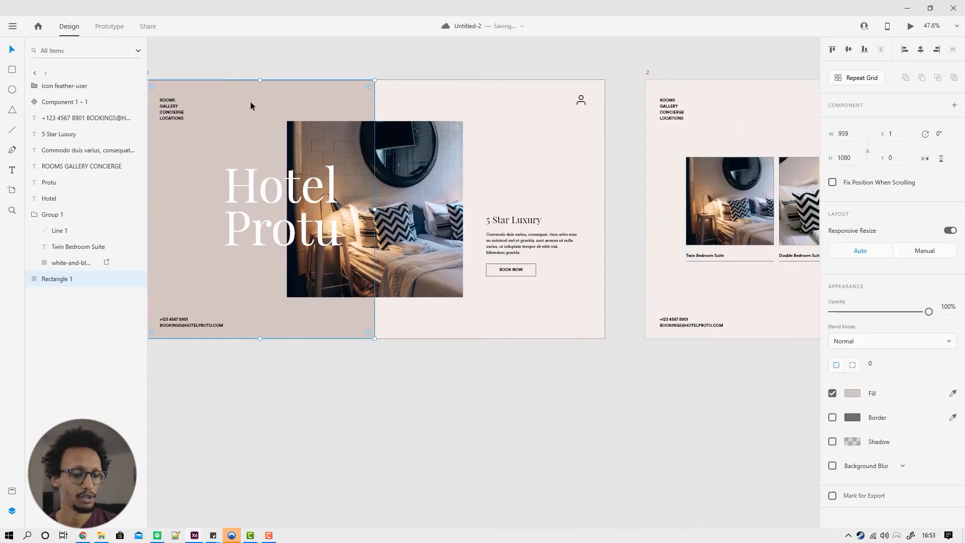
pyautogui.moveTo(378, 210); pyautogui.dragTo(321, 225)
pyautogui.hotkey('ctrl', 'z')
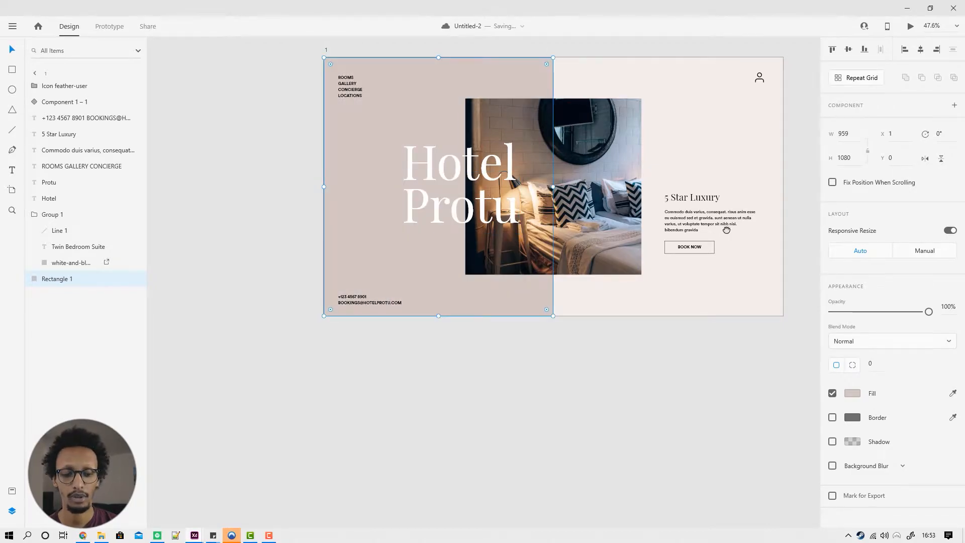
pyautogui.moveTo(738, 227); pyautogui.dragTo(249, 244)
pyautogui.click(554, 306)
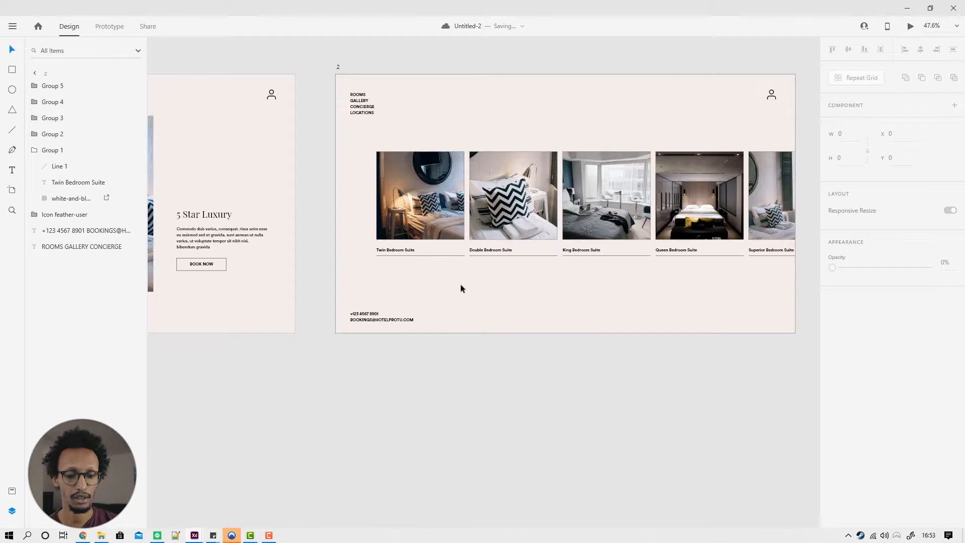
pyautogui.hotkey('ctrl', 'v')
pyautogui.moveTo(29, 192); pyautogui.dragTo(41, 275)
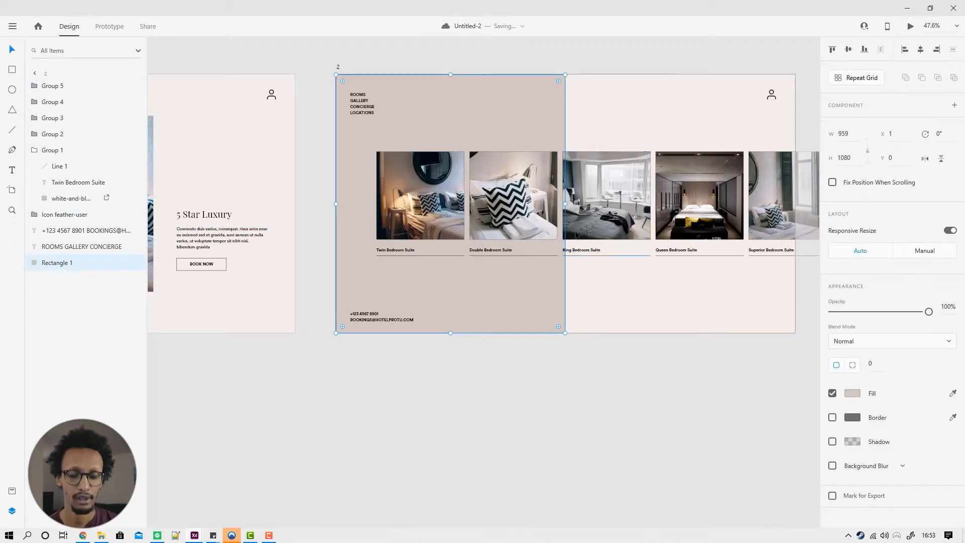
# Step: Narrow the pasted rectangle to a width of 1 at artboard 2's left edge, X 0
pyautogui.moveTo(565, 229); pyautogui.dragTo(337, 227)
pyautogui.click(320, 231)
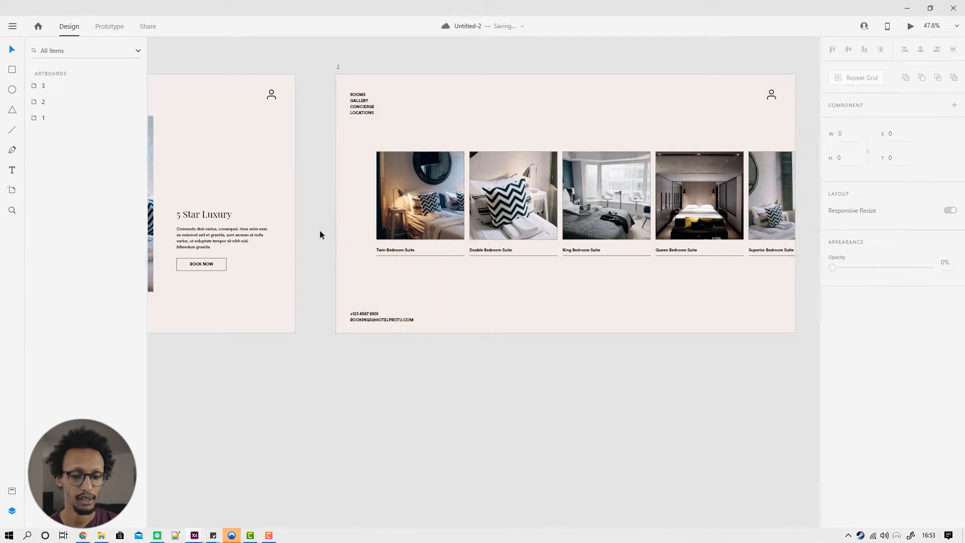
pyautogui.scroll(10, 320, 231)
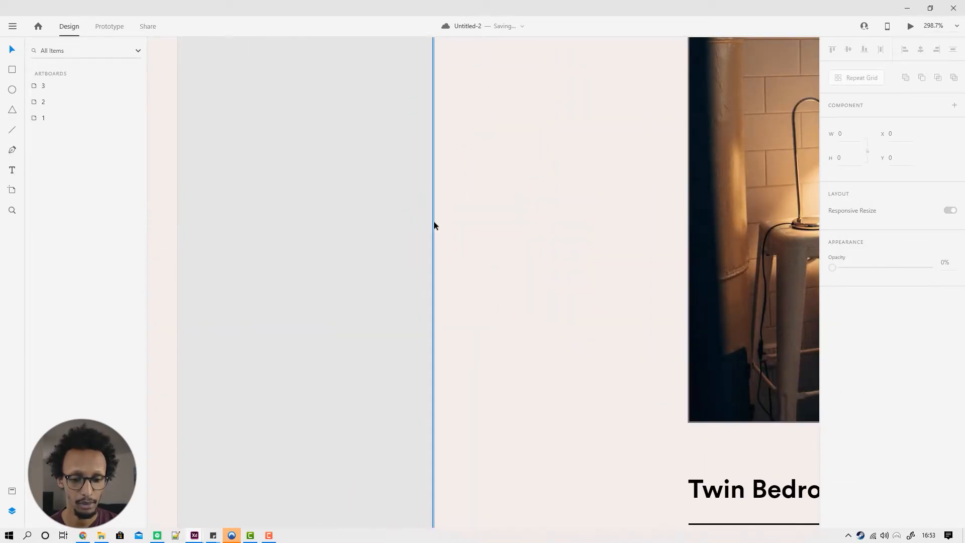
pyautogui.click(432, 224)
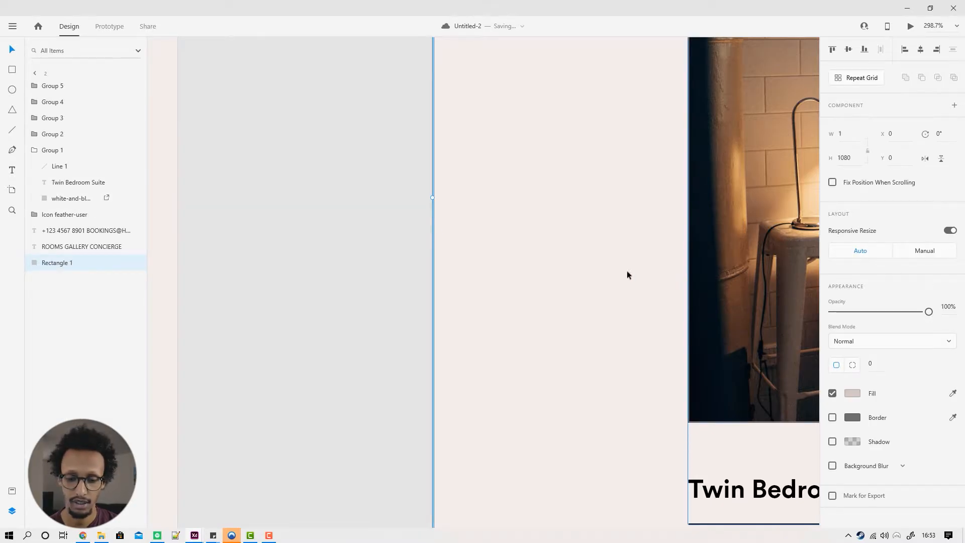
pyautogui.scroll(-10, 518, 259)
pyautogui.scroll(10, 522, 261)
pyautogui.scroll(-10, 520, 260)
# Step: Copy the 5 Star Luxury heading, its paragraph and the Book Now button from artboard 1 and paste them onto artboard 2
pyautogui.moveTo(358, 345); pyautogui.dragTo(489, 348)
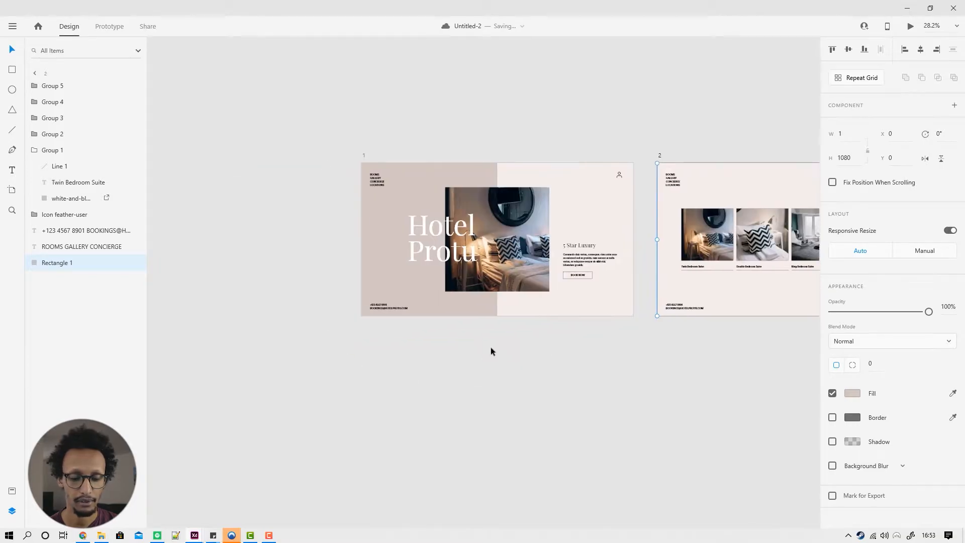
pyautogui.moveTo(588, 186); pyautogui.dragTo(436, 129)
pyautogui.moveTo(375, 123); pyautogui.dragTo(366, 89)
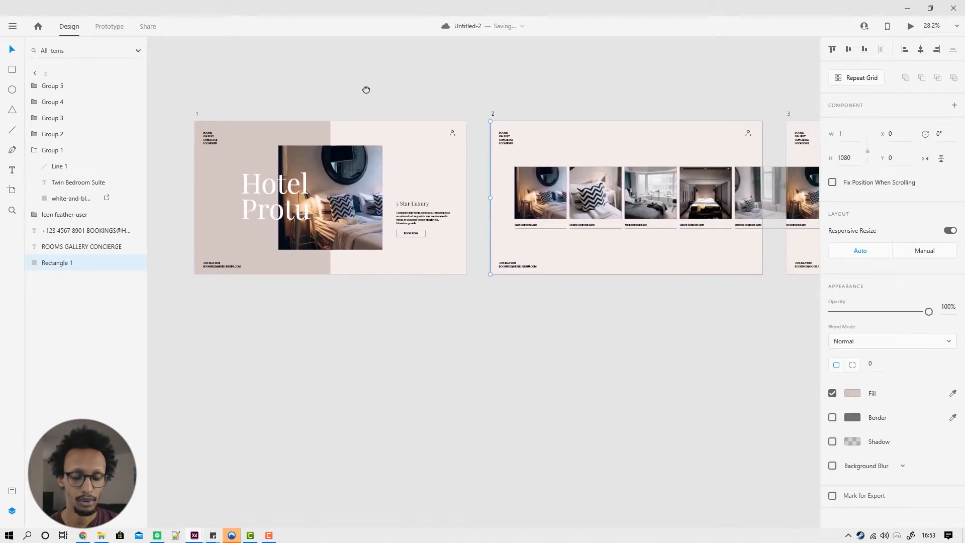
pyautogui.click(418, 215)
pyautogui.keyDown('shift'); pyautogui.click(412, 233); pyautogui.keyUp('shift')
pyautogui.keyDown('shift'); pyautogui.click(411, 203); pyautogui.keyUp('shift')
pyautogui.scroll(5, 423, 212)
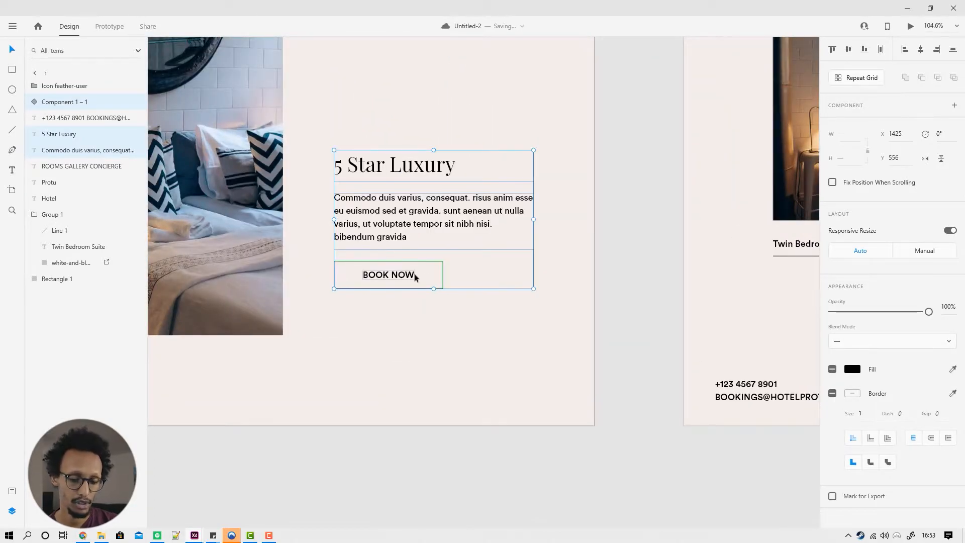
pyautogui.scroll(-4, 447, 264)
pyautogui.moveTo(612, 269); pyautogui.dragTo(390, 266)
pyautogui.click(548, 275)
pyautogui.hotkey('ctrl', 'v')
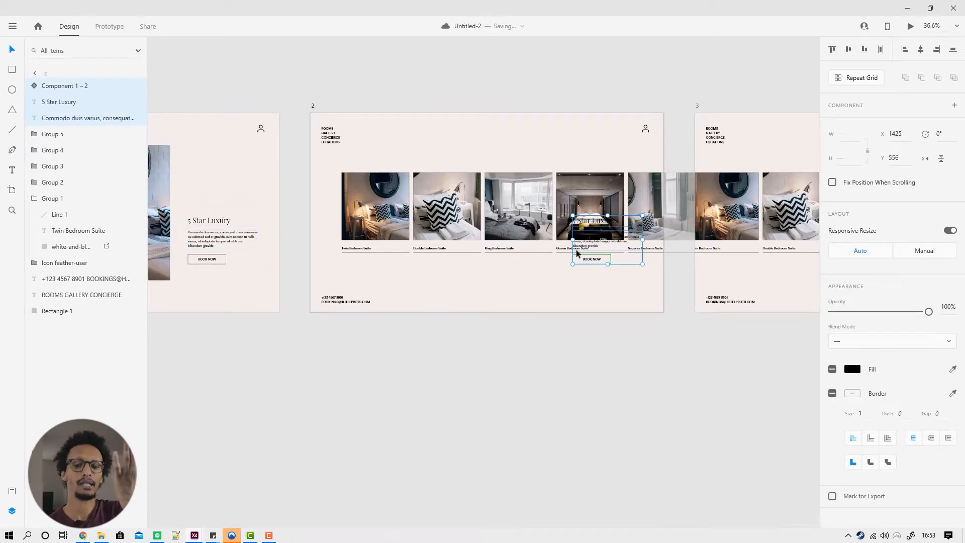
# Step: Move the pasted heading, paragraph and button up to Y 0 on artboard 2 and make them fully transparent
pyautogui.moveTo(594, 248); pyautogui.dragTo(593, 146)
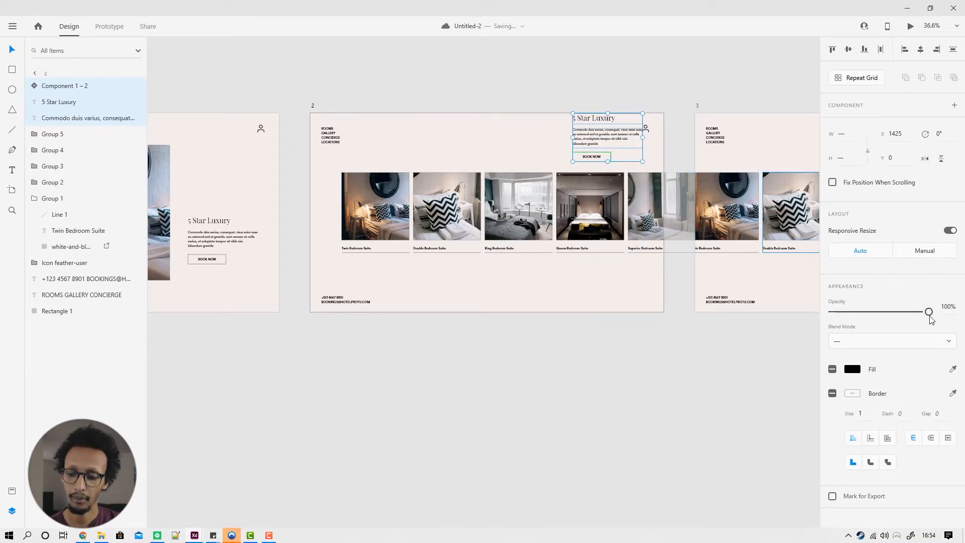
pyautogui.moveTo(929, 311); pyautogui.dragTo(802, 312)
pyautogui.click(570, 380)
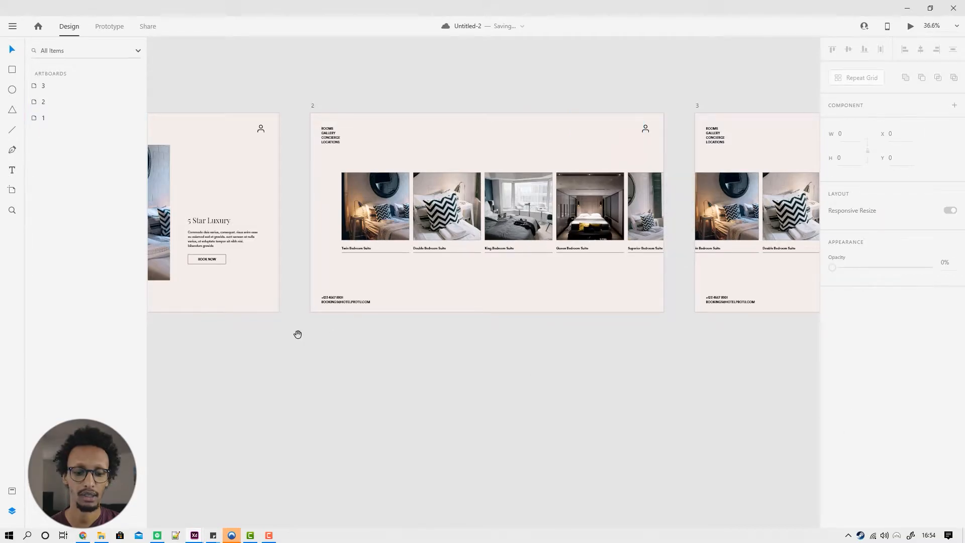
# Step: Copy the Hotel and Protu title texts from artboard 1 and paste them onto artboard 2
pyautogui.moveTo(298, 334); pyautogui.dragTo(670, 338)
pyautogui.click(415, 233)
pyautogui.keyDown('shift'); pyautogui.click(392, 202); pyautogui.keyUp('shift')
pyautogui.hotkey('ctrl', 'c')
pyautogui.moveTo(809, 301); pyautogui.dragTo(500, 276)
pyautogui.click(512, 277)
pyautogui.hotkey('ctrl', 'v')
pyautogui.click(516, 304)
# Step: Move the pasted Hotel and Protu texts up together toward artboard 2's upper edge
pyautogui.click(491, 217)
pyautogui.keyDown('shift'); pyautogui.click(458, 180); pyautogui.keyUp('shift')
pyautogui.moveTo(454, 182); pyautogui.dragTo(445, 86)
# Step: Position the Hotel text above artboard 2 at X 327, Y -252, with its lower edge still overlapping the artboard
pyautogui.scroll(3, 459, 81)
pyautogui.click(381, 86)
pyautogui.click(446, 76)
pyautogui.moveTo(457, 94); pyautogui.dragTo(448, 62)
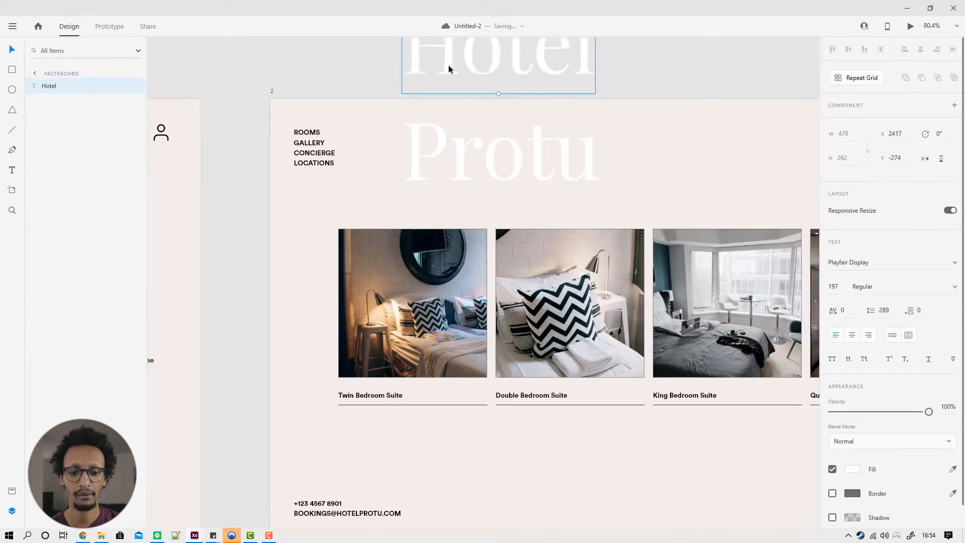
pyautogui.moveTo(601, 84); pyautogui.dragTo(575, 165)
pyautogui.click(576, 165)
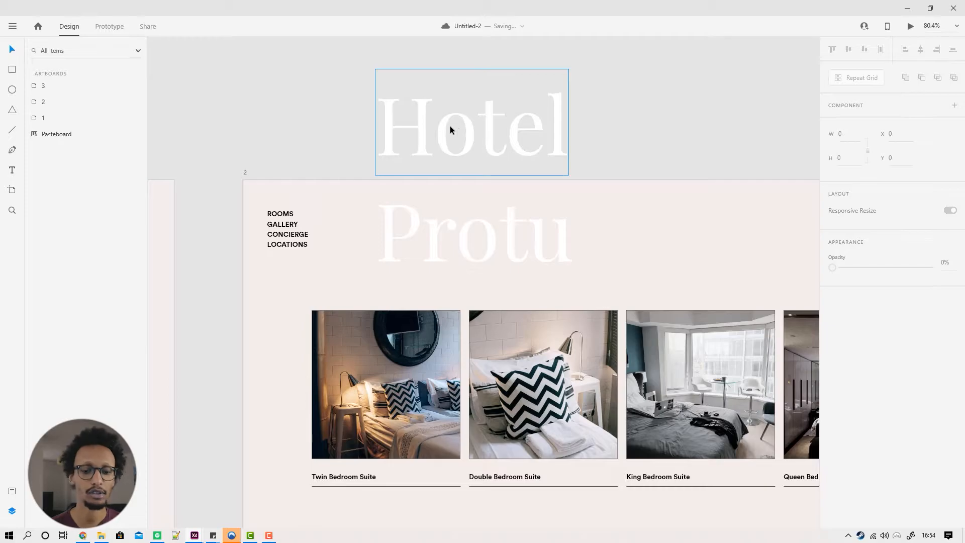
pyautogui.click(443, 130)
pyautogui.moveTo(442, 130); pyautogui.dragTo(441, 142)
pyautogui.scroll(5, 452, 179)
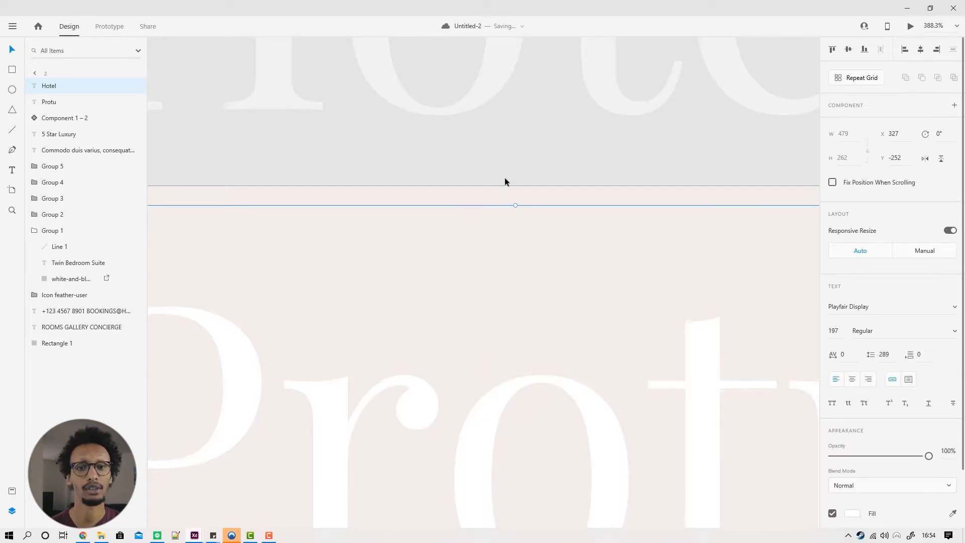
# Step: Move the Protu text up over the Hotel text at X 327, Y -252
pyautogui.scroll(-4, 504, 173)
pyautogui.moveTo(511, 310); pyautogui.dragTo(511, 178)
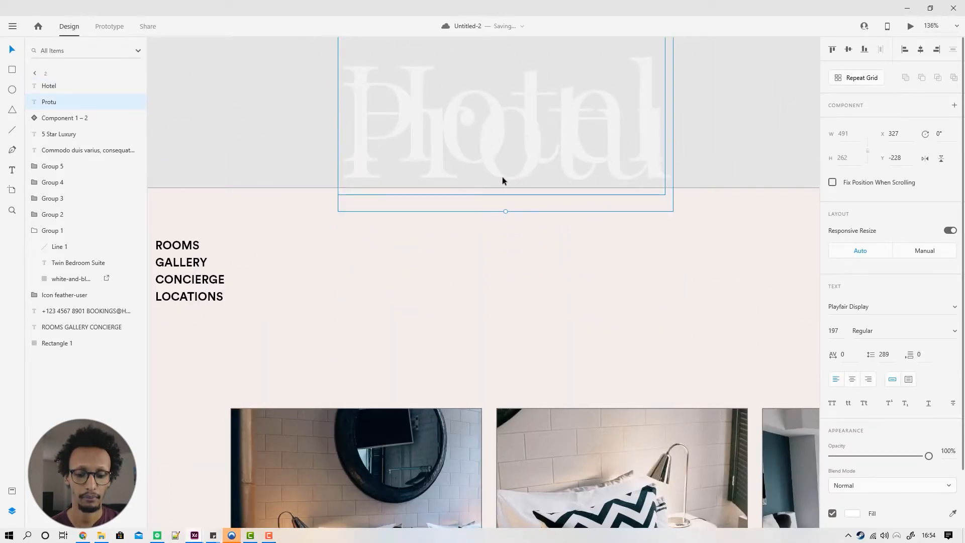
pyautogui.moveTo(483, 210); pyautogui.dragTo(486, 193)
pyautogui.scroll(-3, 486, 192)
pyautogui.scroll(-1, 501, 205)
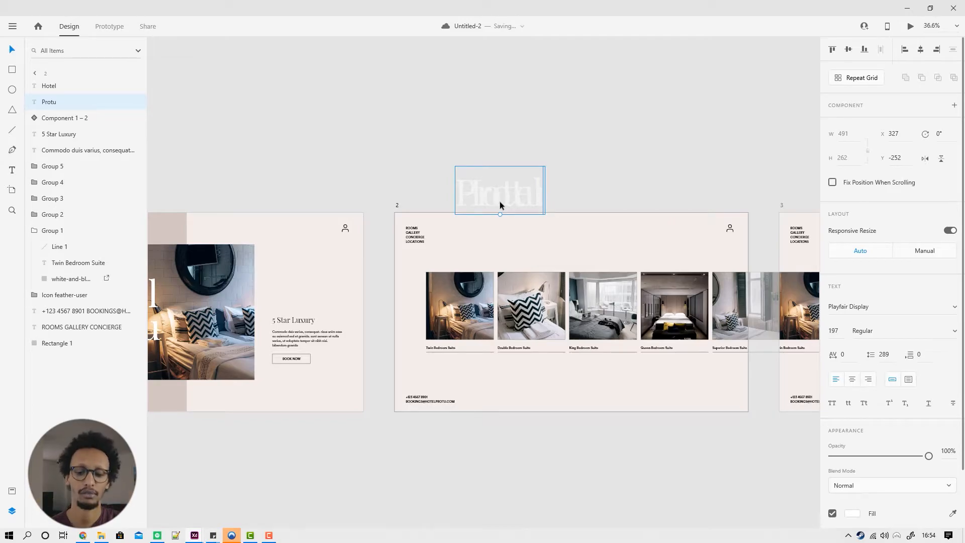
# Step: Select the overlapping Hotel and Protu texts above artboard 2 and remove them from view
pyautogui.moveTo(573, 141); pyautogui.dragTo(444, 215)
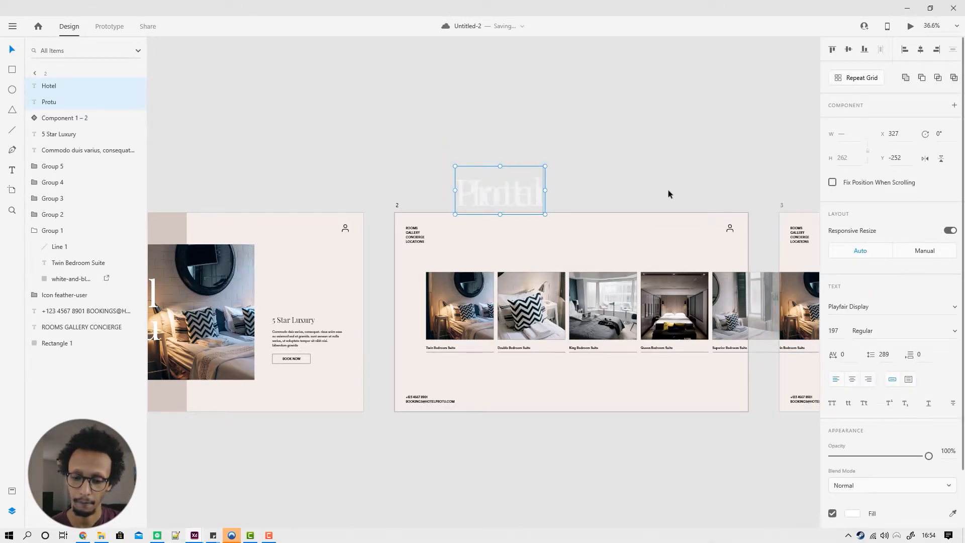
pyautogui.press('Delete')
pyautogui.scroll(5, 503, 227)
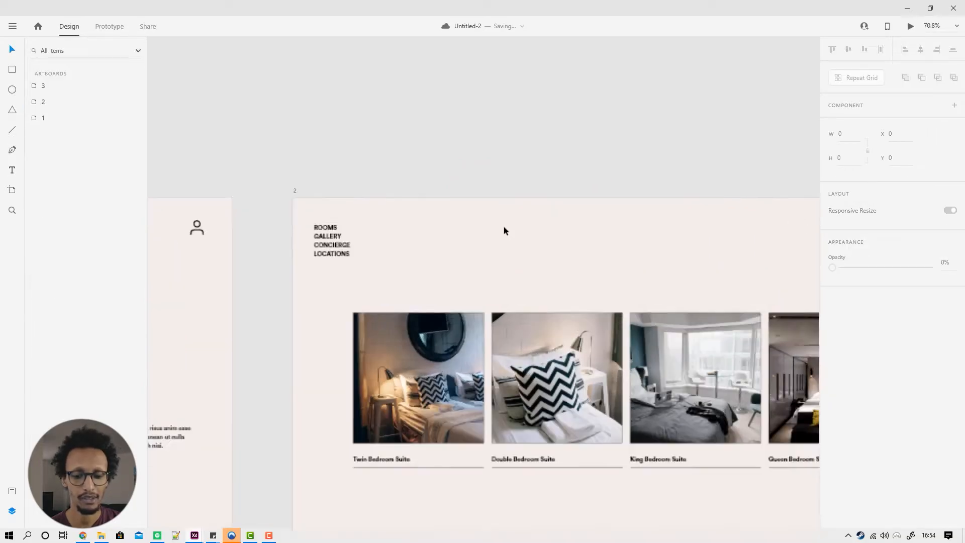
pyautogui.scroll(-5, 539, 236)
# Step: Switch to prototyping and link artboard 1 to artboard 2 as its destination
pyautogui.moveTo(403, 336); pyautogui.dragTo(697, 224)
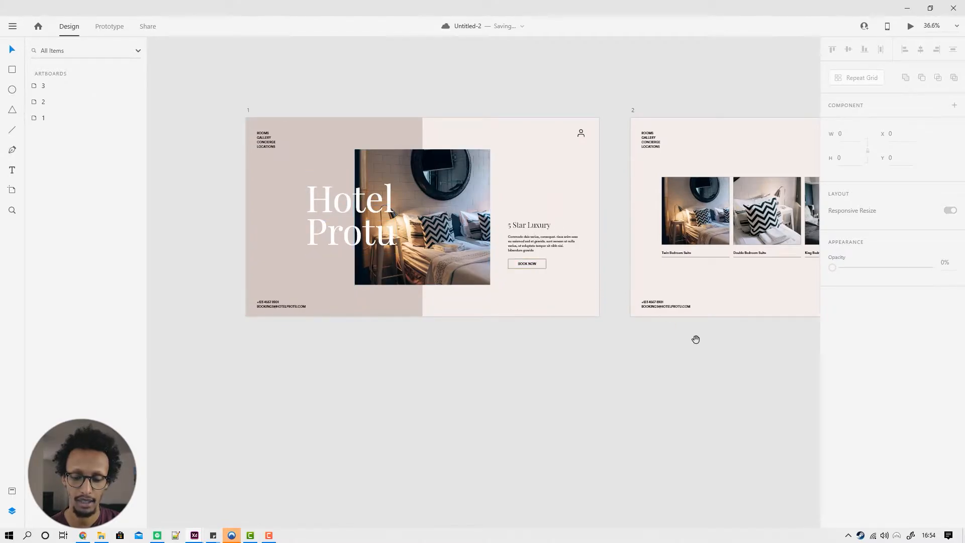
pyautogui.moveTo(690, 334); pyautogui.dragTo(545, 351)
pyautogui.click(363, 158)
pyautogui.click(111, 27)
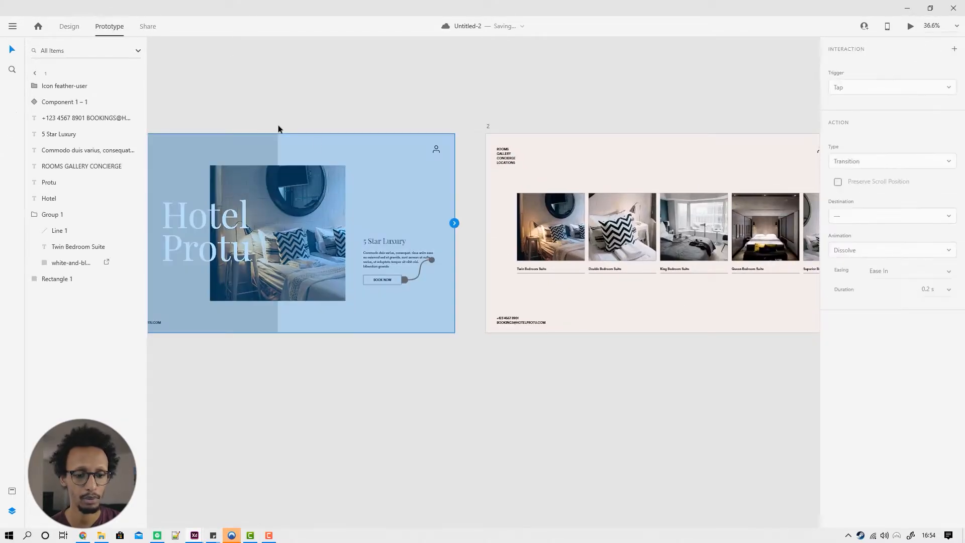
pyautogui.moveTo(459, 226); pyautogui.dragTo(491, 227)
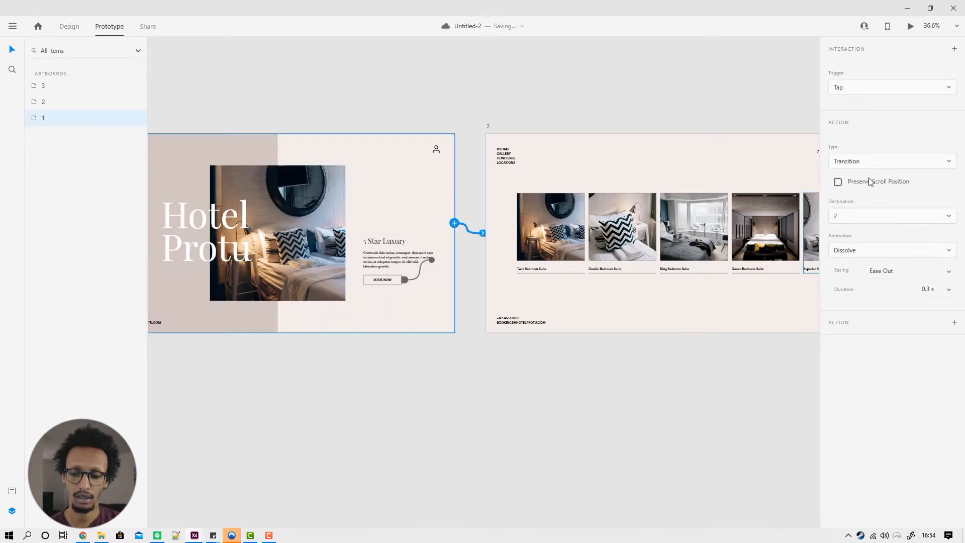
pyautogui.click(853, 89)
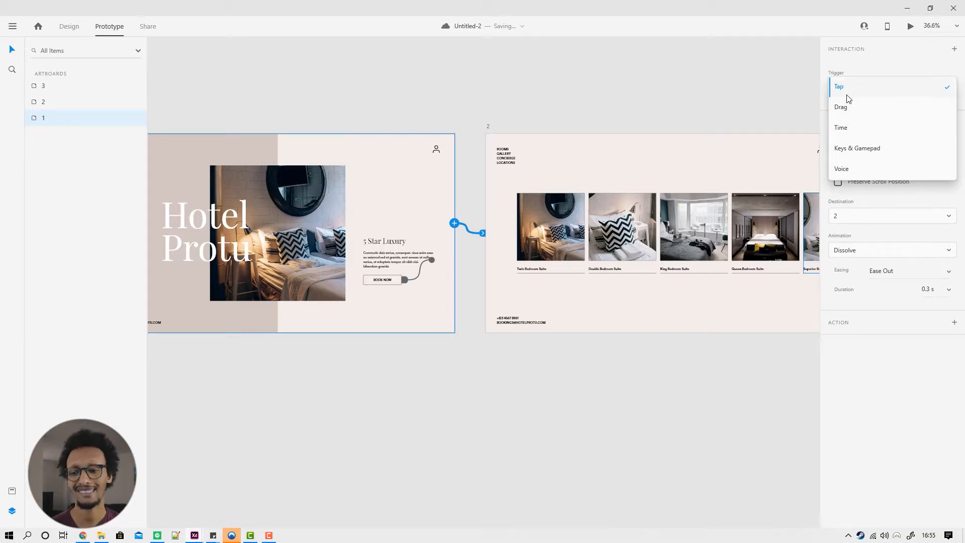
pyautogui.click(857, 132)
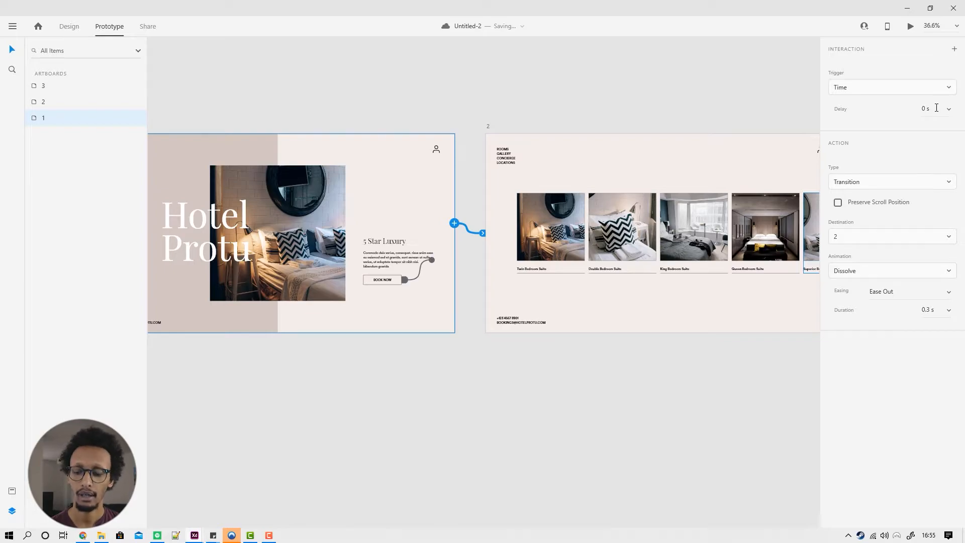
pyautogui.click(867, 91)
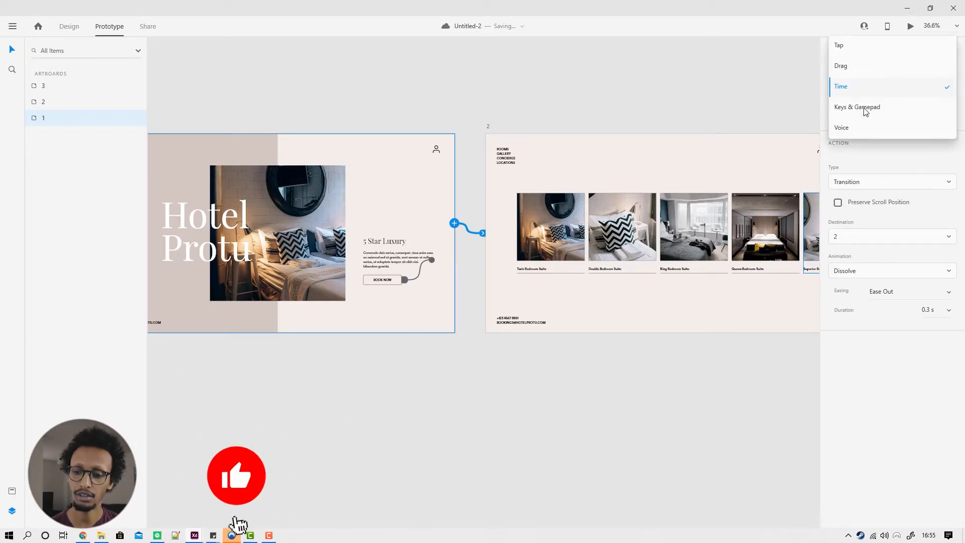
pyautogui.click(847, 47)
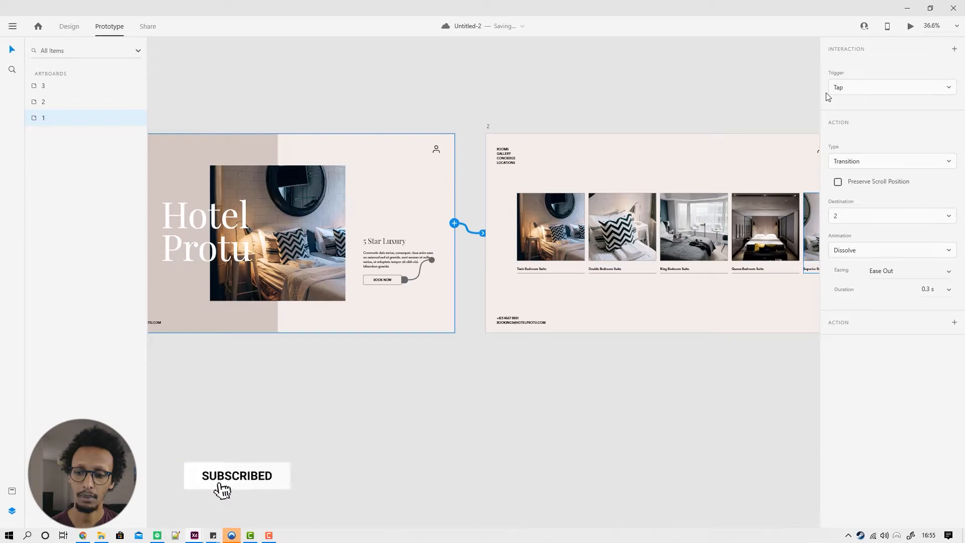
# Step: Make the artboard 1 to artboard 2 link an Auto-Animate action with easing None and a 1 s duration
pyautogui.click(869, 162)
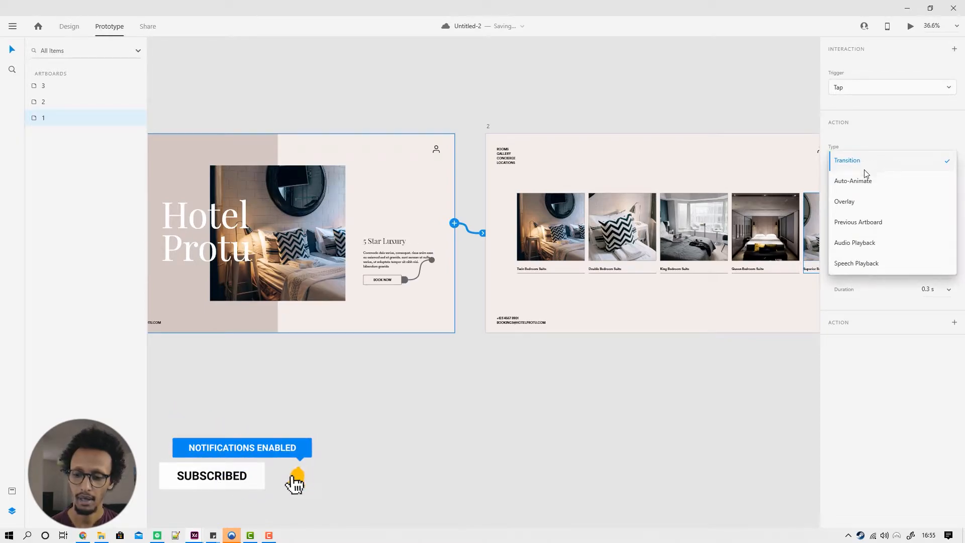
pyautogui.click(865, 182)
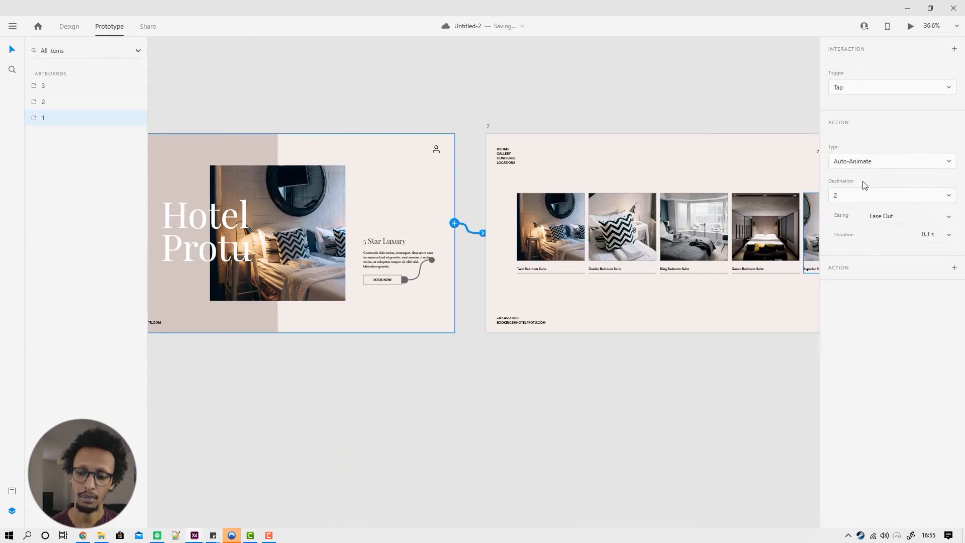
pyautogui.click(948, 217)
pyautogui.click(886, 201)
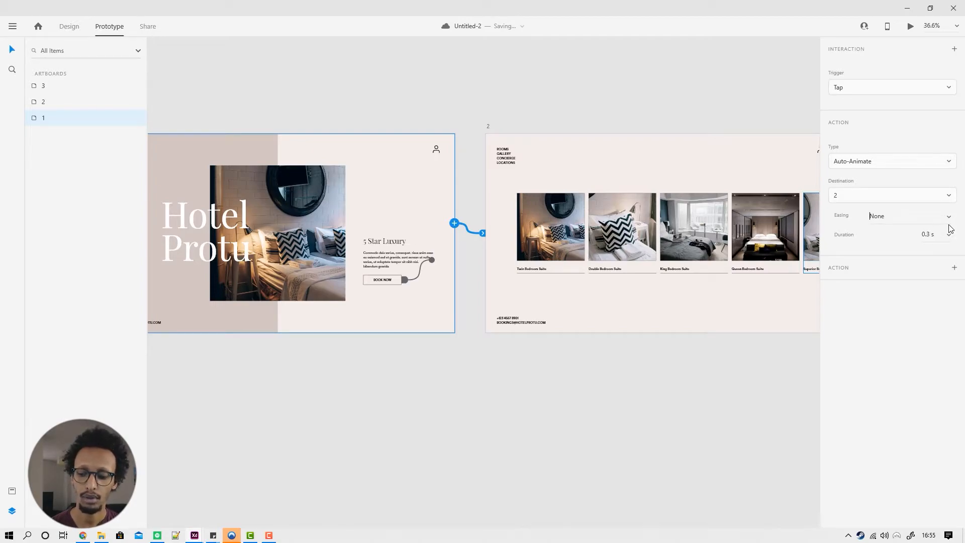
pyautogui.click(954, 239)
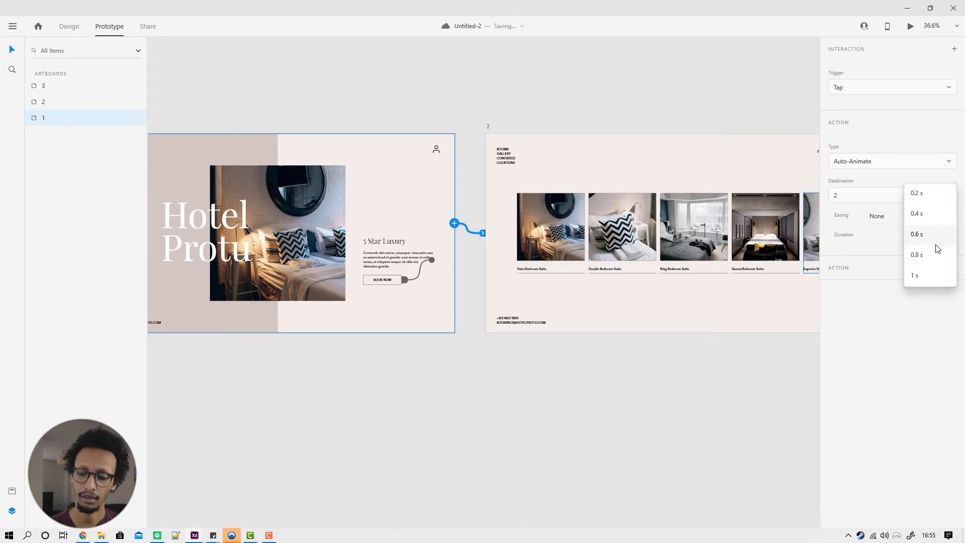
pyautogui.click(930, 276)
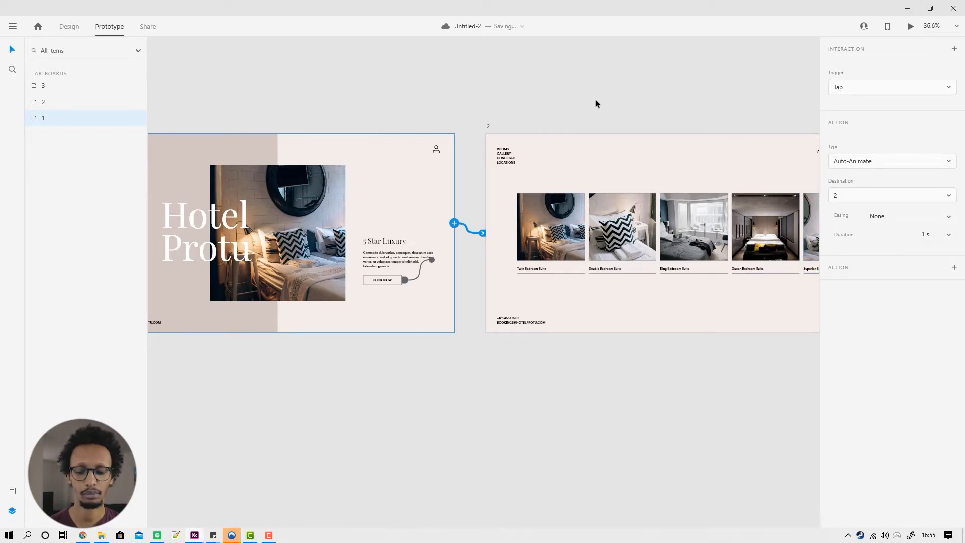
pyautogui.click(605, 113)
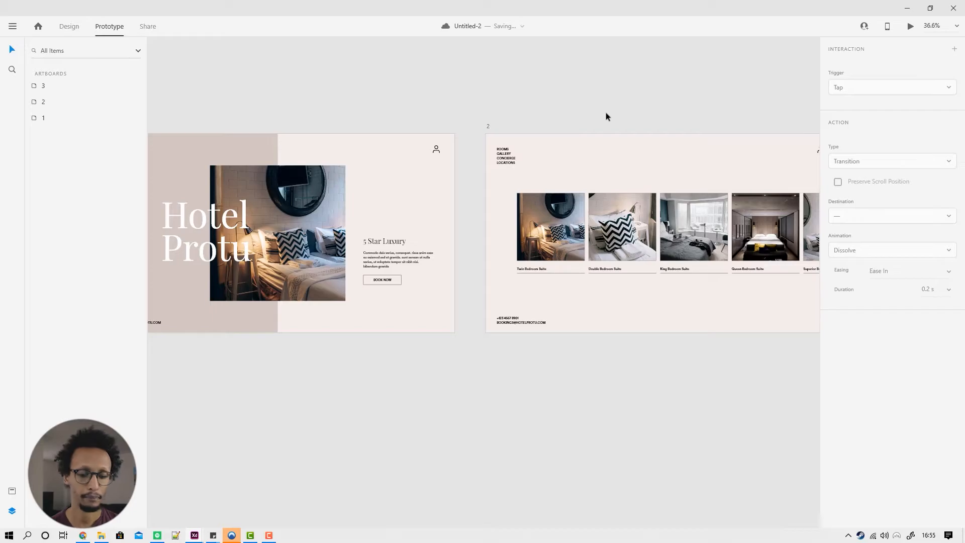
# Step: Link artboard 2 back to artboard 1 as its destination using the same Auto-Animate action
pyautogui.moveTo(661, 101); pyautogui.dragTo(563, 89)
pyautogui.click(666, 155)
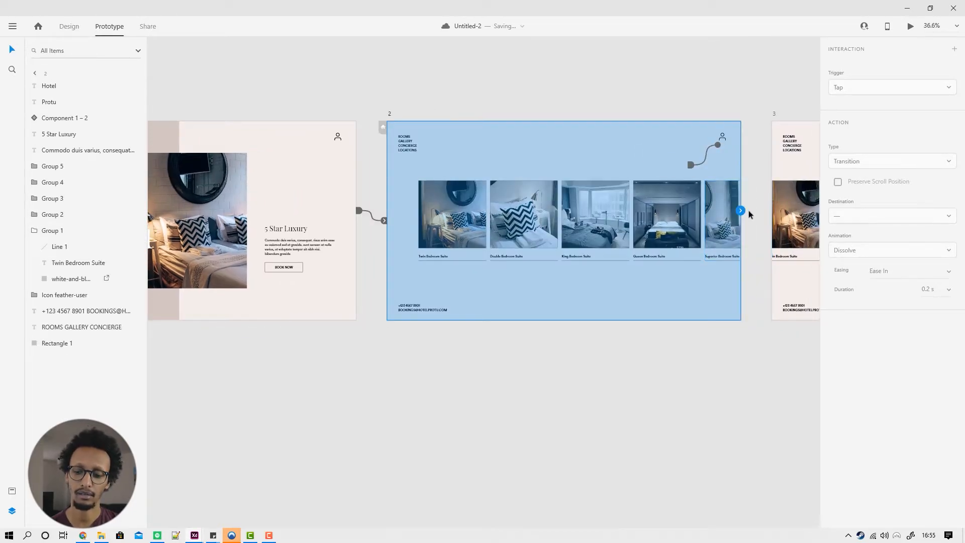
pyautogui.moveTo(742, 215); pyautogui.dragTo(337, 188)
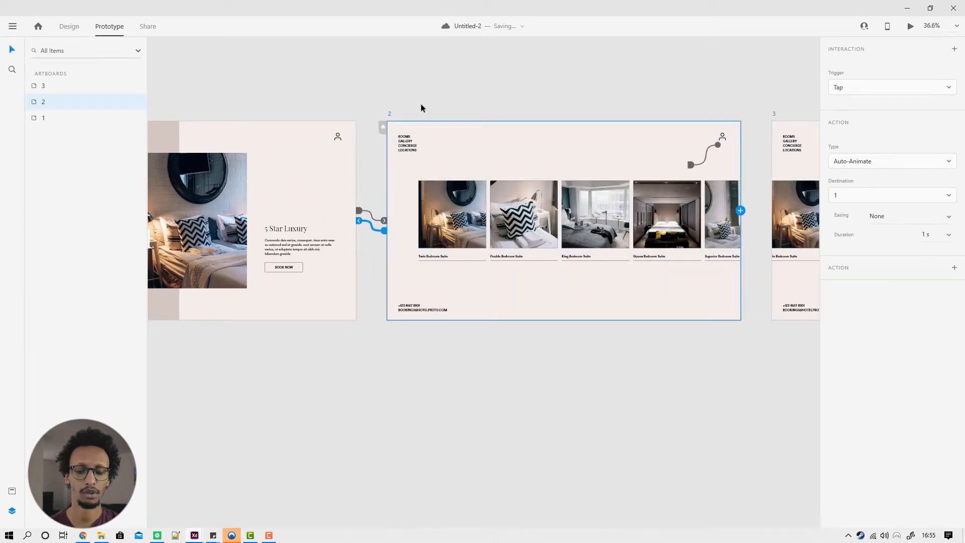
pyautogui.click(309, 95)
# Step: Preview the prototype from artboard 1, going back and forth between the hero page and the room carousel, and close the preview
pyautogui.moveTo(323, 118); pyautogui.dragTo(547, 92)
pyautogui.click(508, 123)
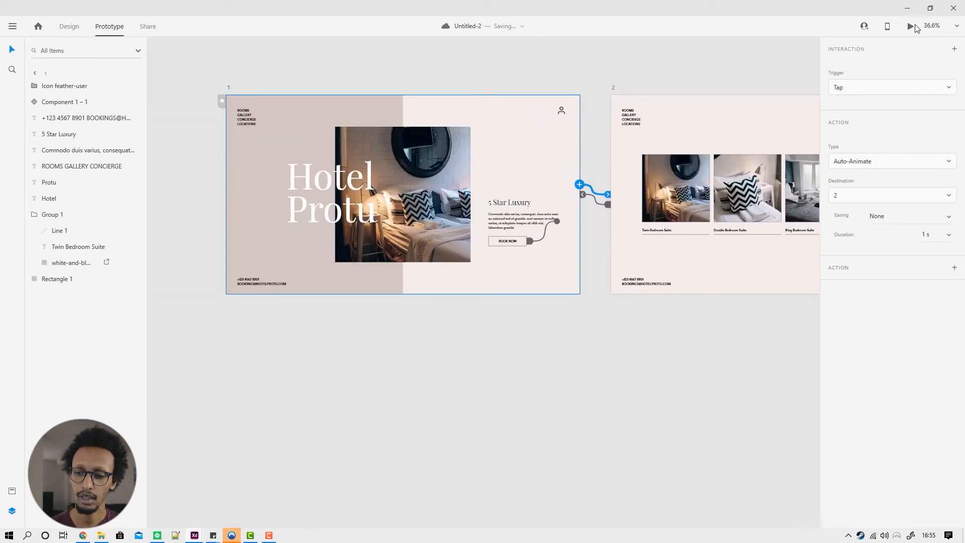
pyautogui.click(913, 26)
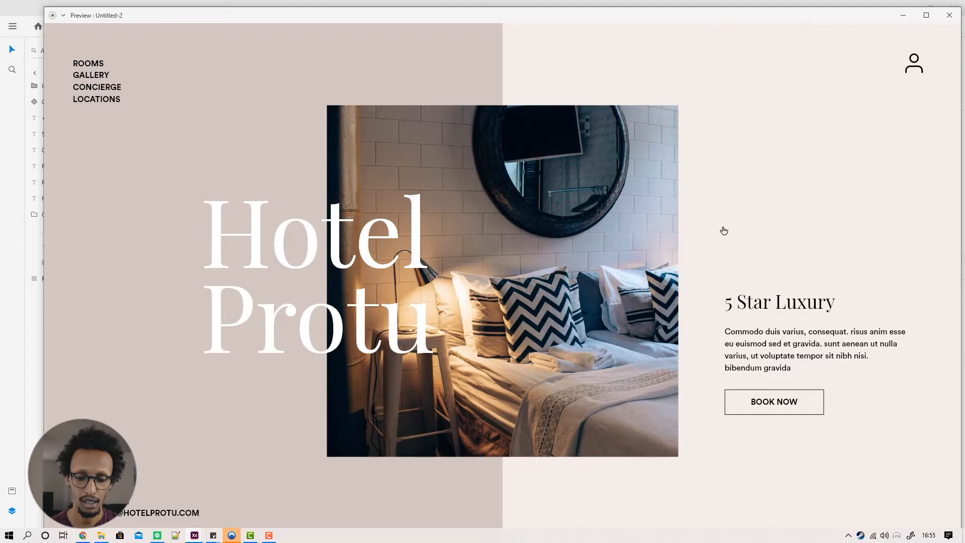
pyautogui.click(745, 215)
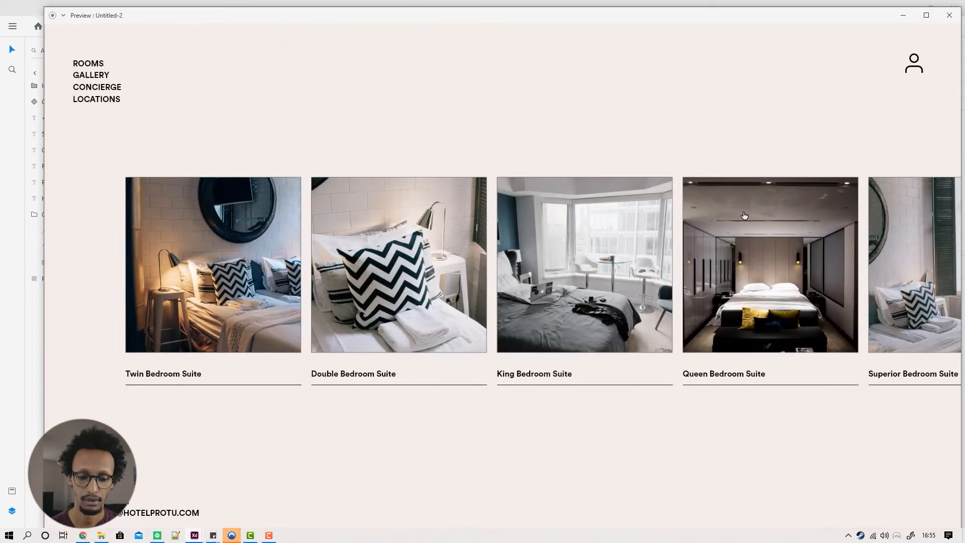
pyautogui.click(302, 139)
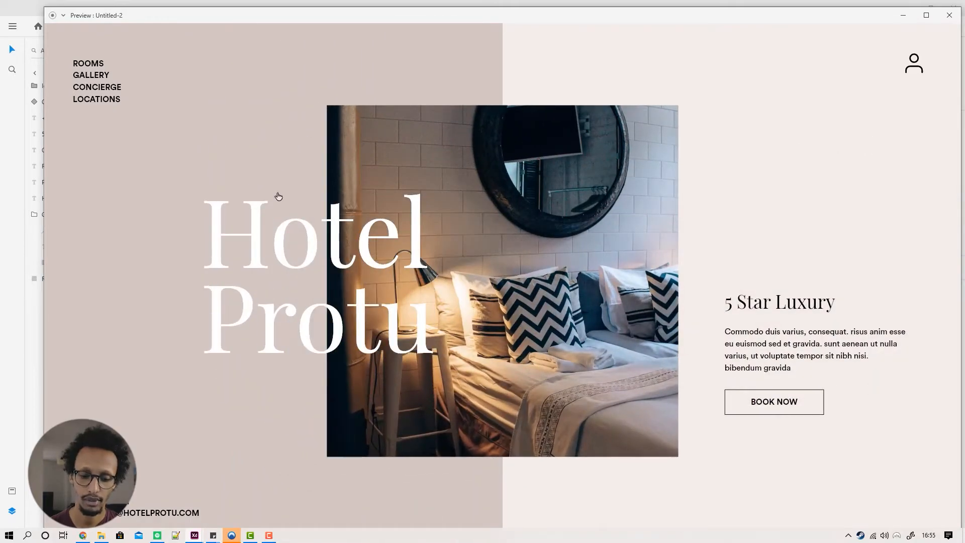
pyautogui.click(257, 156)
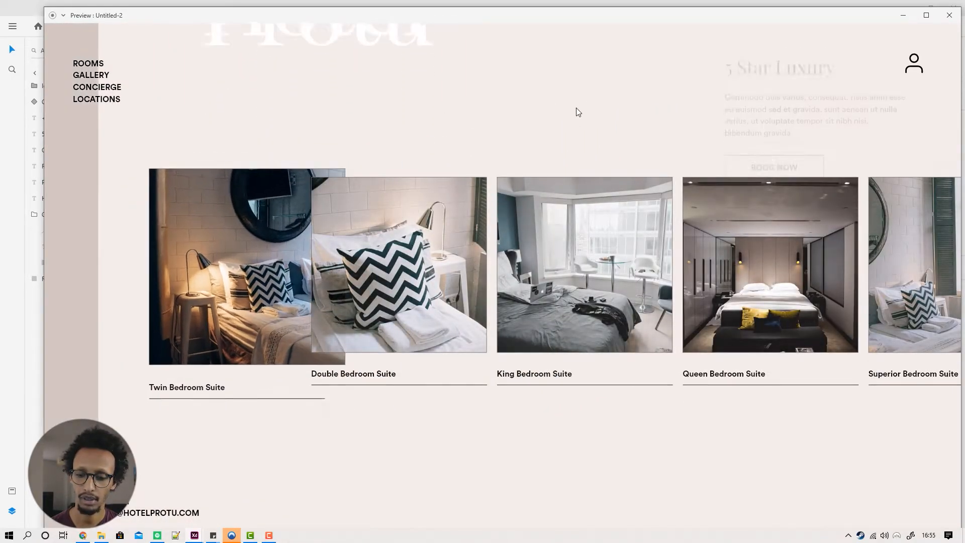
pyautogui.click(574, 112)
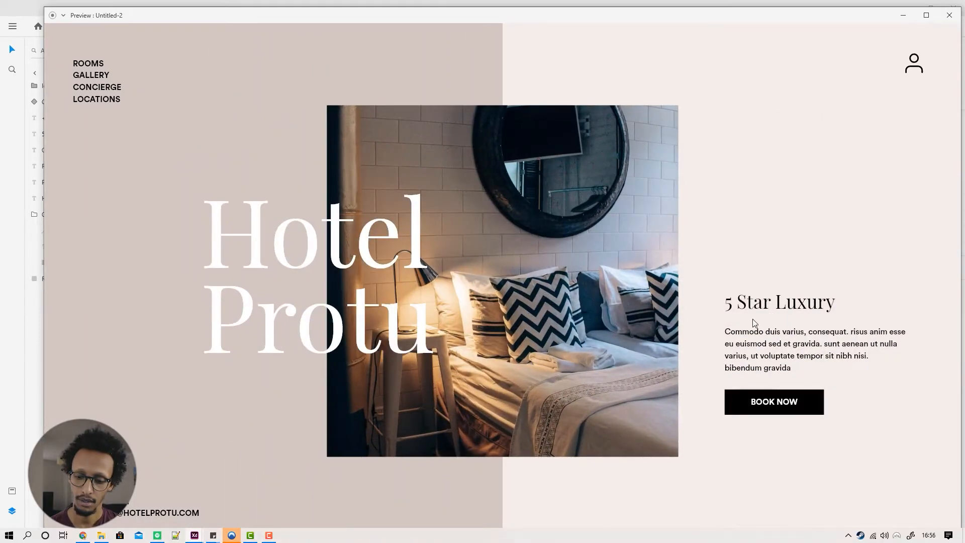
pyautogui.click(768, 296)
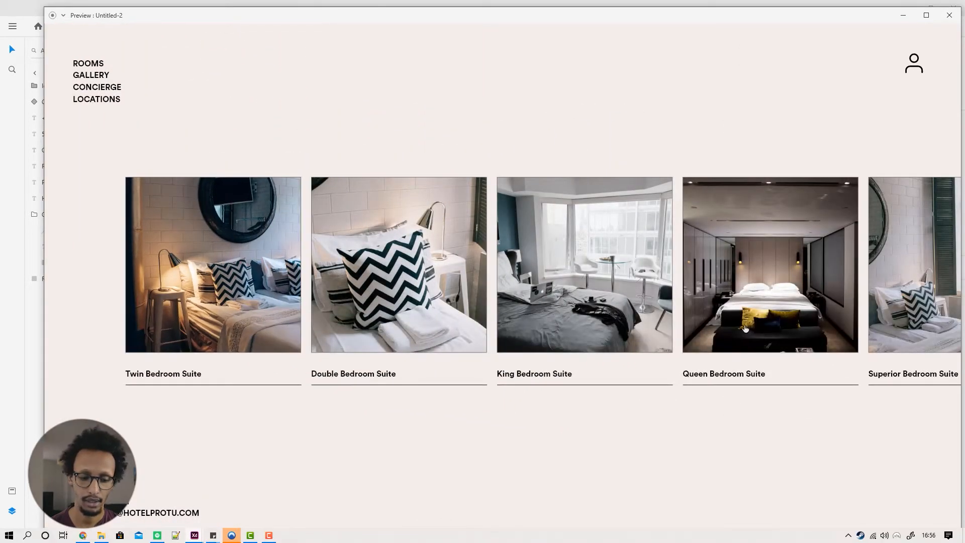
pyautogui.click(949, 15)
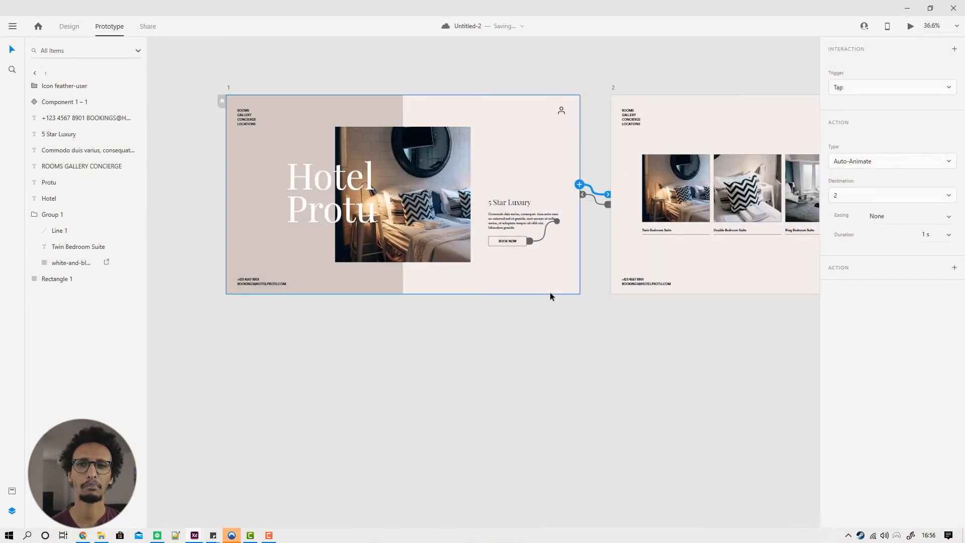
# Step: Set the artboard 1 to artboard 2 link to Ease In-Out easing with a 0.4 s duration
pyautogui.moveTo(614, 334); pyautogui.dragTo(536, 393)
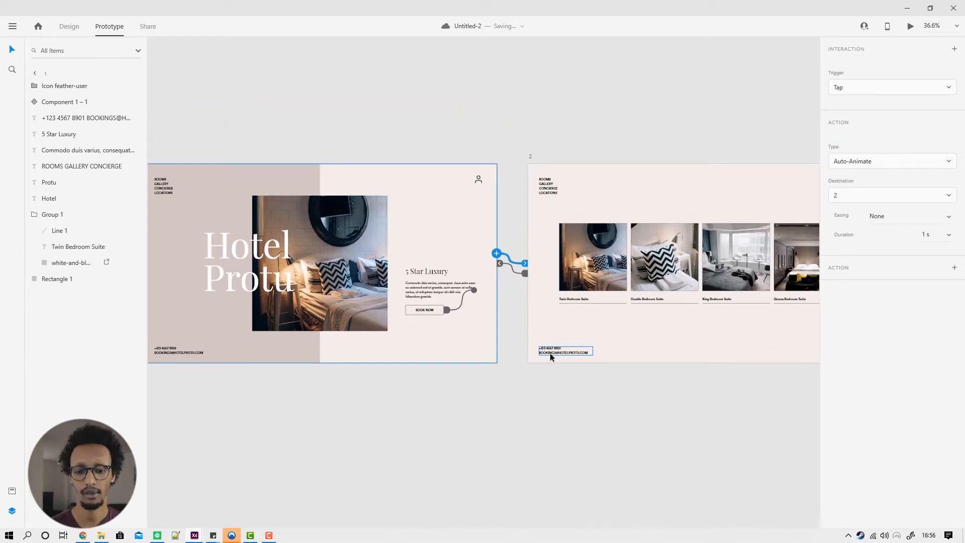
pyautogui.click(525, 264)
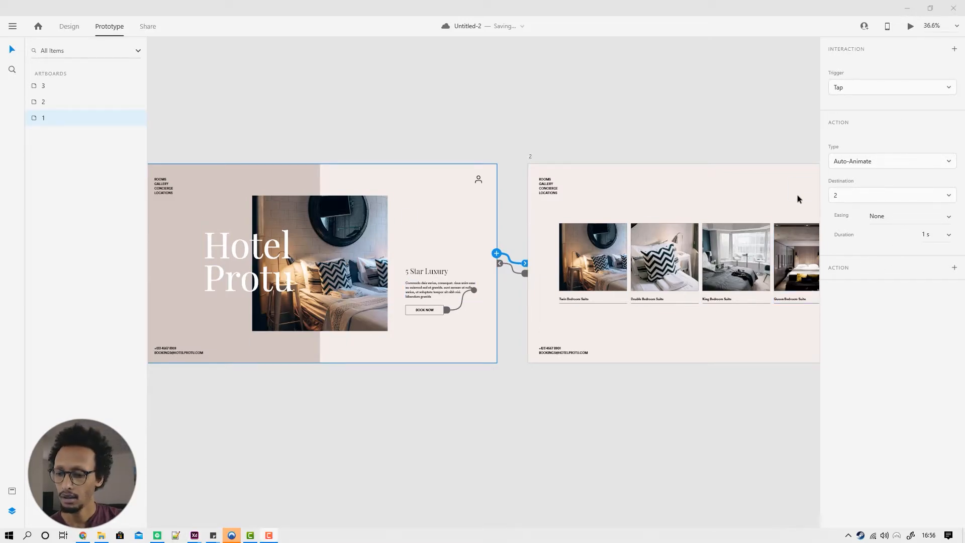
pyautogui.click(673, 144)
pyautogui.moveTo(699, 160); pyautogui.dragTo(678, 155)
pyautogui.click(427, 224)
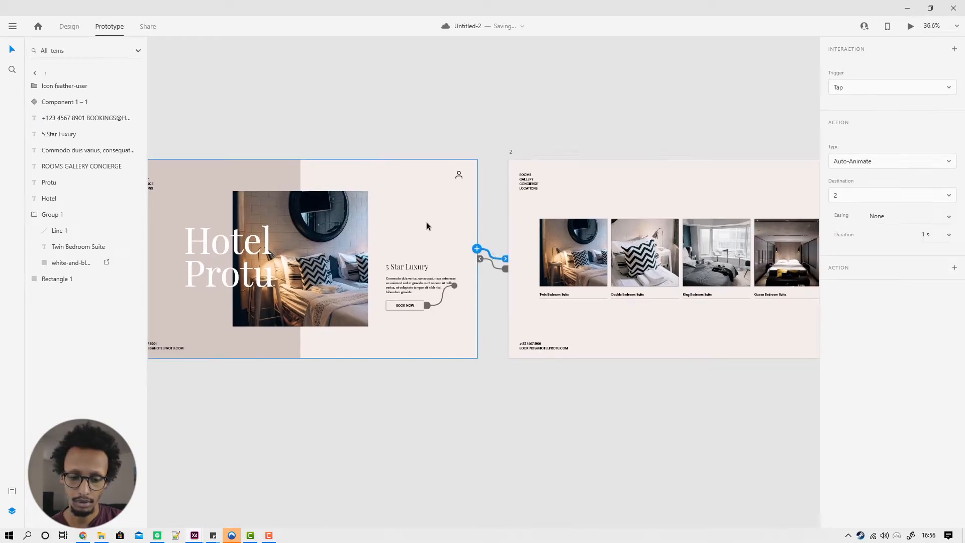
pyautogui.click(504, 264)
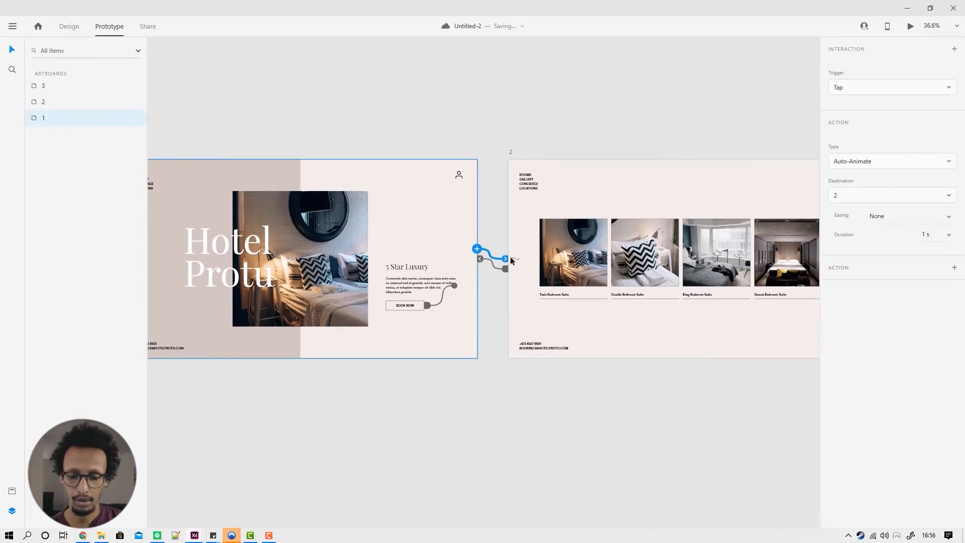
pyautogui.click(947, 219)
pyautogui.click(910, 255)
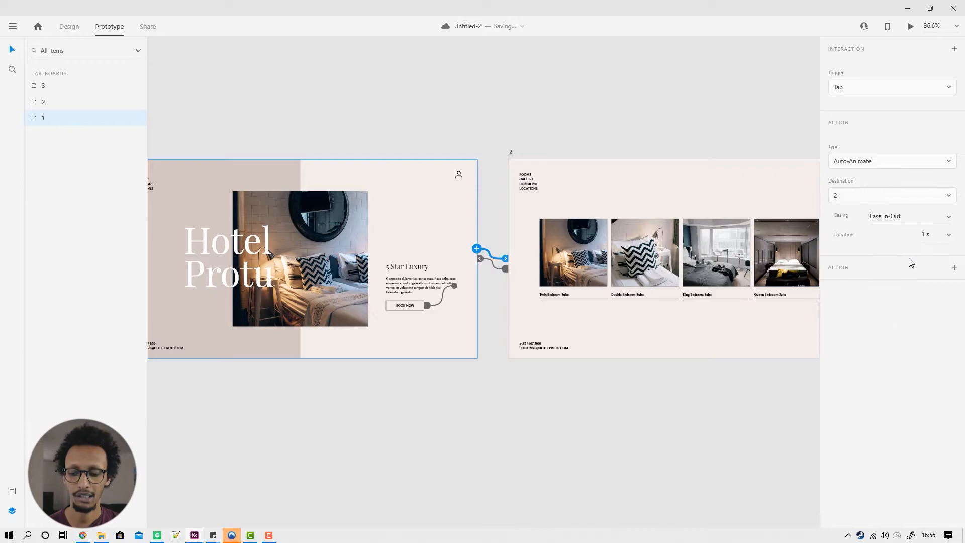
pyautogui.click(950, 236)
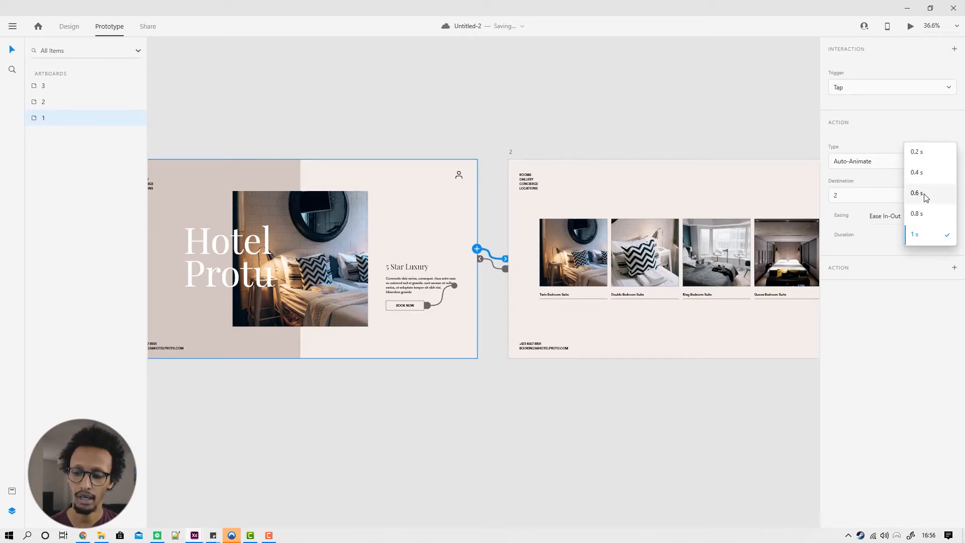
pyautogui.click(924, 172)
pyautogui.click(342, 109)
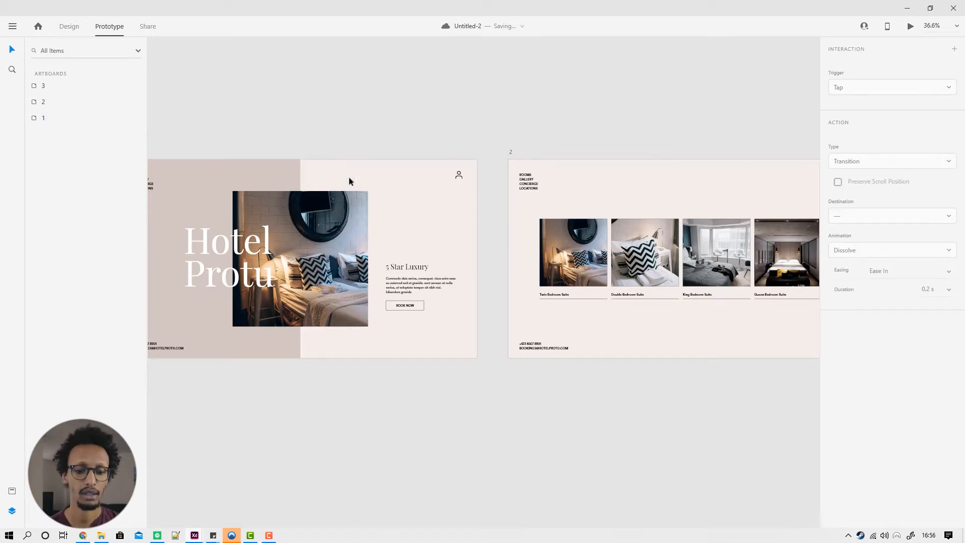
# Step: Preview the hero-to-carousel animation with the Ease In-Out easing and return to the artboards
pyautogui.click(911, 26)
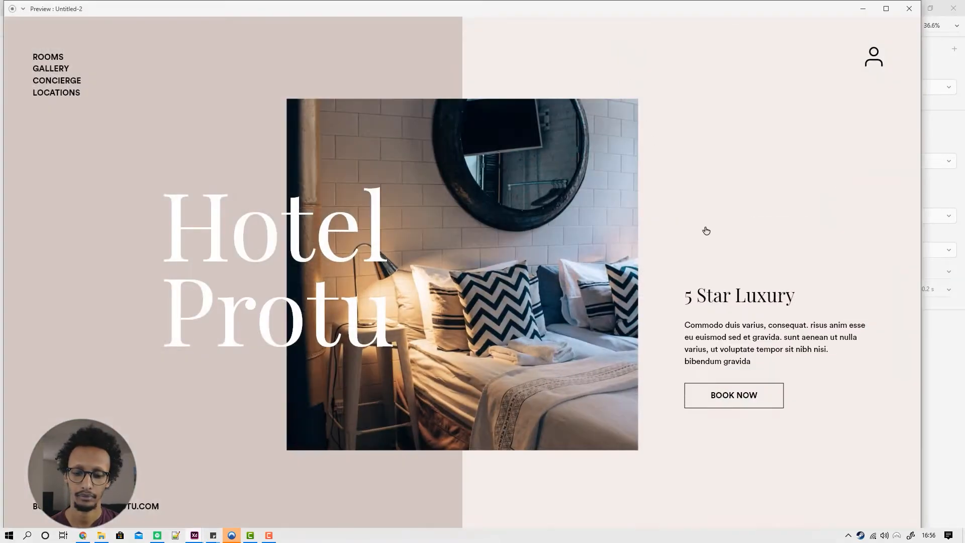
pyautogui.click(724, 235)
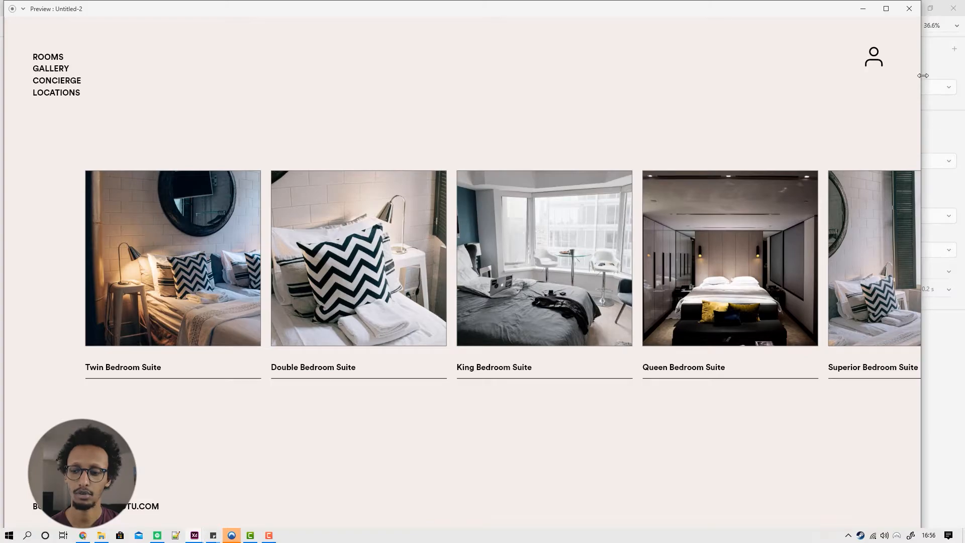
pyautogui.click(938, 69)
# Step: Set the duration of the artboard 1 to artboard 2 link to 0.8 s
pyautogui.click(455, 204)
pyautogui.click(505, 260)
pyautogui.click(950, 234)
pyautogui.click(920, 280)
# Step: Preview the 0.8 s animation, switching repeatedly between the hero page and the room carousel, and close the preview
pyautogui.click(912, 28)
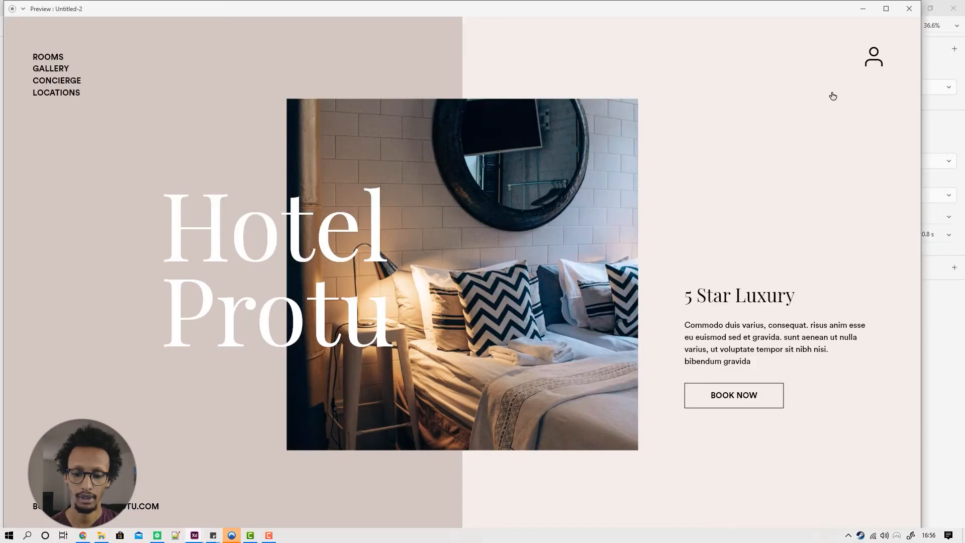
pyautogui.click(810, 136)
pyautogui.click(631, 106)
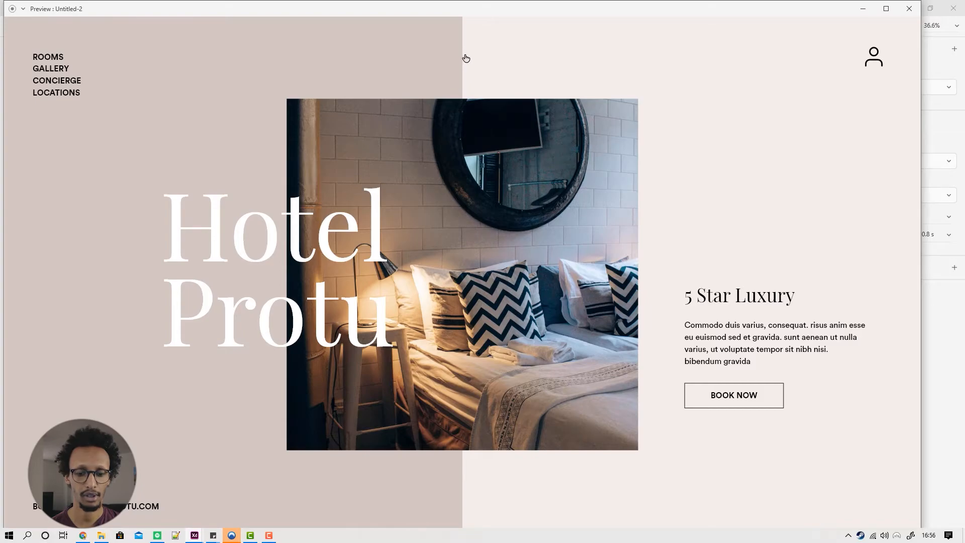
pyautogui.click(466, 59)
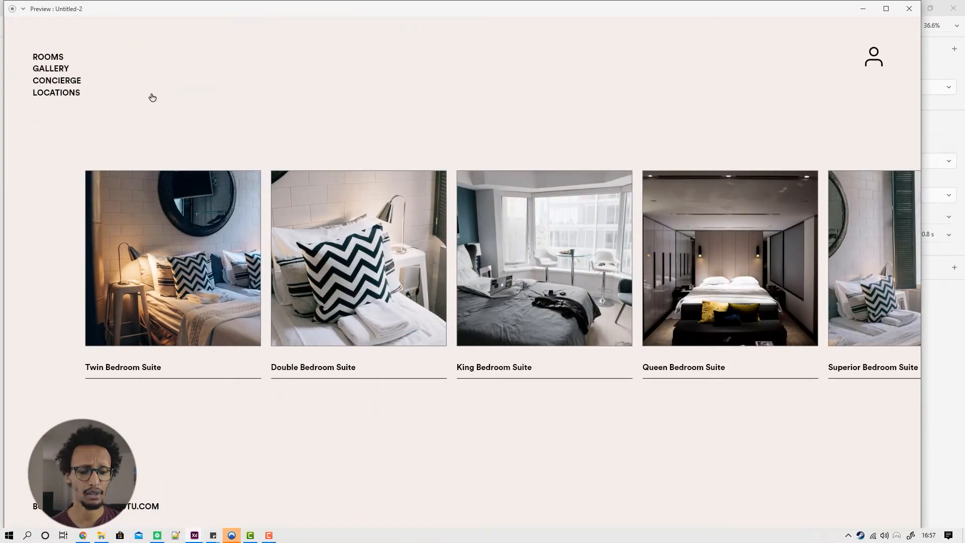
pyautogui.click(284, 113)
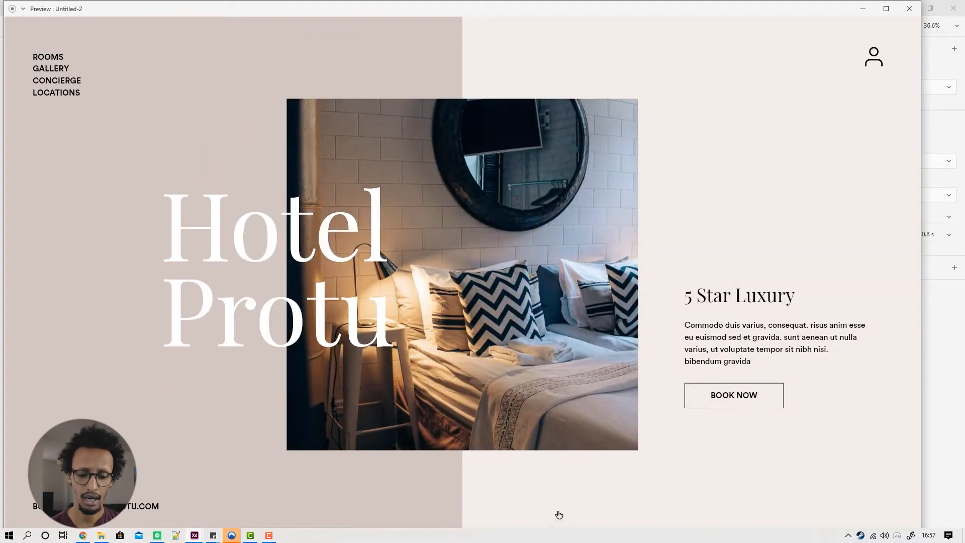
pyautogui.click(525, 505)
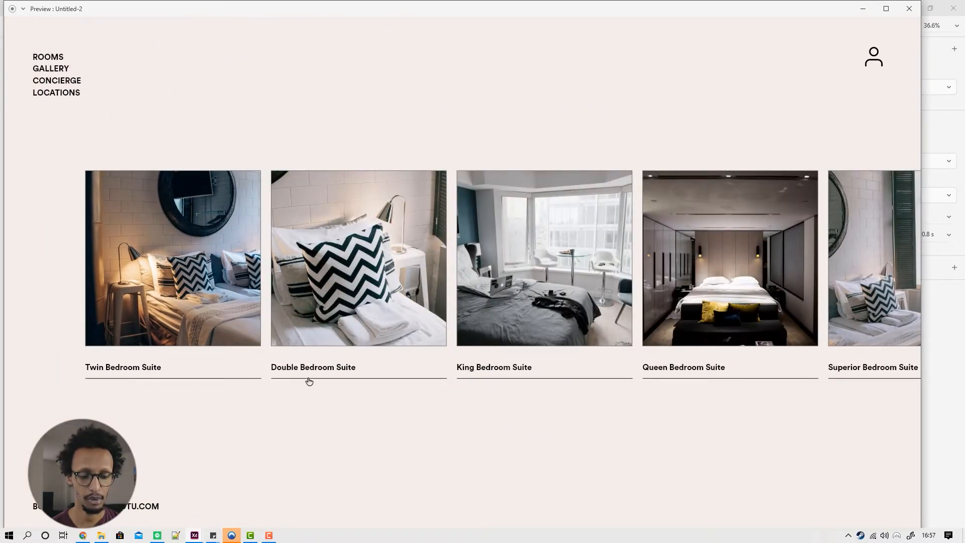
pyautogui.click(325, 421)
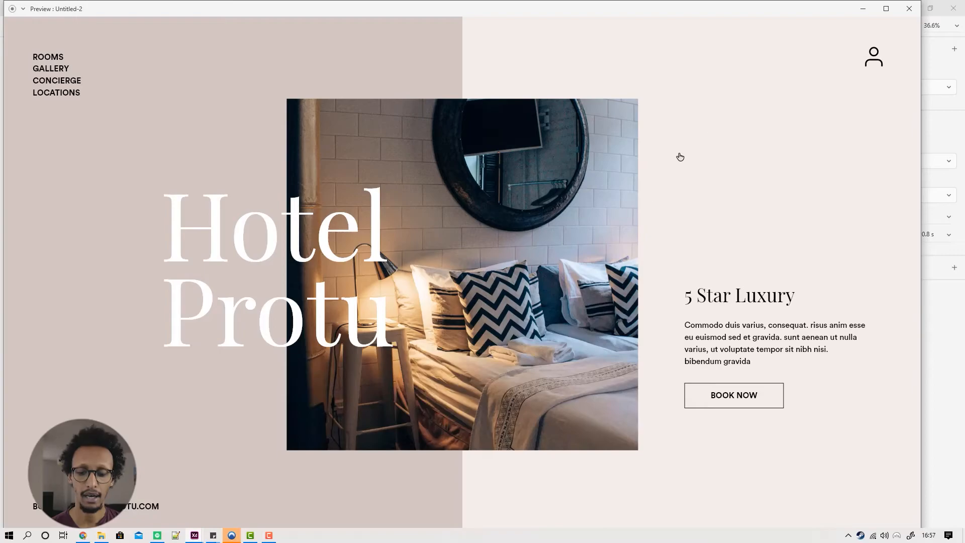
pyautogui.click(692, 81)
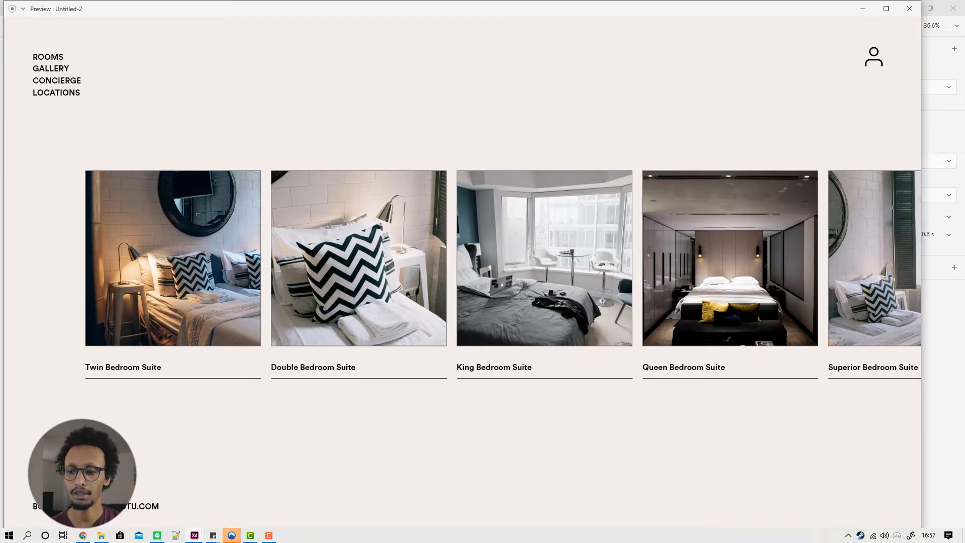
pyautogui.click(909, 9)
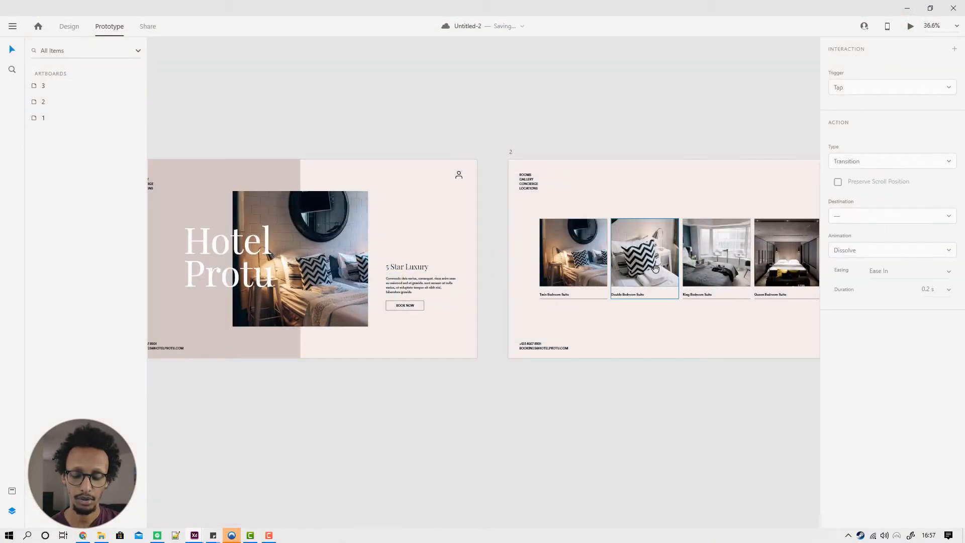
# Step: Select the Double Bedroom Suite image inside its group on artboard 2 and switch to Design mode
pyautogui.moveTo(655, 270); pyautogui.dragTo(419, 195)
pyautogui.scroll(5, 419, 195)
pyautogui.doubleClick(381, 177)
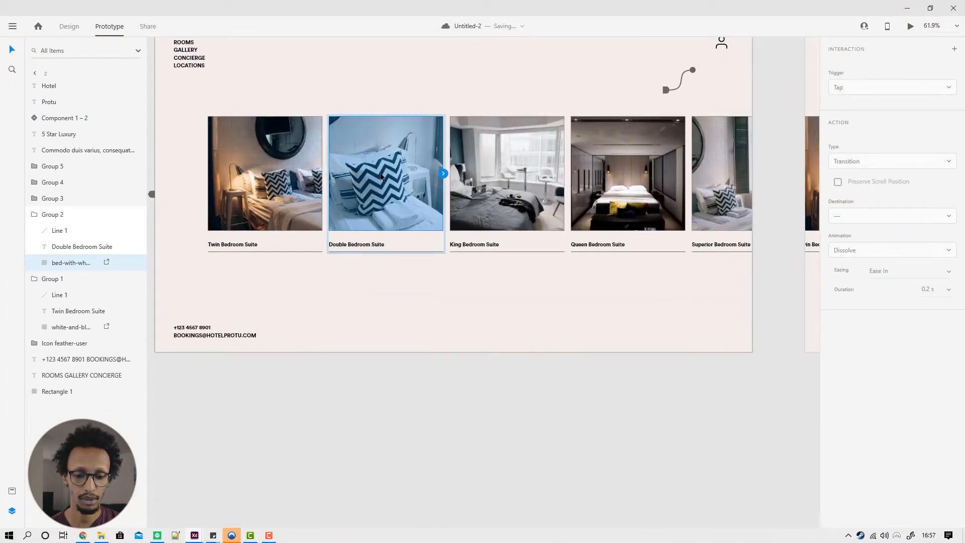
pyautogui.hotkey('ctrl', 'Tab')
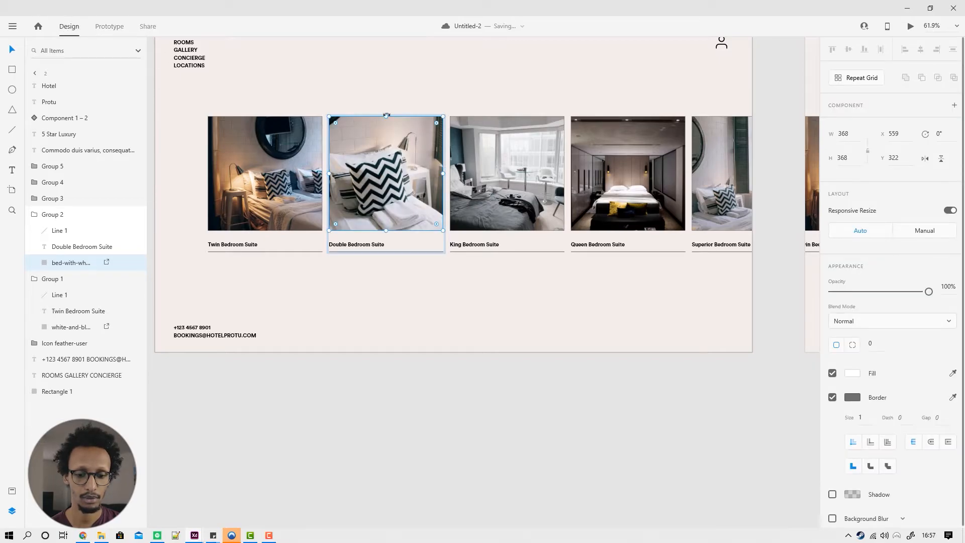
pyautogui.moveTo(384, 117)
pyautogui.mouseDown()
pyautogui.moveTo(377, 230)
pyautogui.moveTo(389, 109)
pyautogui.moveTo(395, 115)
pyautogui.mouseUp()
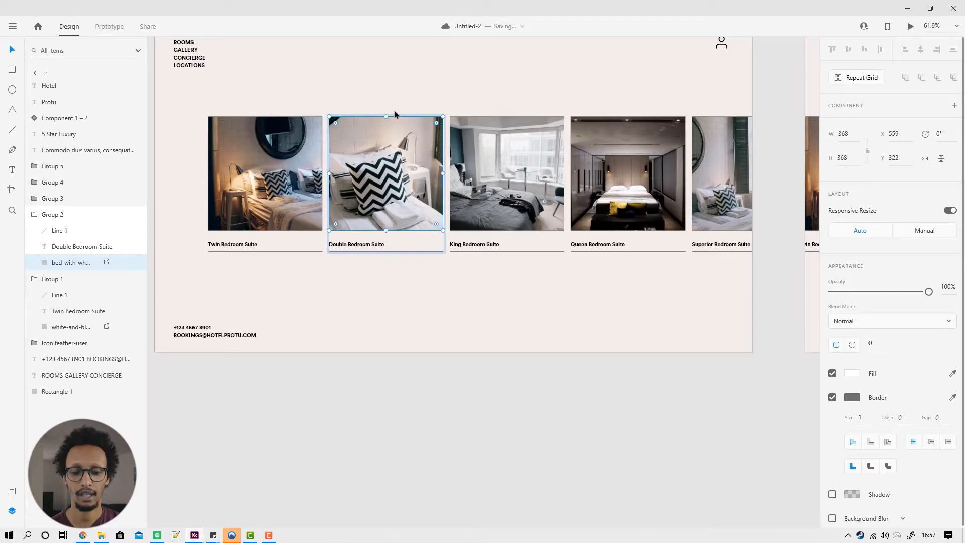
# Step: Try to turn off the border on all five room groups of artboard 2 at once, and undo it
pyautogui.click(297, 148)
pyautogui.keyDown('shift'); pyautogui.click(382, 146); pyautogui.keyUp('shift')
pyautogui.keyDown('shift'); pyautogui.click(470, 141); pyautogui.keyUp('shift')
pyautogui.keyDown('shift'); pyautogui.click(593, 146); pyautogui.keyUp('shift')
pyautogui.keyDown('shift'); pyautogui.click(714, 146); pyautogui.keyUp('shift')
pyautogui.click(833, 418)
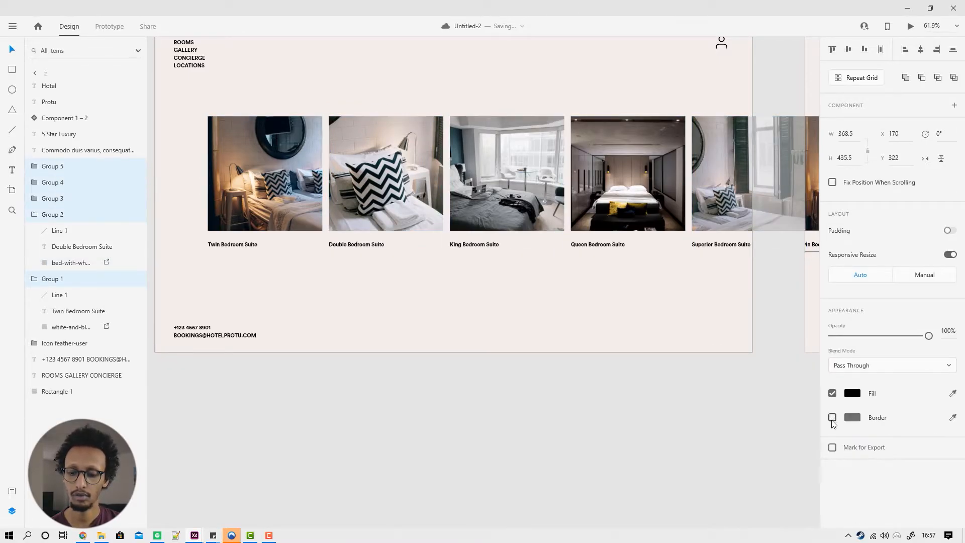
pyautogui.hotkey('ctrl', 'z')
pyautogui.click(418, 282)
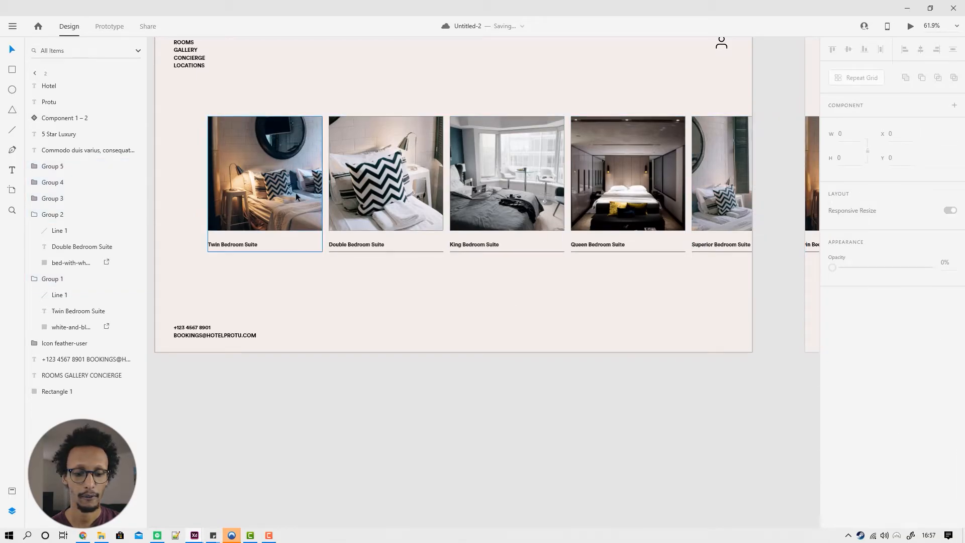
pyautogui.click(285, 217)
pyautogui.hotkey('ctrl', 'z')
pyautogui.click(354, 313)
# Step: Remove the border from the Twin and Double Bedroom Suite images on artboard 2
pyautogui.doubleClick(296, 207)
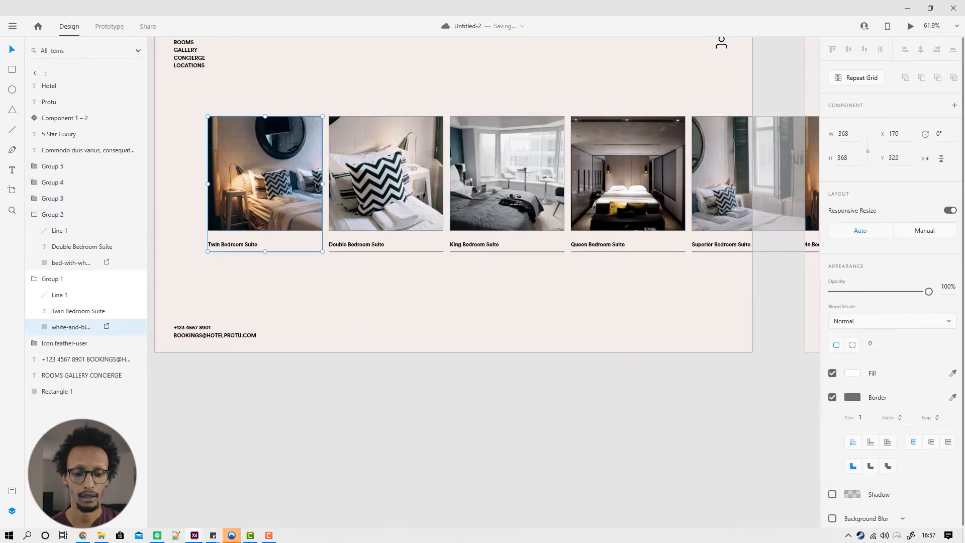
pyautogui.keyDown('shift'); pyautogui.click(366, 192); pyautogui.keyUp('shift')
pyautogui.click(266, 207)
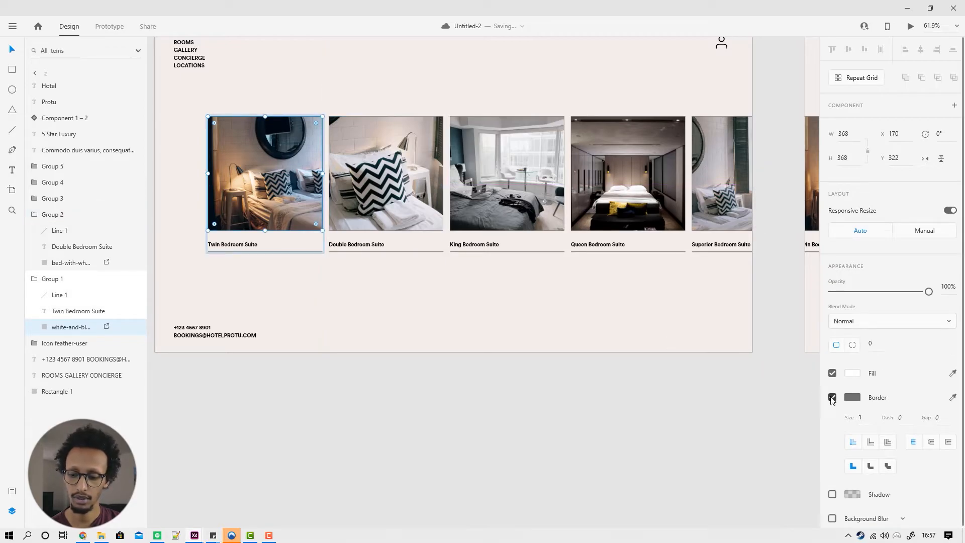
pyautogui.click(407, 220)
pyautogui.doubleClick(407, 221)
pyautogui.click(832, 398)
# Step: Remove the border from the King, Queen and Superior Bedroom Suite images on artboard 2
pyautogui.click(503, 178)
pyautogui.doubleClick(502, 178)
pyautogui.click(832, 397)
pyautogui.doubleClick(672, 226)
pyautogui.click(832, 397)
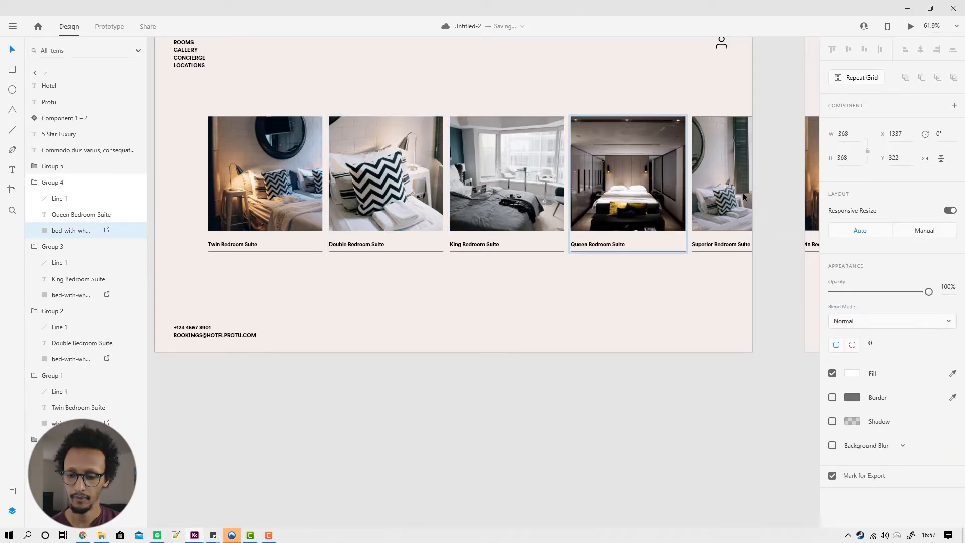
pyautogui.doubleClick(743, 192)
pyautogui.click(832, 397)
pyautogui.click(678, 327)
# Step: Remove the border from the Twin, Double and King Bedroom Suite images on artboard 3
pyautogui.moveTo(678, 326); pyautogui.dragTo(261, 332)
pyautogui.doubleClick(416, 211)
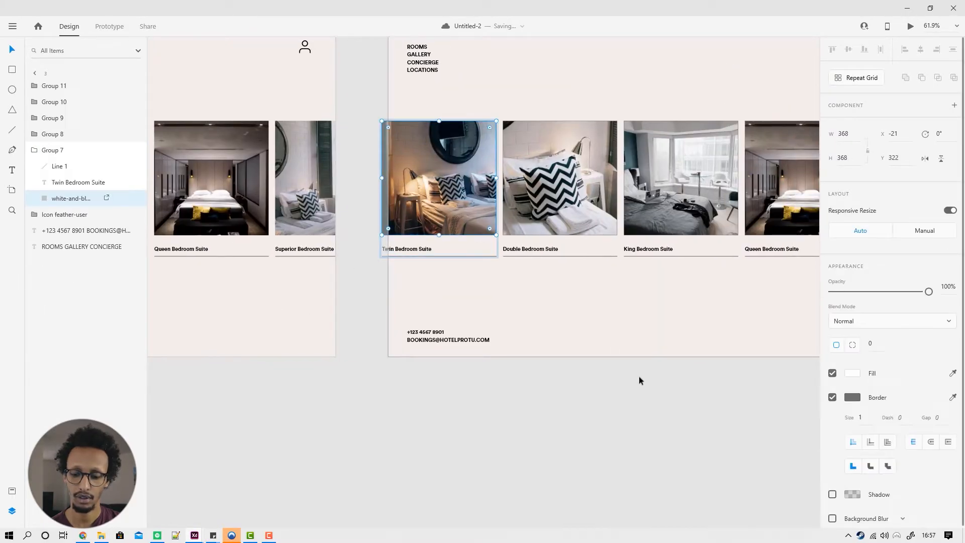
pyautogui.click(832, 397)
pyautogui.doubleClick(587, 180)
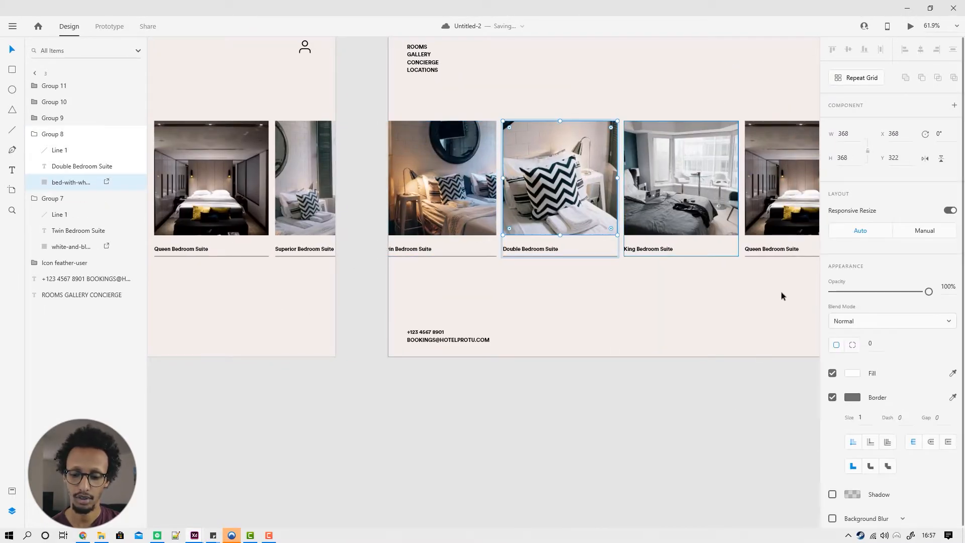
pyautogui.click(832, 398)
pyautogui.doubleClick(706, 192)
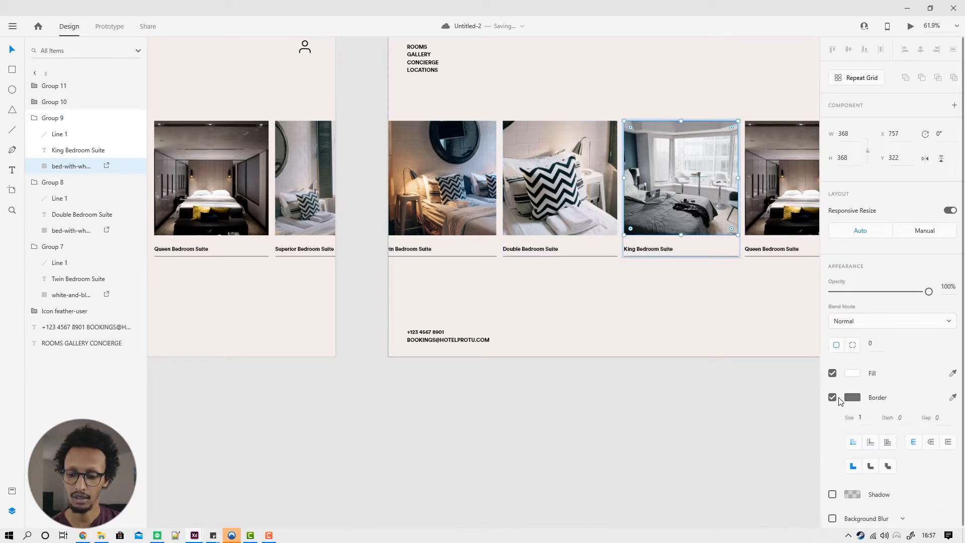
pyautogui.click(832, 398)
# Step: Remove the border from the Queen and Superior Bedroom Suite images on artboard 3
pyautogui.moveTo(694, 333); pyautogui.dragTo(489, 311)
pyautogui.doubleClick(584, 173)
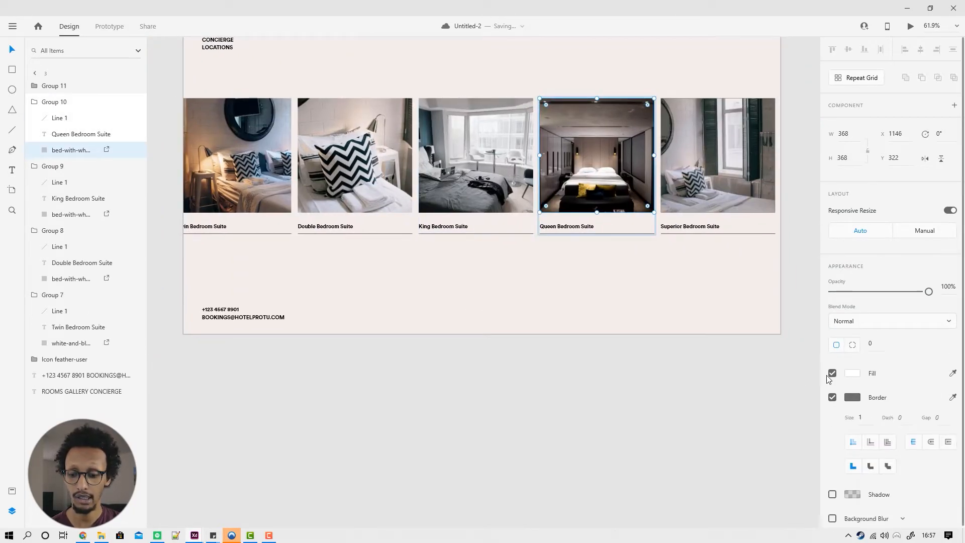
pyautogui.click(832, 397)
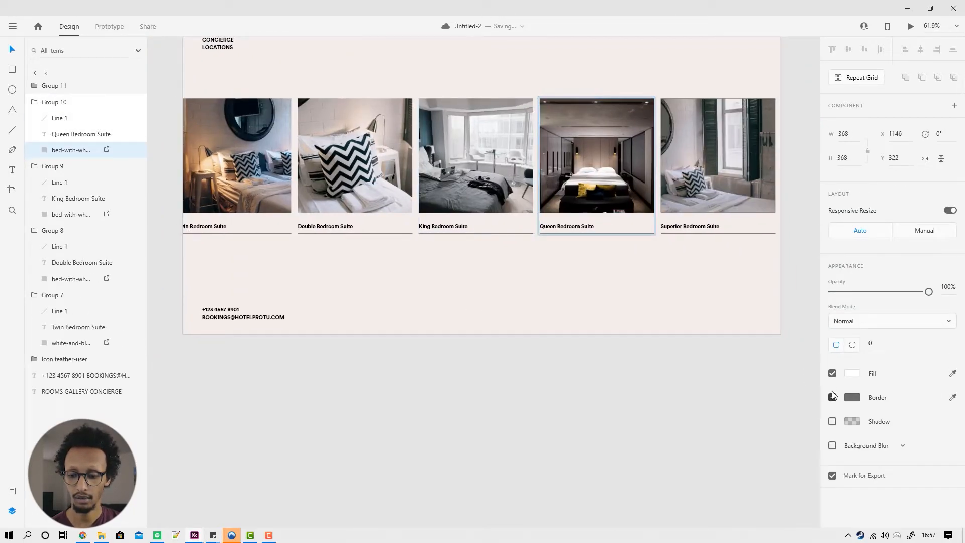
pyautogui.doubleClick(720, 180)
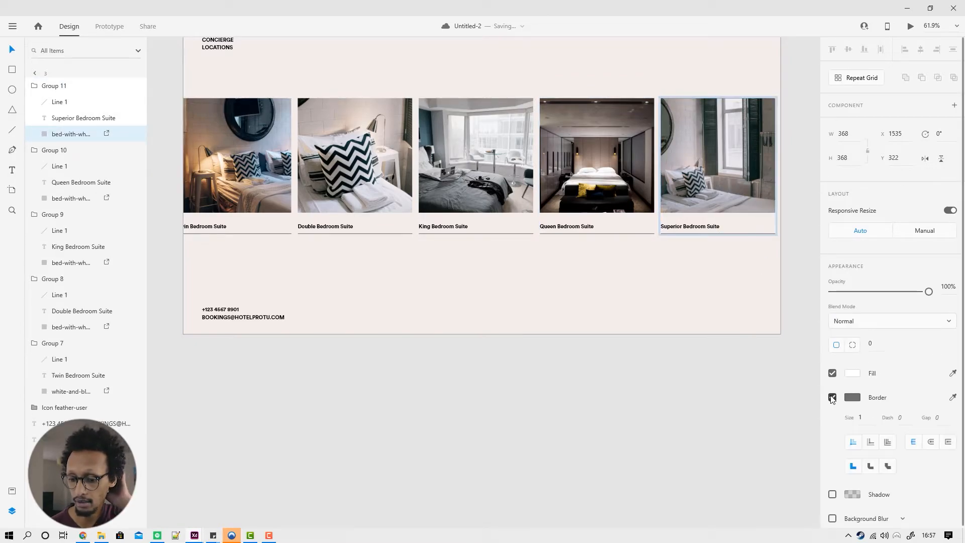
pyautogui.click(832, 397)
pyautogui.click(559, 324)
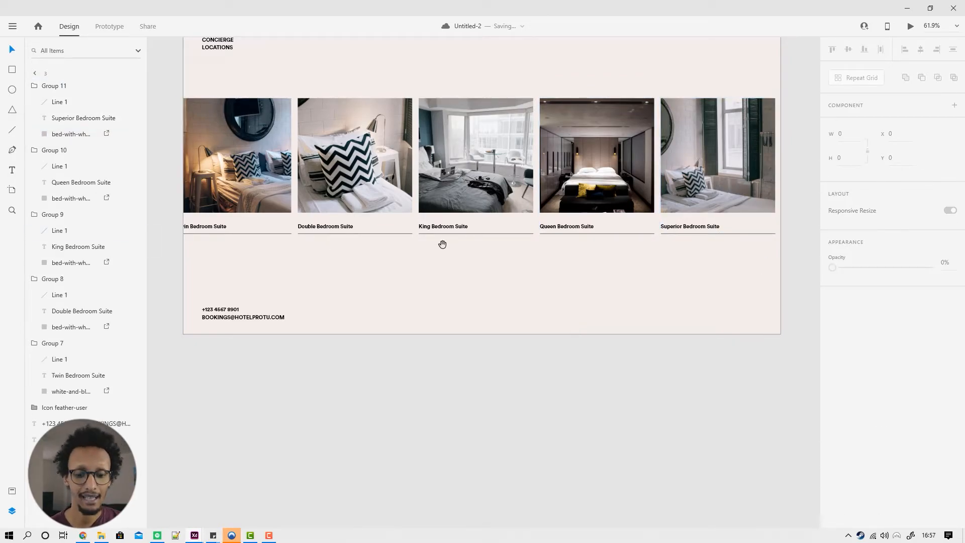
# Step: Copy the Double, King, Queen and Superior Bedroom Suite groups from artboard 2 onto artboard 1 and stack them directly above Rectangle 1
pyautogui.moveTo(359, 292); pyautogui.dragTo(726, 312)
pyautogui.moveTo(277, 292); pyautogui.dragTo(666, 288)
pyautogui.moveTo(401, 298); pyautogui.dragTo(440, 290)
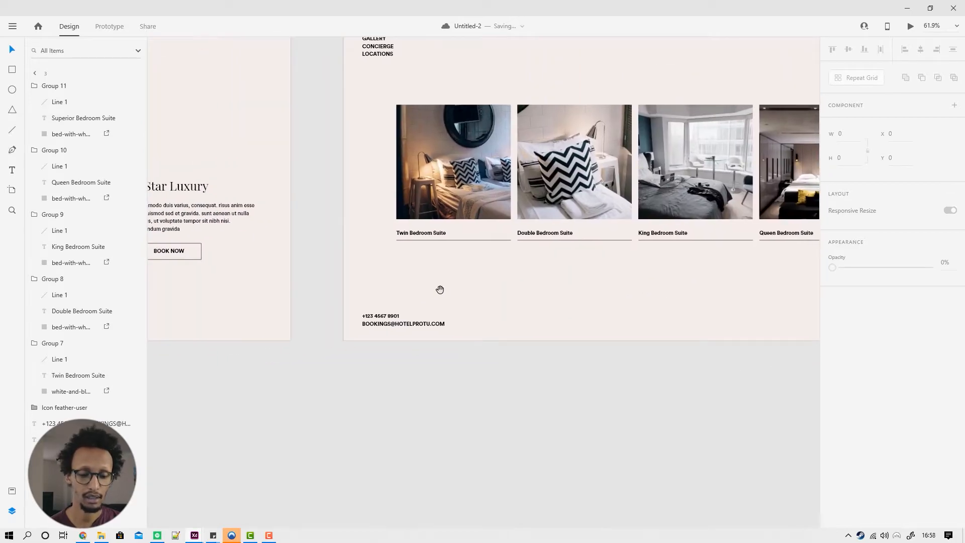
pyautogui.moveTo(331, 304)
pyautogui.mouseDown()
pyautogui.moveTo(632, 310)
pyautogui.moveTo(442, 285)
pyautogui.moveTo(338, 299)
pyautogui.mouseUp()
pyautogui.click(374, 219)
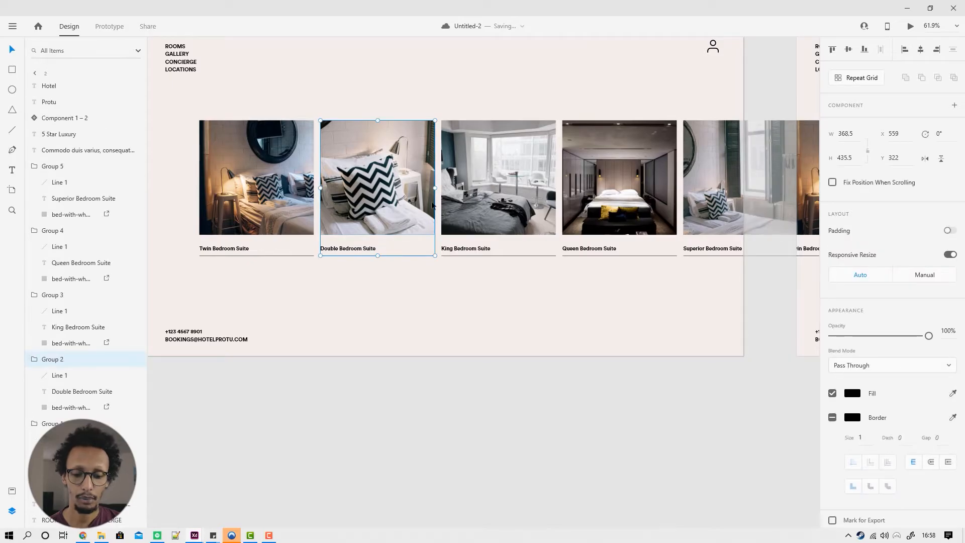
pyautogui.keyDown('shift'); pyautogui.click(492, 189); pyautogui.keyUp('shift')
pyautogui.keyDown('shift'); pyautogui.click(619, 181); pyautogui.keyUp('shift')
pyautogui.keyDown('shift'); pyautogui.click(684, 174); pyautogui.keyUp('shift')
pyautogui.moveTo(540, 275); pyautogui.dragTo(799, 284)
pyautogui.moveTo(216, 269); pyautogui.dragTo(617, 264)
pyautogui.click(670, 182)
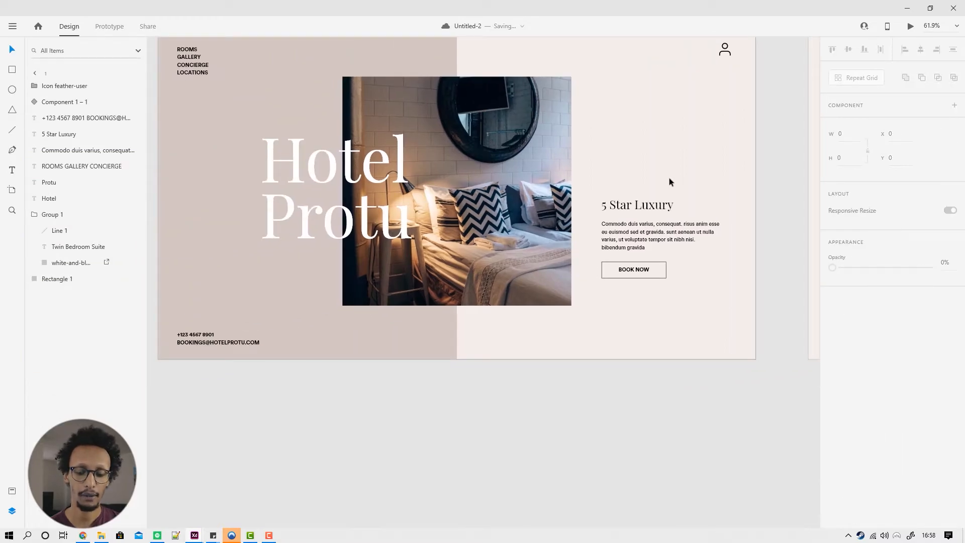
pyautogui.hotkey('ctrl', 'v')
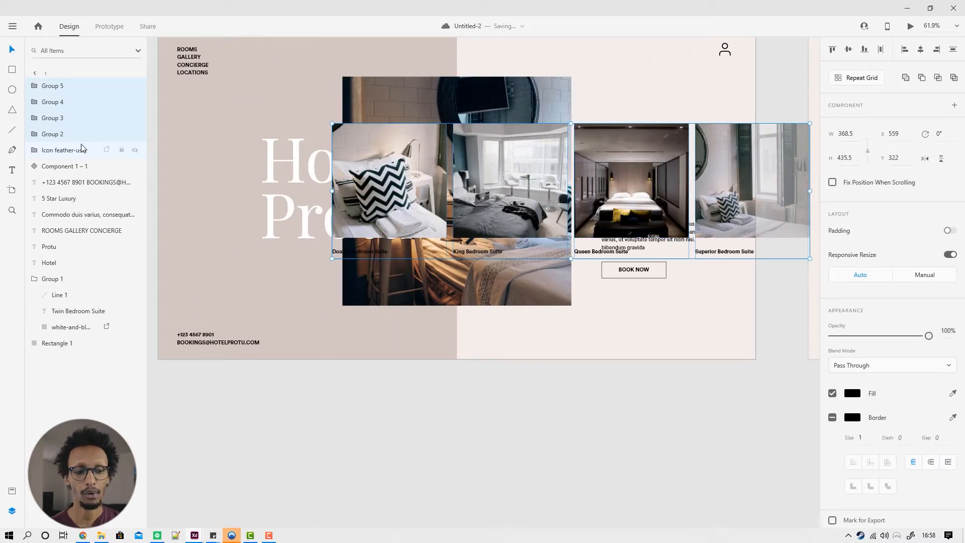
pyautogui.moveTo(30, 171); pyautogui.dragTo(40, 339)
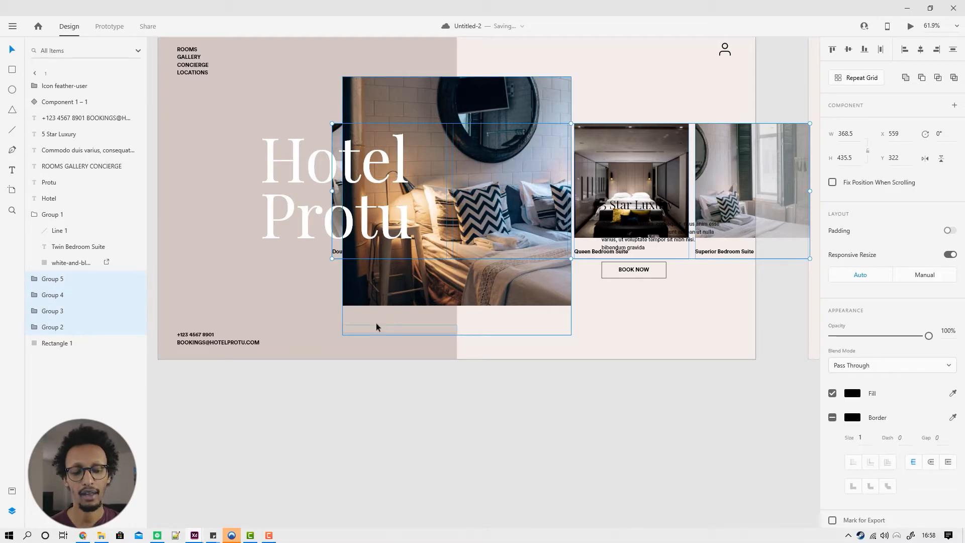
# Step: Hide every layer on artboard 1 except Groups 2, 3, 4 and 5, including the background Rectangle 1
pyautogui.click(36, 218)
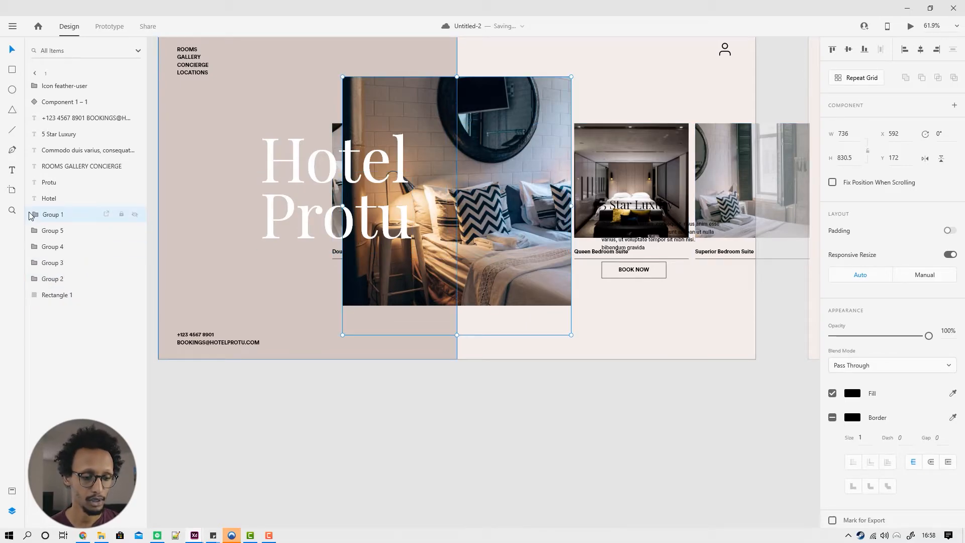
pyautogui.click(135, 214)
pyautogui.click(137, 195)
pyautogui.click(135, 182)
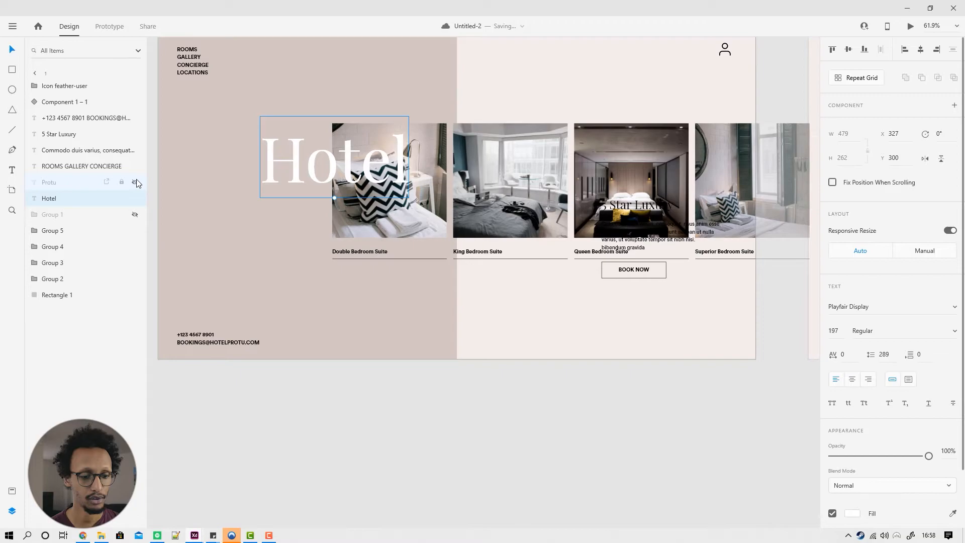
pyautogui.click(134, 198)
pyautogui.click(135, 166)
pyautogui.click(135, 150)
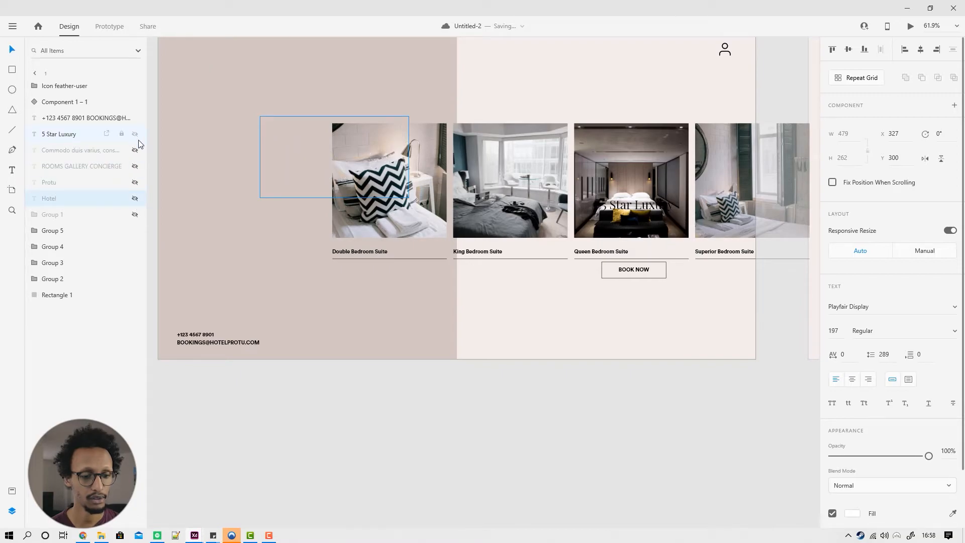
pyautogui.click(135, 133)
pyautogui.click(135, 117)
pyautogui.click(135, 101)
pyautogui.click(135, 86)
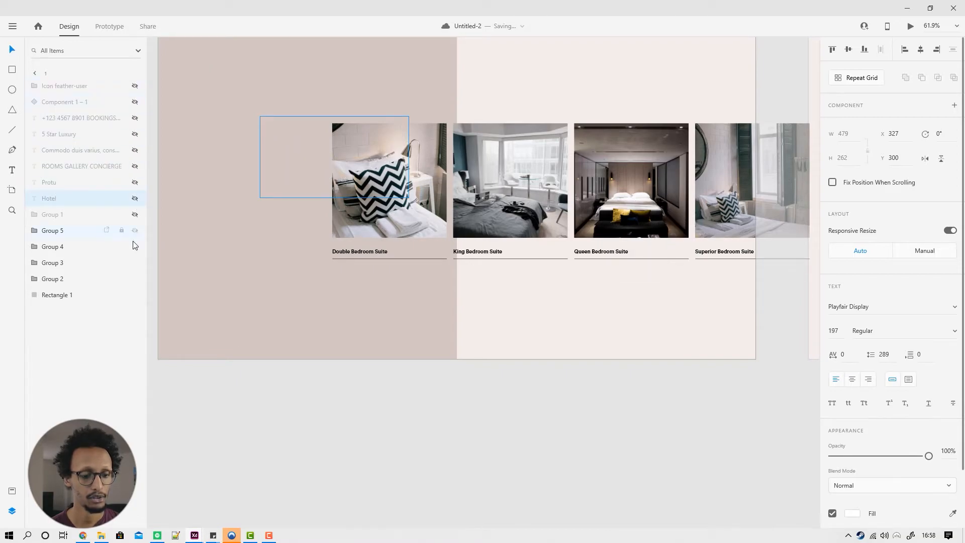
pyautogui.click(135, 295)
pyautogui.click(538, 382)
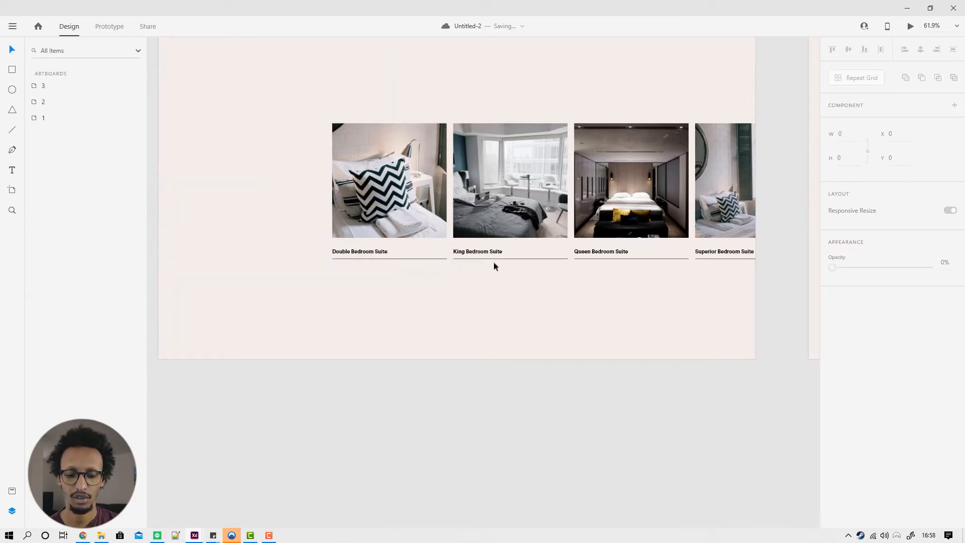
# Step: Collapse the Double Bedroom Suite image on artboard 1 downward to a height of 1, keeping its bottom edge in place
pyautogui.click(407, 185)
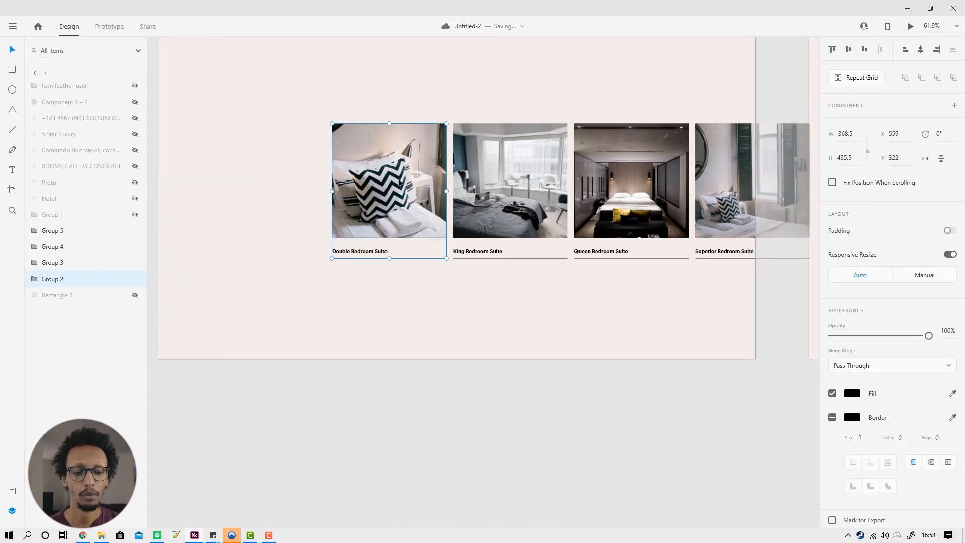
pyautogui.doubleClick(391, 207)
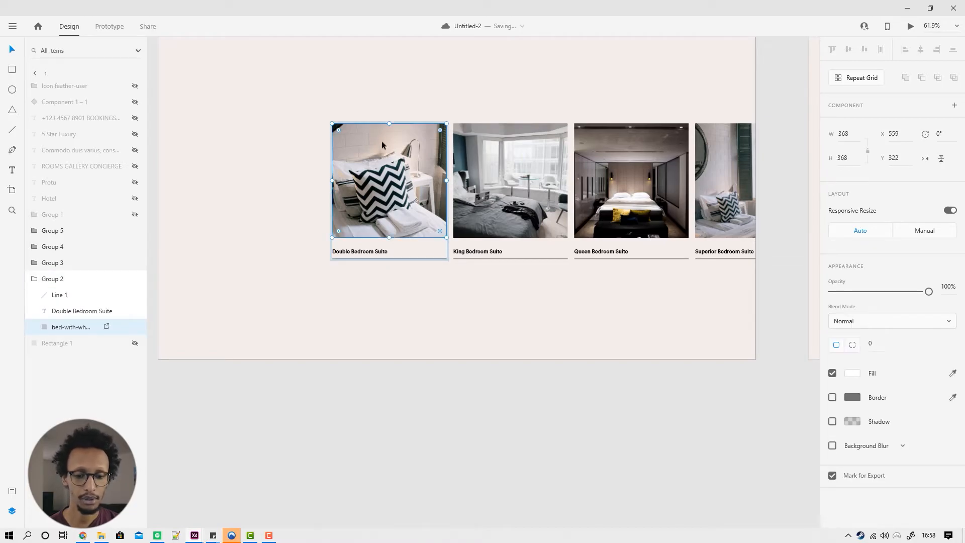
pyautogui.moveTo(389, 122); pyautogui.dragTo(383, 238)
pyautogui.scroll(10, 382, 238)
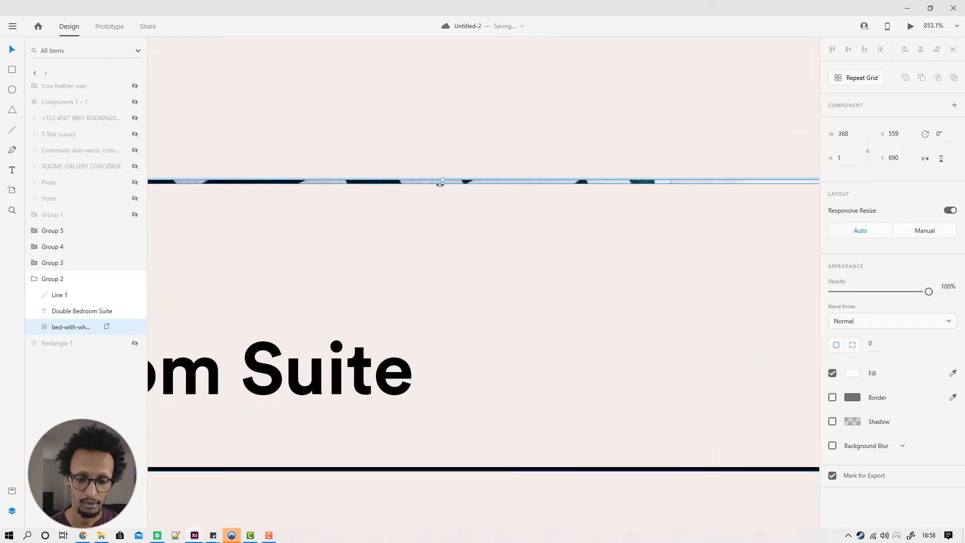
pyautogui.moveTo(442, 179); pyautogui.dragTo(444, 190)
pyautogui.scroll(-4, 444, 190)
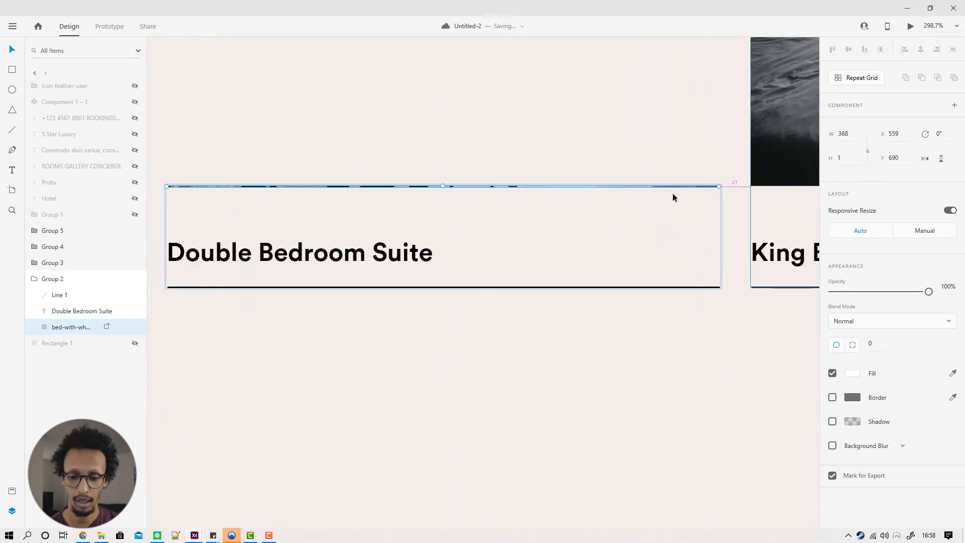
# Step: Collapse the King Bedroom Suite image on artboard 1 downward to a height of 4, keeping its bottom edge in place
pyautogui.scroll(-4, 673, 197)
pyautogui.moveTo(756, 231); pyautogui.dragTo(494, 258)
pyautogui.doubleClick(546, 117)
pyautogui.moveTo(548, 113); pyautogui.dragTo(489, 153)
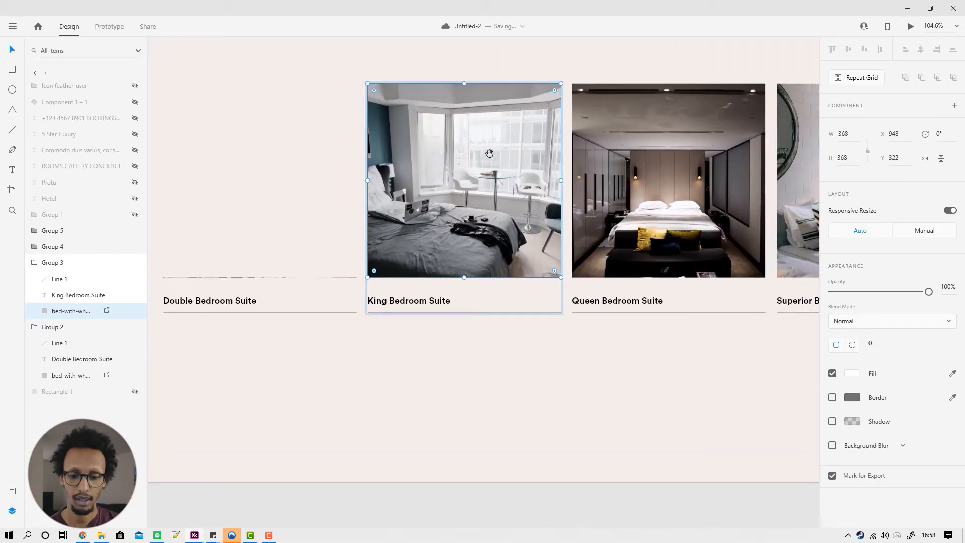
pyautogui.moveTo(465, 86); pyautogui.dragTo(450, 275)
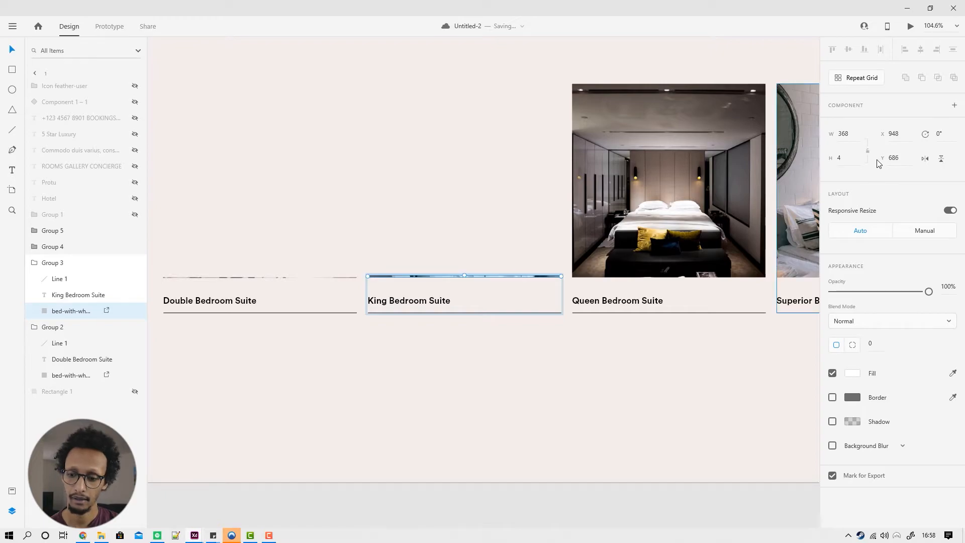
# Step: Collapse the Queen Bedroom Suite image on artboard 1 downward to a height of 4, keeping its bottom edge in place
pyautogui.doubleClick(706, 178)
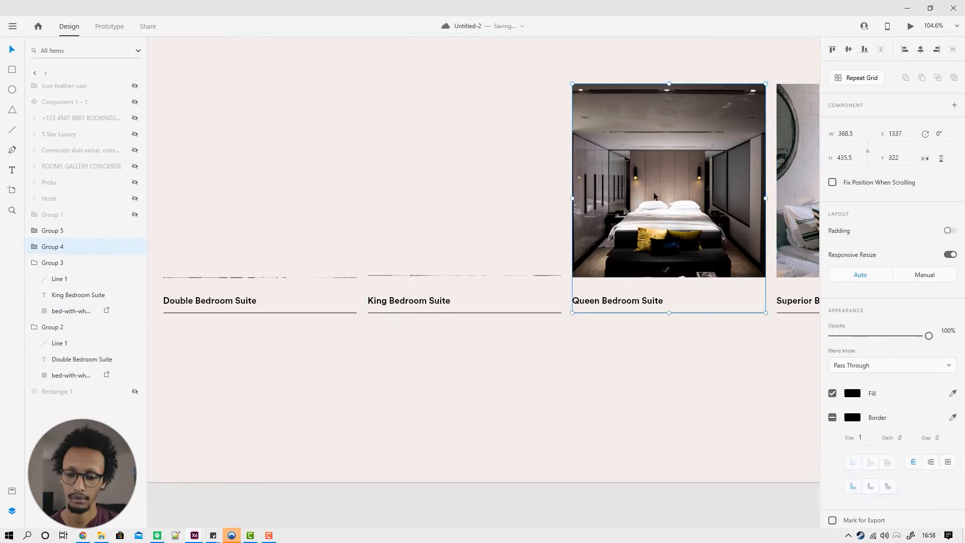
pyautogui.moveTo(667, 84); pyautogui.dragTo(669, 198)
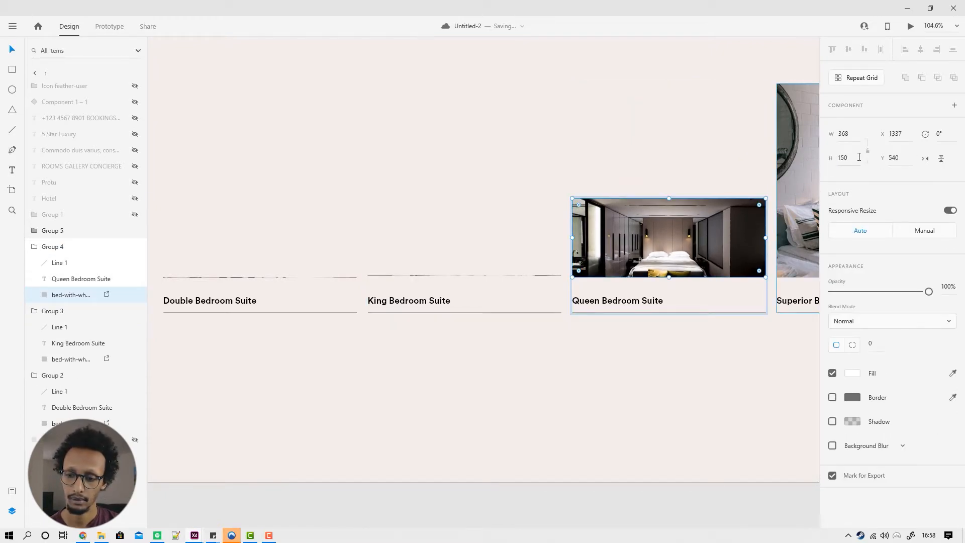
pyautogui.press('BackSpace')
pyautogui.click(644, 131)
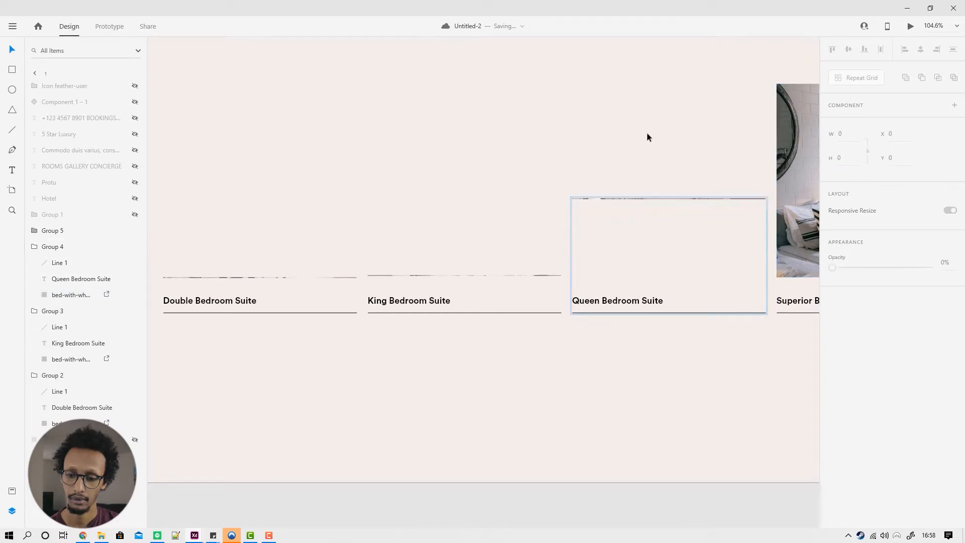
pyautogui.hotkey('ctrl', 'z')
pyautogui.moveTo(670, 198); pyautogui.dragTo(670, 276)
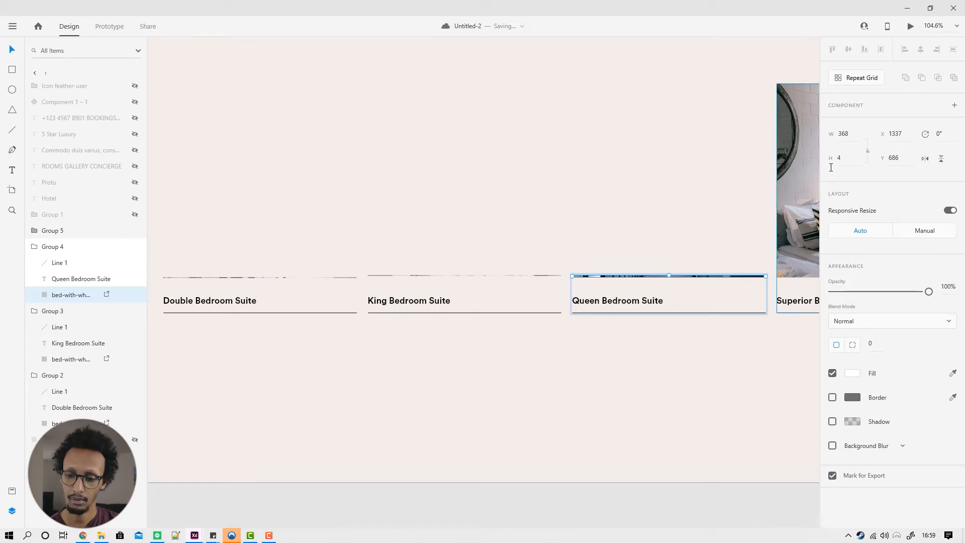
# Step: Try to collapse the Superior Bedroom Suite image on artboard 1 to a height of 1
pyautogui.click(679, 180)
pyautogui.scroll(6, 654, 282)
pyautogui.scroll(-3, 533, 281)
pyautogui.scroll(-3, 535, 281)
pyautogui.moveTo(663, 251); pyautogui.dragTo(362, 244)
pyautogui.doubleClick(445, 168)
pyautogui.moveTo(483, 75); pyautogui.dragTo(490, 265)
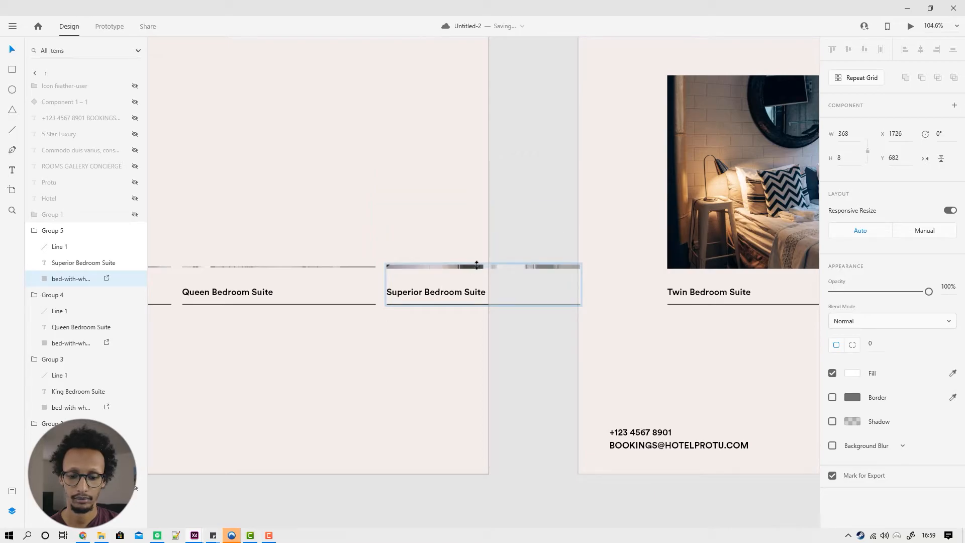
pyautogui.write('1')
pyautogui.click(400, 226)
pyautogui.moveTo(399, 225); pyautogui.dragTo(429, 222)
pyautogui.scroll(-3, 373, 224)
pyautogui.scroll(7, 508, 256)
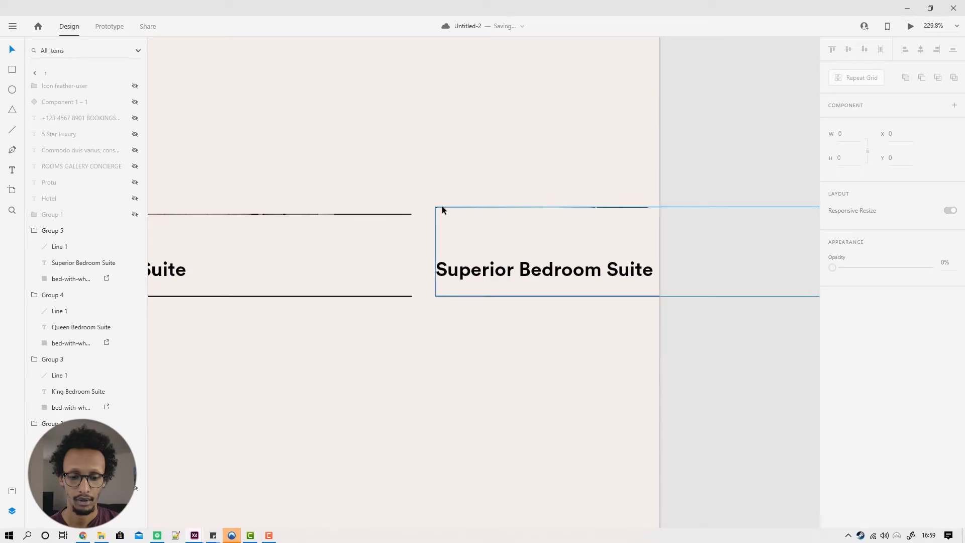
# Step: Try to lower the collapsed Superior Bedroom Suite image to line up with the neighbouring collapsed images
pyautogui.click(443, 209)
pyautogui.scroll(5, 459, 216)
pyautogui.moveTo(394, 182); pyautogui.dragTo(392, 207)
pyautogui.click(414, 162)
pyautogui.scroll(-3, 416, 167)
pyautogui.scroll(-10, 415, 168)
pyautogui.moveTo(296, 209); pyautogui.dragTo(386, 236)
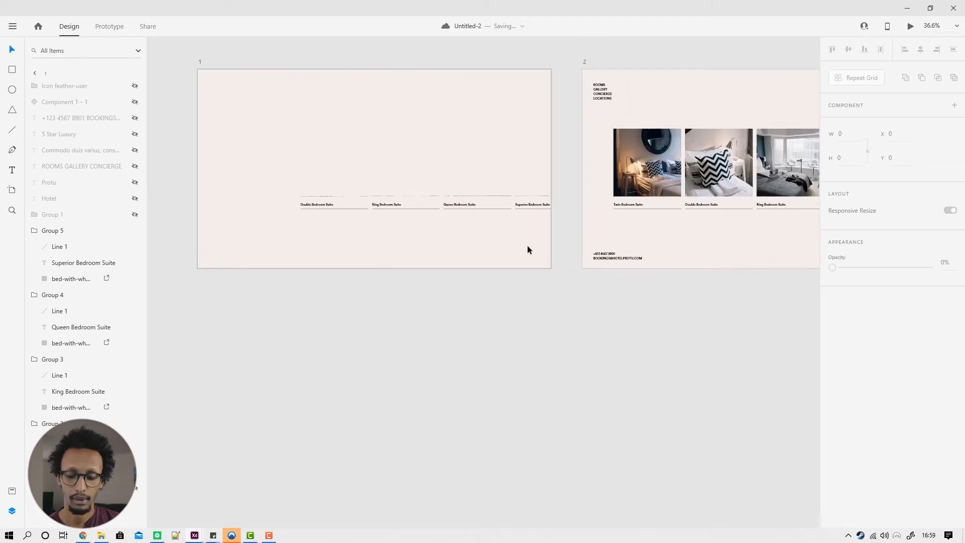
# Step: Undo the changes to the Superior Bedroom Suite image back to its full height
pyautogui.hotkey('ctrl', 'z')
pyautogui.hotkey('ctrl', 'z')
pyautogui.hotkey('ctrl', 'z')
# Step: Shrink the Superior Bedroom Suite image on artboard 1 downward to a height of 96, keeping its bottom edge in place
pyautogui.scroll(7, 549, 197)
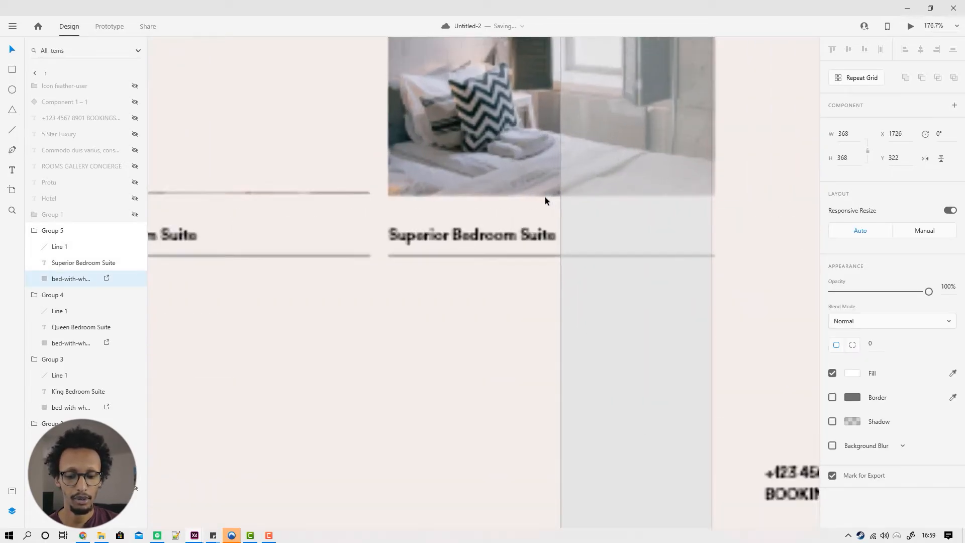
pyautogui.moveTo(522, 45); pyautogui.dragTo(473, 271)
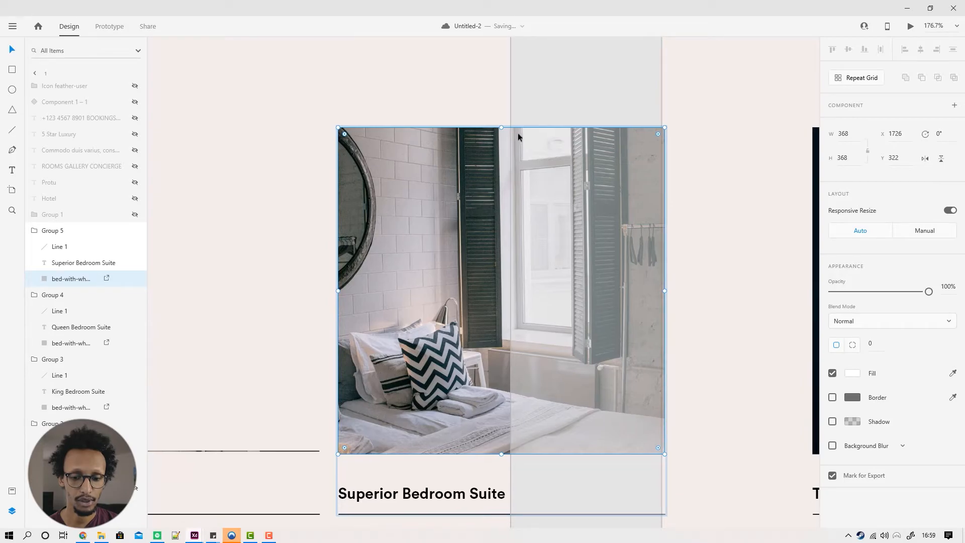
pyautogui.moveTo(502, 127); pyautogui.dragTo(530, 368)
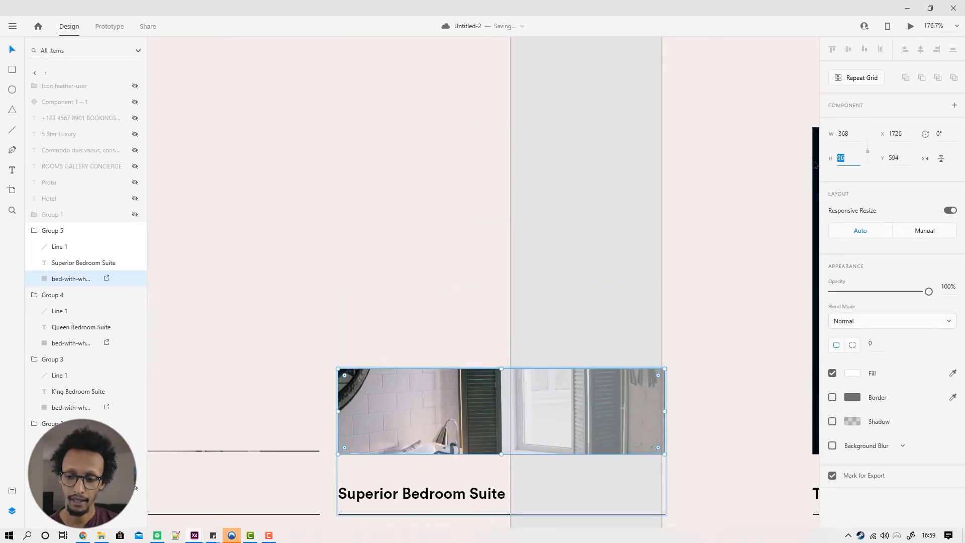
# Step: Try setting the Superior Bedroom Suite image's height to 1 from its top edge and stretching it, then undo these changes
pyautogui.click(464, 223)
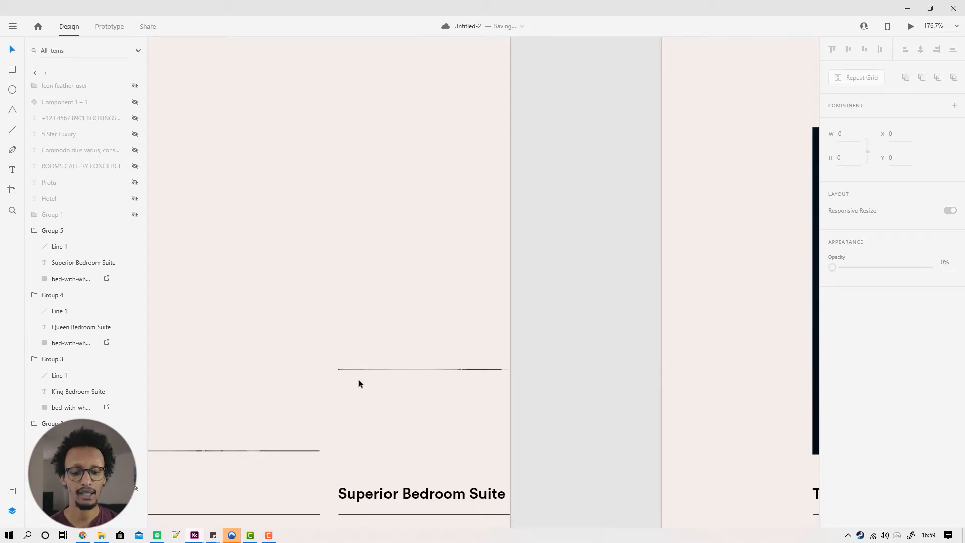
pyautogui.click(378, 369)
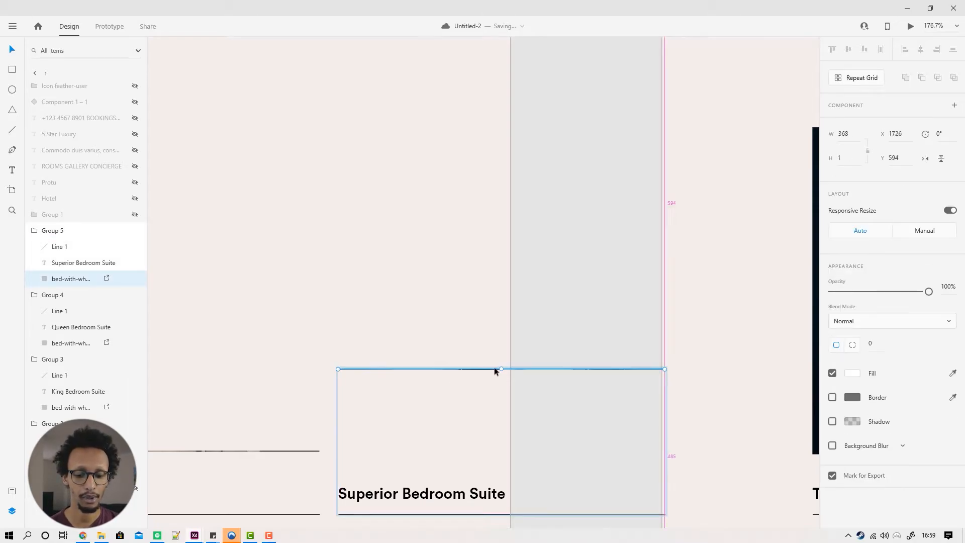
pyautogui.moveTo(502, 369); pyautogui.dragTo(496, 112)
pyautogui.hotkey('ctrl', 'z')
pyautogui.hotkey('ctrl', 'z')
pyautogui.hotkey('ctrl', 'z')
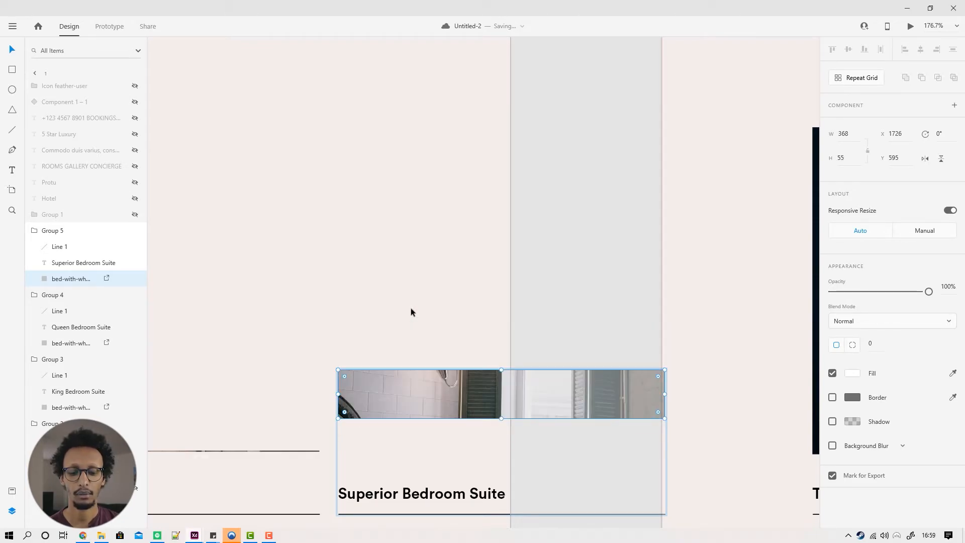
# Step: Collapse the Superior Bedroom Suite image downward to a height of 1 at Y 689, keeping its bottom edge in place
pyautogui.moveTo(501, 369); pyautogui.dragTo(485, 453)
pyautogui.scroll(10, 579, 451)
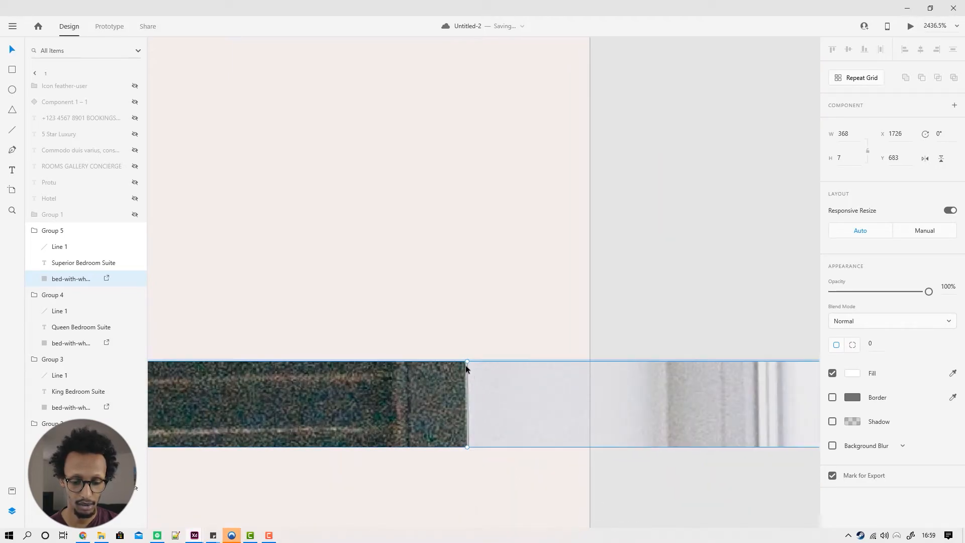
pyautogui.moveTo(469, 362); pyautogui.dragTo(462, 440)
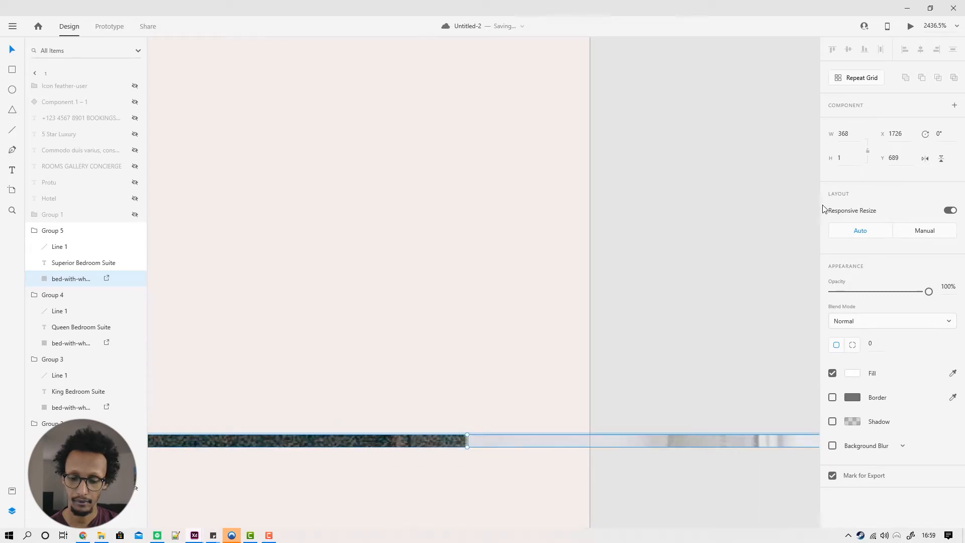
pyautogui.scroll(-13, 341, 289)
# Step: Stretch the collapsed Double Bedroom Suite image on artboard 1 back upward so that it can be collapsed again
pyautogui.click(453, 364)
pyautogui.moveTo(247, 376); pyautogui.dragTo(739, 361)
pyautogui.scroll(-1, 535, 357)
pyautogui.scroll(5, 515, 352)
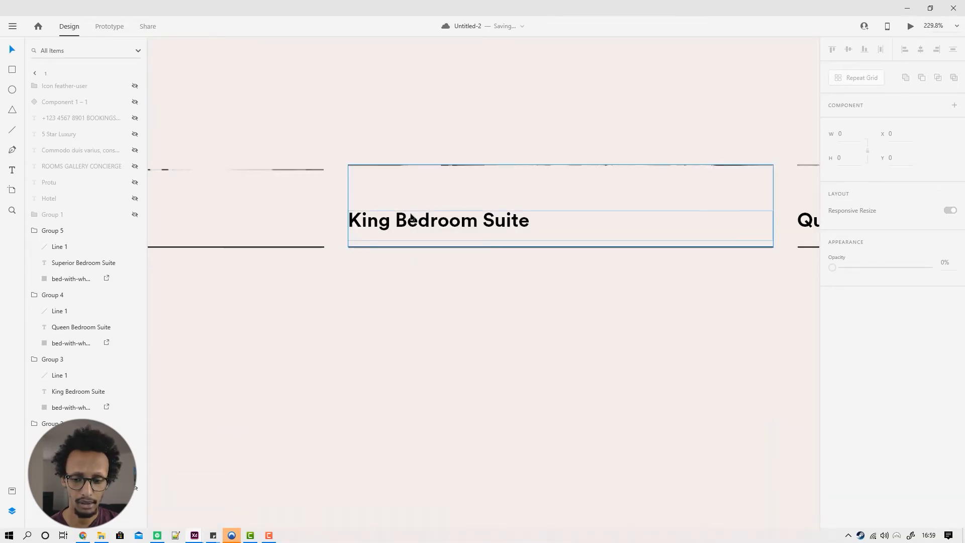
pyautogui.click(276, 171)
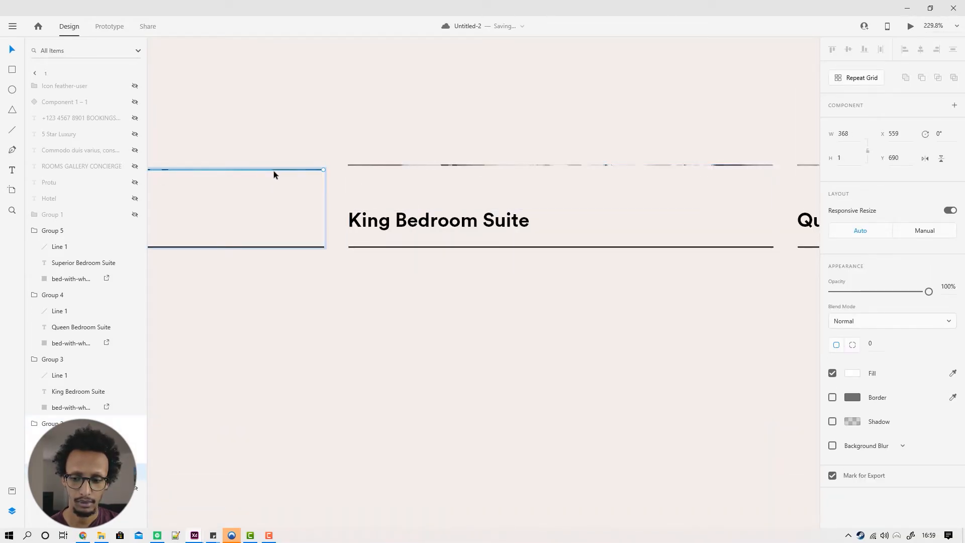
pyautogui.hscroll(-5, 274, 171)
pyautogui.scroll(1, 274, 171)
pyautogui.moveTo(343, 217); pyautogui.dragTo(413, 40)
pyautogui.hotkey('ctrl', 'z')
pyautogui.scroll(6, 382, 301)
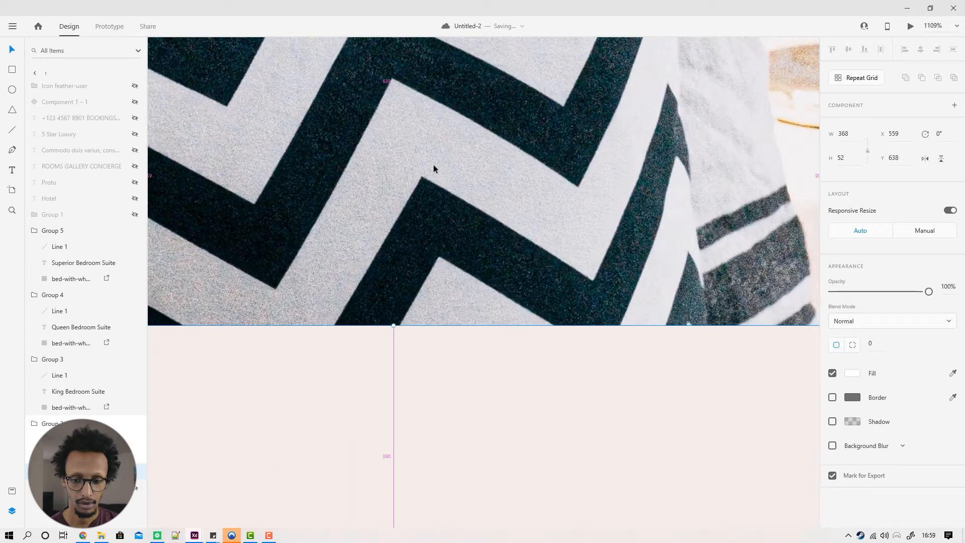
pyautogui.scroll(-7, 433, 168)
# Step: Collapse the Double Bedroom Suite image downward to a height of 1 at Y 689, level with the Superior Bedroom Suite image
pyautogui.moveTo(431, 154); pyautogui.dragTo(445, 338)
pyautogui.scroll(6, 446, 337)
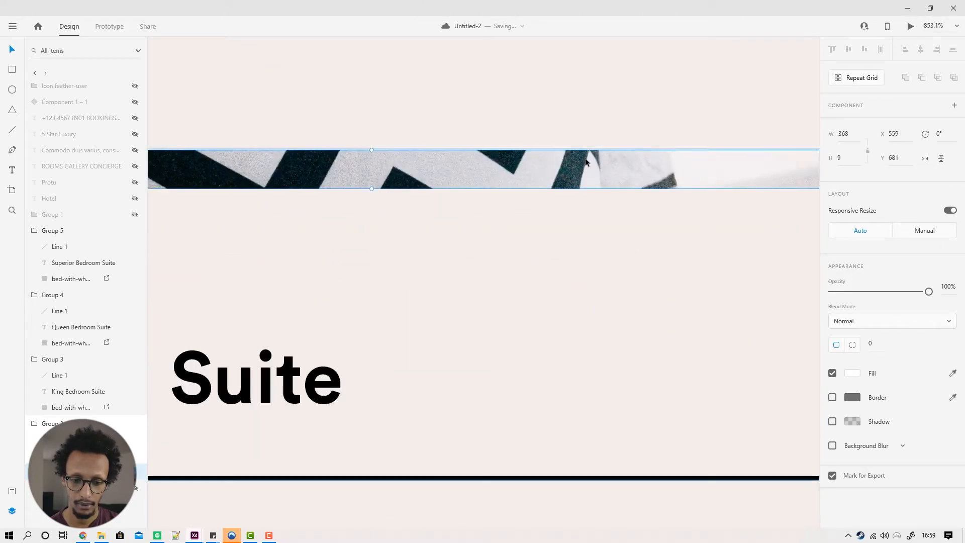
pyautogui.moveTo(371, 167); pyautogui.dragTo(371, 189)
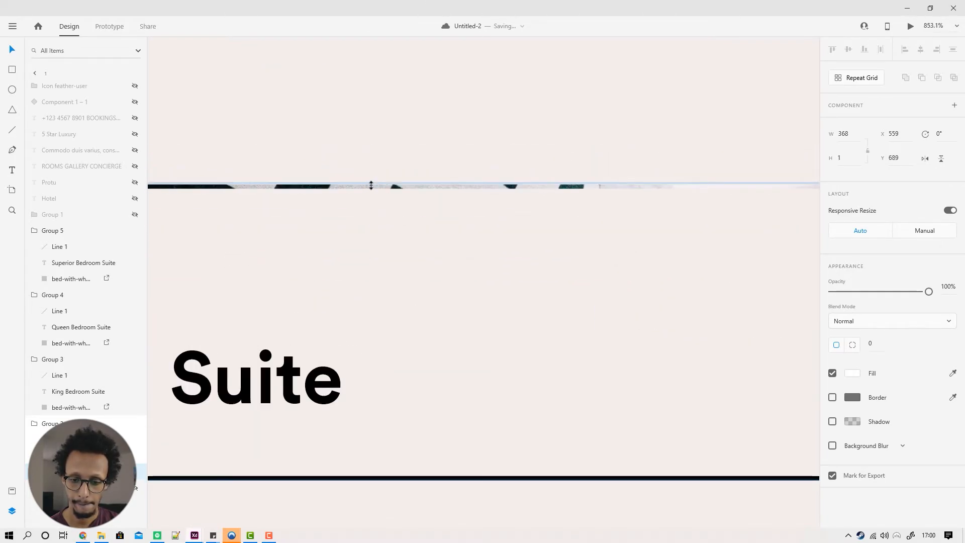
# Step: Set the opacity of Groups 2, 3, 4 and 5 on artboard 1 to 0% and preview the transition
pyautogui.scroll(-6, 371, 190)
pyautogui.scroll(-4, 543, 361)
pyautogui.scroll(3, 524, 343)
pyautogui.scroll(-1, 433, 343)
pyautogui.moveTo(279, 346); pyautogui.dragTo(716, 280)
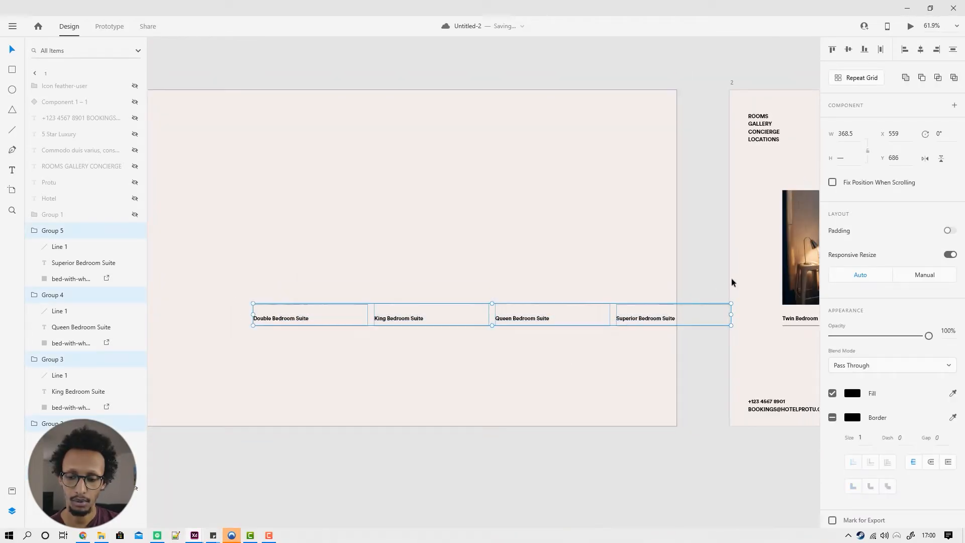
pyautogui.moveTo(929, 336); pyautogui.dragTo(857, 348)
pyautogui.click(457, 382)
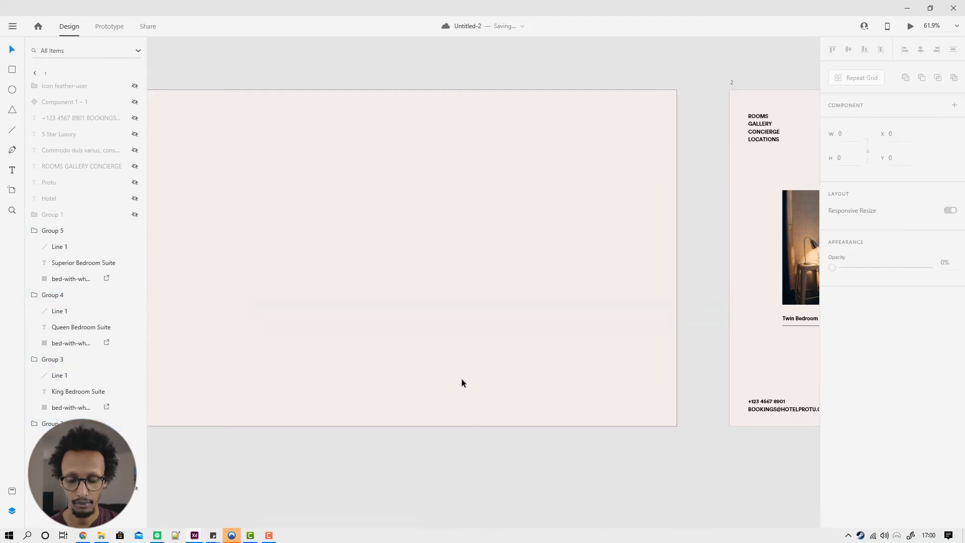
pyautogui.scroll(-3, 461, 380)
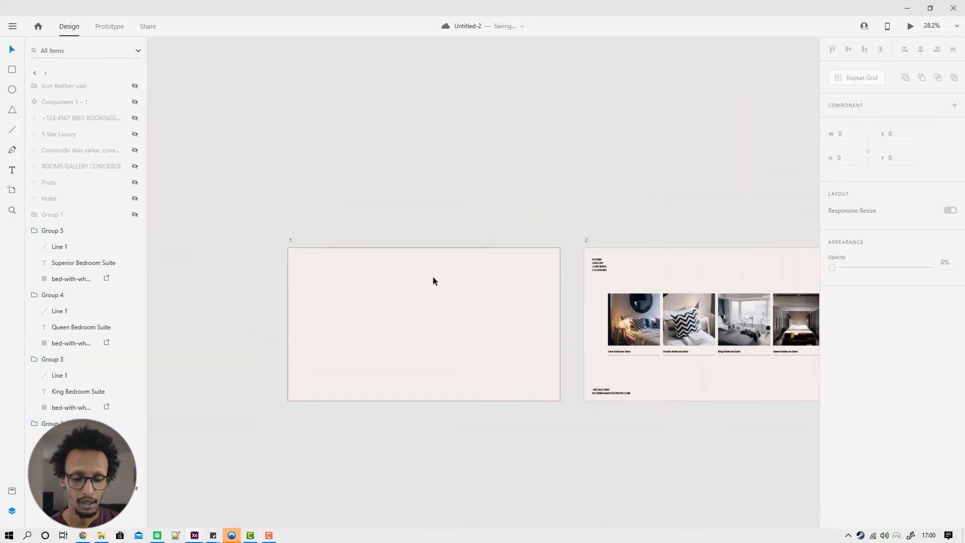
pyautogui.click(910, 26)
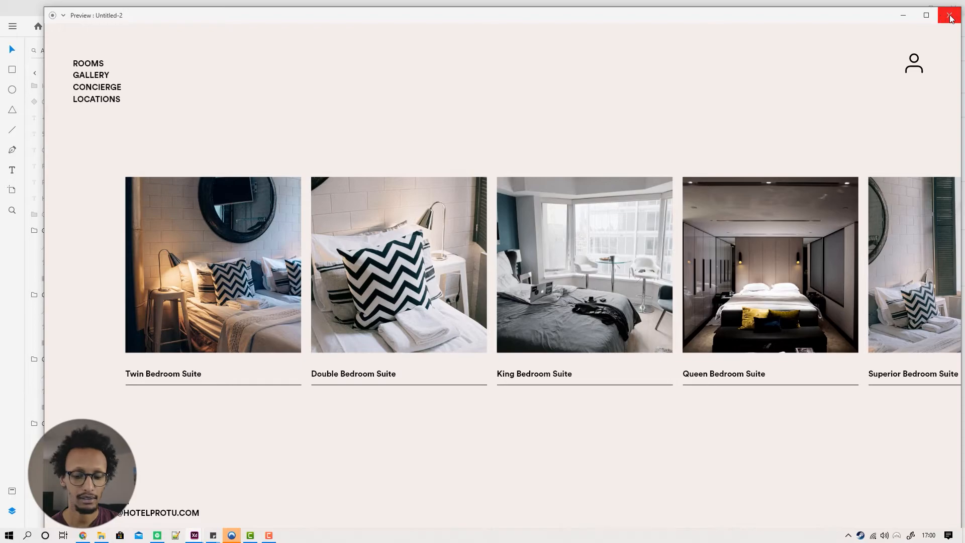
pyautogui.click(950, 19)
# Step: Restore the opacity of the four suite groups on artboard 1 to 100%
pyautogui.scroll(5, 427, 378)
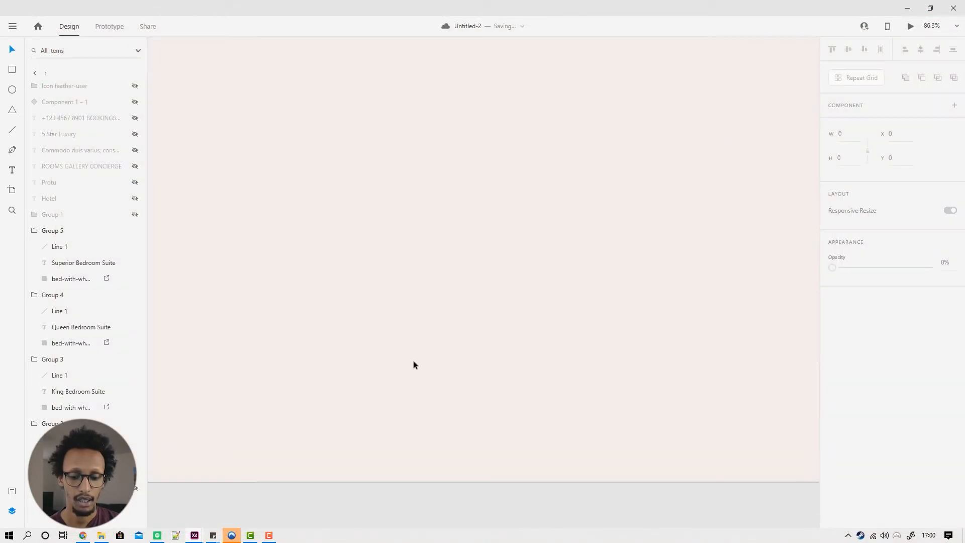
pyautogui.scroll(-5, 297, 277)
pyautogui.moveTo(210, 337); pyautogui.dragTo(552, 235)
pyautogui.click(270, 352)
pyautogui.moveTo(210, 358); pyautogui.dragTo(558, 271)
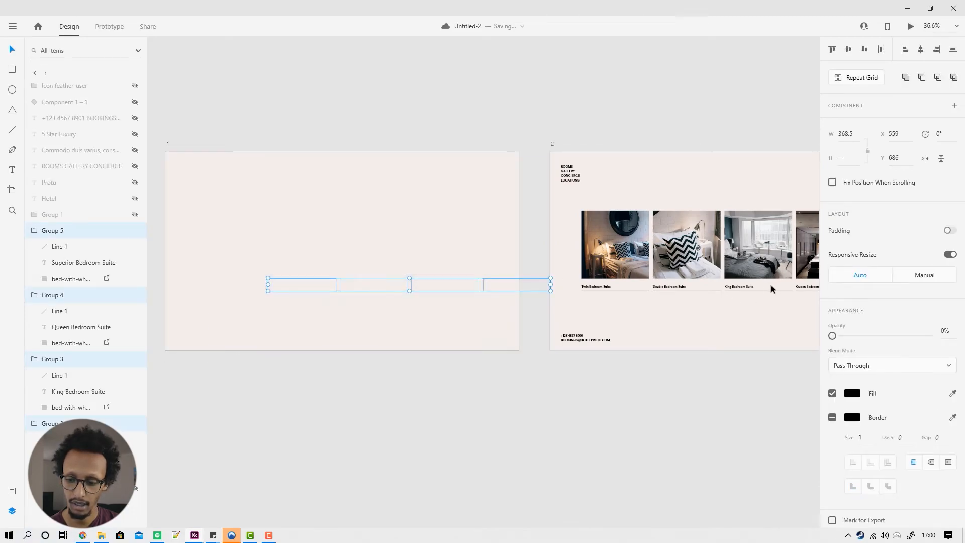
pyautogui.moveTo(833, 336); pyautogui.dragTo(932, 336)
pyautogui.scroll(4, 358, 316)
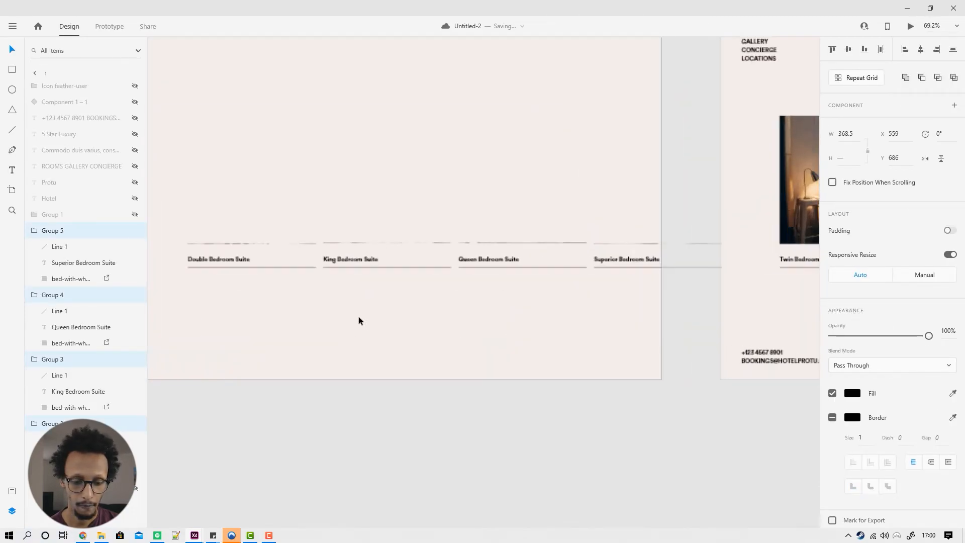
# Step: Move the King Bedroom Suite group on artboard 1 straight down by about 40
pyautogui.click(358, 316)
pyautogui.scroll(3, 318, 252)
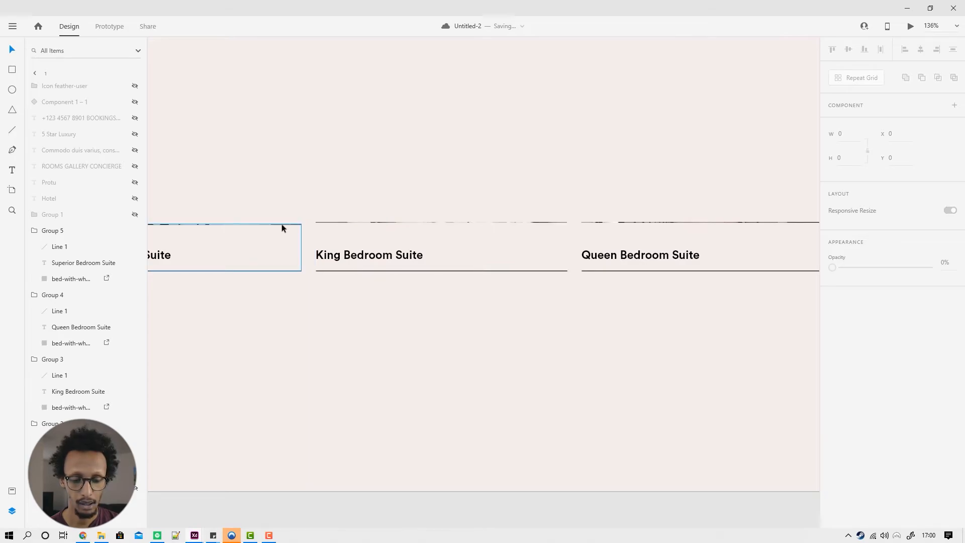
pyautogui.scroll(-4, 329, 248)
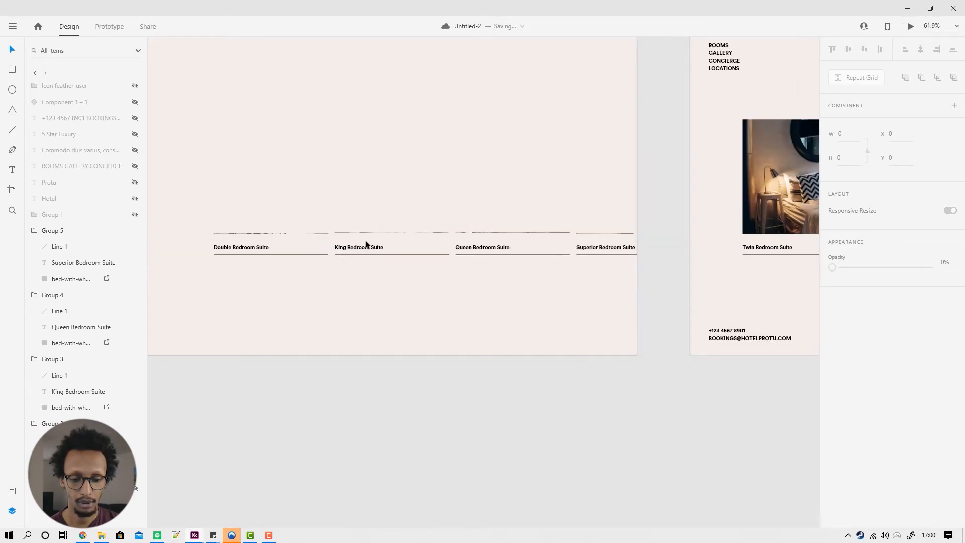
pyautogui.click(364, 250)
pyautogui.hotkey('shift', 'Down')
pyautogui.hotkey('shift', 'Down')
pyautogui.hotkey('shift', 'Down')
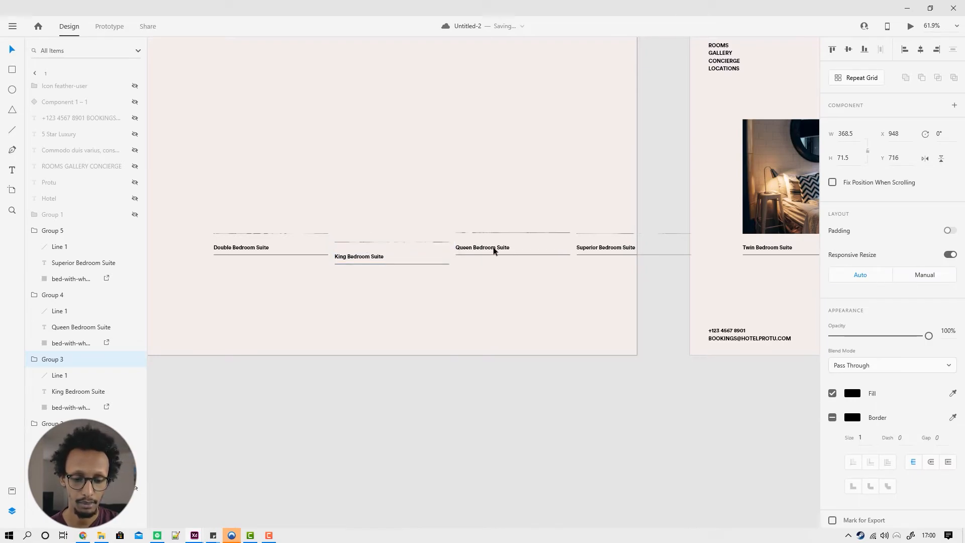
# Step: Move the Queen Bedroom Suite group on artboard 1 straight down to Y 786, lower than the King Bedroom Suite group
pyautogui.click(495, 250)
pyautogui.hotkey('shift', 'Down')
pyautogui.hotkey('shift', 'Down')
pyautogui.hotkey('shift', 'Down')
pyautogui.hotkey('shift', 'Down')
pyautogui.hotkey('shift', 'Down')
pyautogui.hotkey('shift', 'Down')
pyautogui.hotkey('shift', 'Down')
pyautogui.hotkey('shift', 'Down')
pyautogui.hotkey('shift', 'Down')
pyautogui.hotkey('shift', 'Down')
pyautogui.hotkey('shift', 'Down')
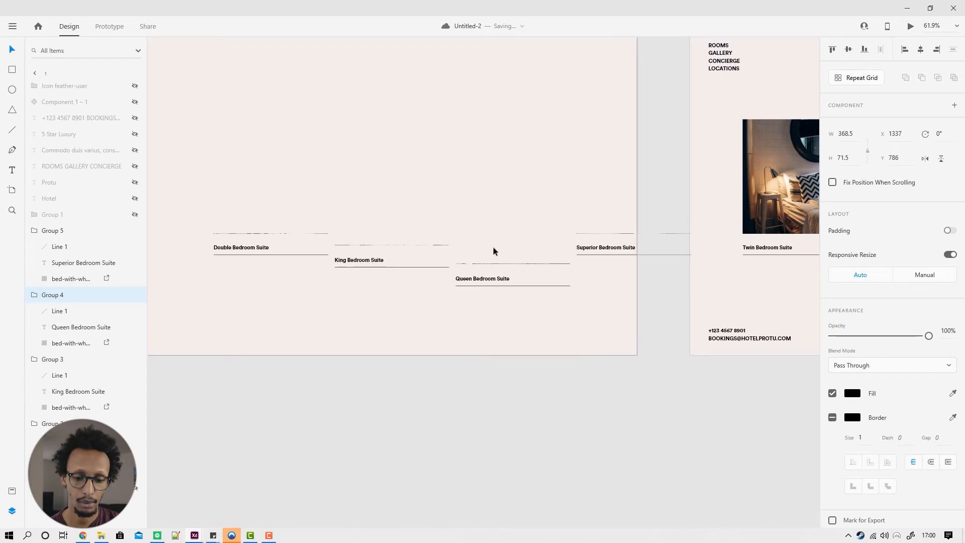
pyautogui.hotkey('shift', 'Up')
# Step: Move the Superior Bedroom Suite group on artboard 1 straight down by about 140, completing the descending staircase
pyautogui.click(611, 253)
pyautogui.hotkey('shift', 'Down')
pyautogui.hotkey('shift', 'Down')
pyautogui.hotkey('shift', 'Down')
pyautogui.hotkey('shift', 'Down')
pyautogui.hotkey('shift', 'Down')
pyautogui.hotkey('shift', 'Down')
pyautogui.hotkey('shift', 'Down')
pyautogui.hotkey('shift', 'Down')
pyautogui.hotkey('shift', 'Down')
pyautogui.hotkey('shift', 'Down')
pyautogui.hotkey('shift', 'Down')
pyautogui.hotkey('shift', 'Down')
pyautogui.hotkey('shift', 'Down')
pyautogui.hotkey('shift', 'Down')
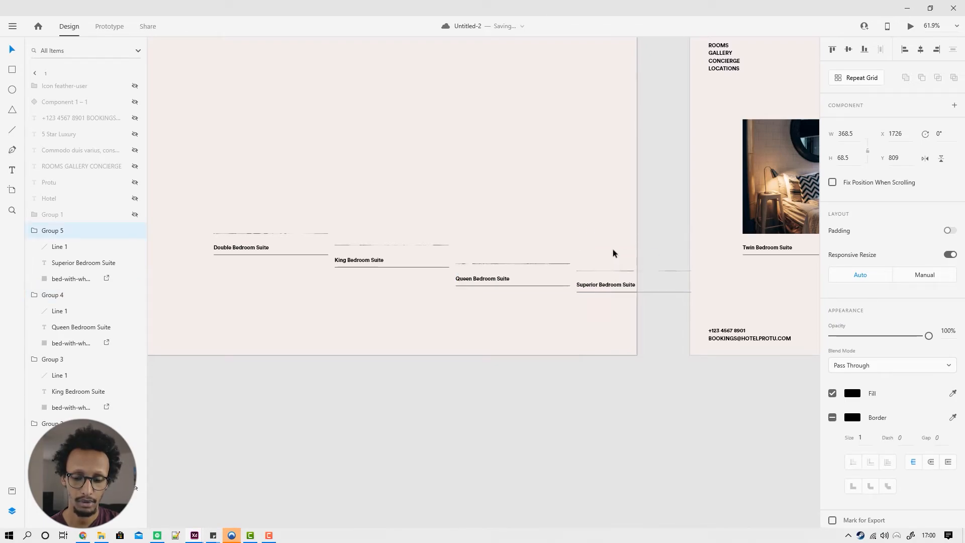
# Step: Make the four staggered suite groups on artboard 1 fully transparent
pyautogui.click(581, 324)
pyautogui.moveTo(580, 325); pyautogui.dragTo(197, 248)
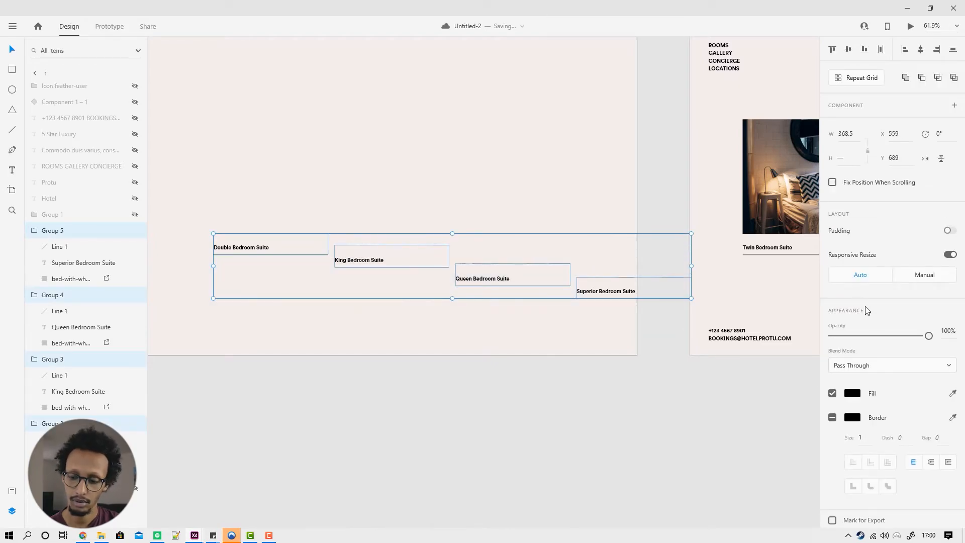
pyautogui.moveTo(929, 334); pyautogui.dragTo(394, 334)
pyautogui.click(394, 335)
# Step: Preview the prototype to check the staggered room carousel transition, and close the preview
pyautogui.click(911, 26)
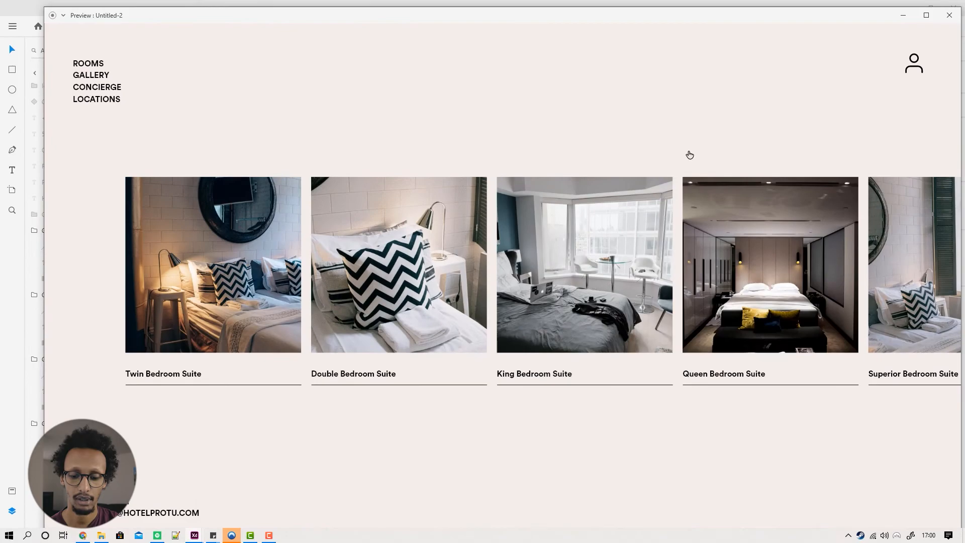
pyautogui.click(395, 390)
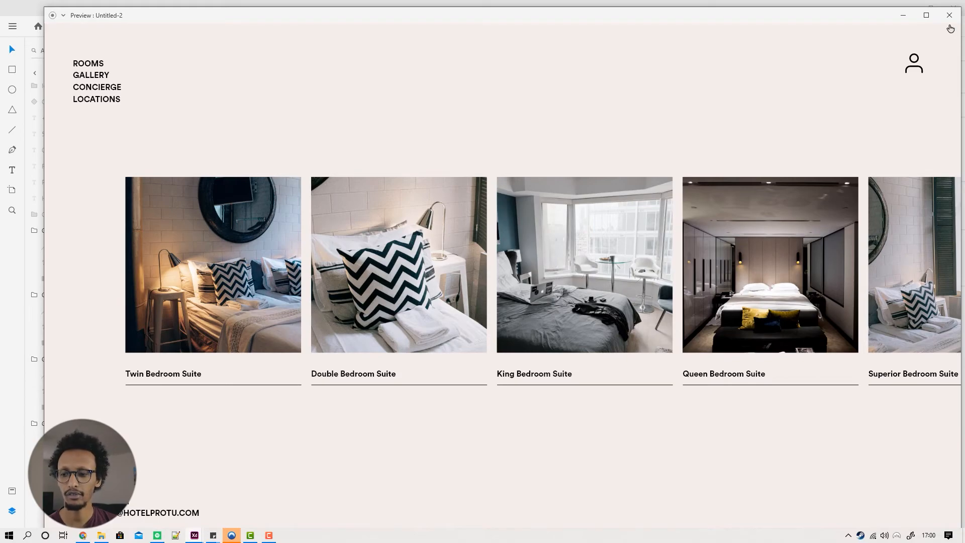
pyautogui.click(950, 15)
# Step: Show the hidden layers on artboard 1 again, from Group 1 through Hotel, Protu and the other texts to Icon feather-user
pyautogui.moveTo(293, 220); pyautogui.dragTo(429, 311)
pyautogui.scroll(-1, 389, 272)
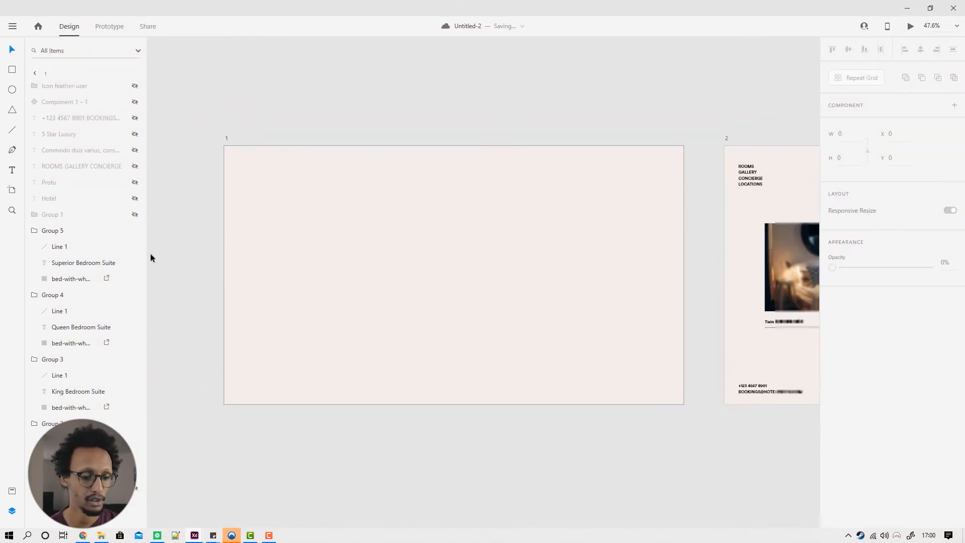
pyautogui.click(135, 214)
pyautogui.click(135, 198)
pyautogui.click(135, 182)
pyautogui.click(135, 166)
pyautogui.click(135, 150)
pyautogui.click(135, 134)
pyautogui.click(135, 117)
pyautogui.click(135, 102)
pyautogui.click(135, 85)
# Step: Show the hidden background Rectangle 1 on artboard 1 again
pyautogui.click(197, 82)
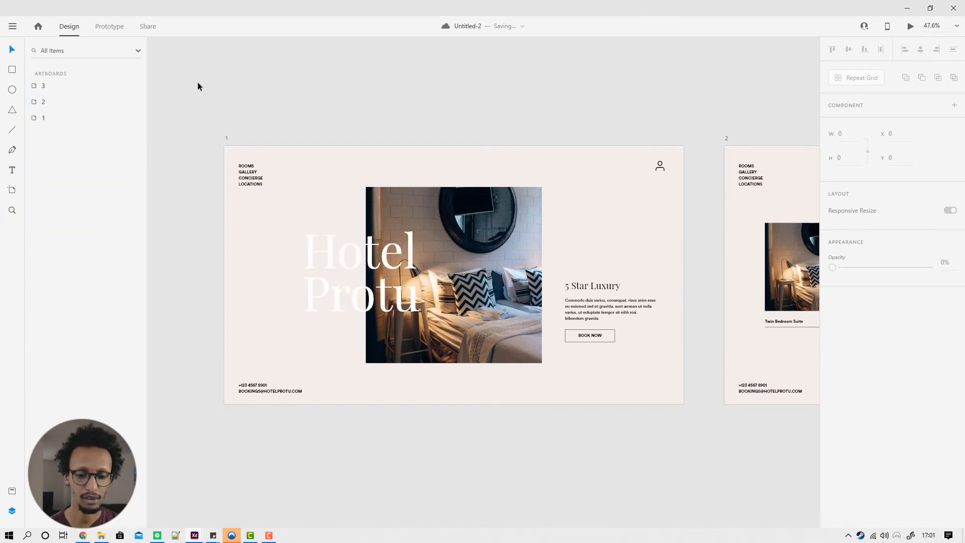
pyautogui.click(342, 202)
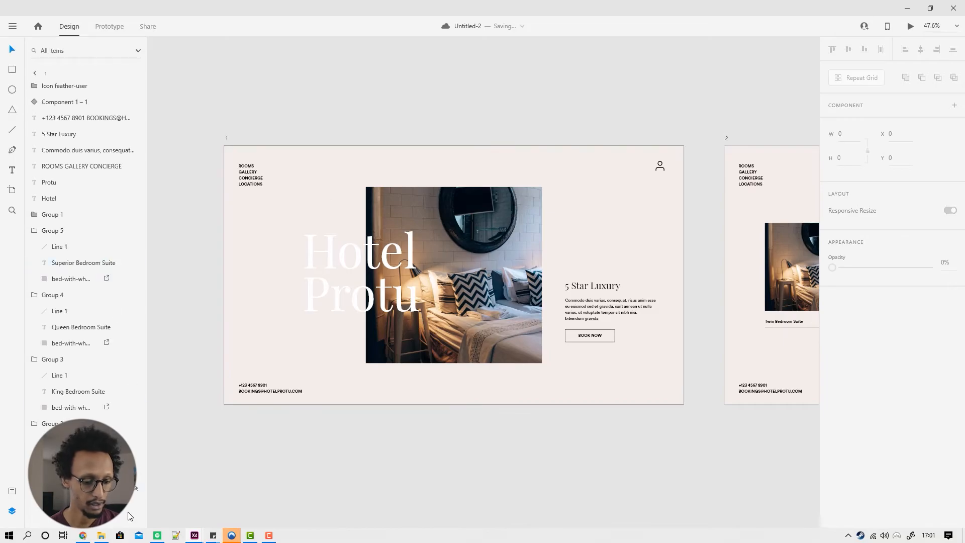
pyautogui.click(132, 498)
pyautogui.click(379, 456)
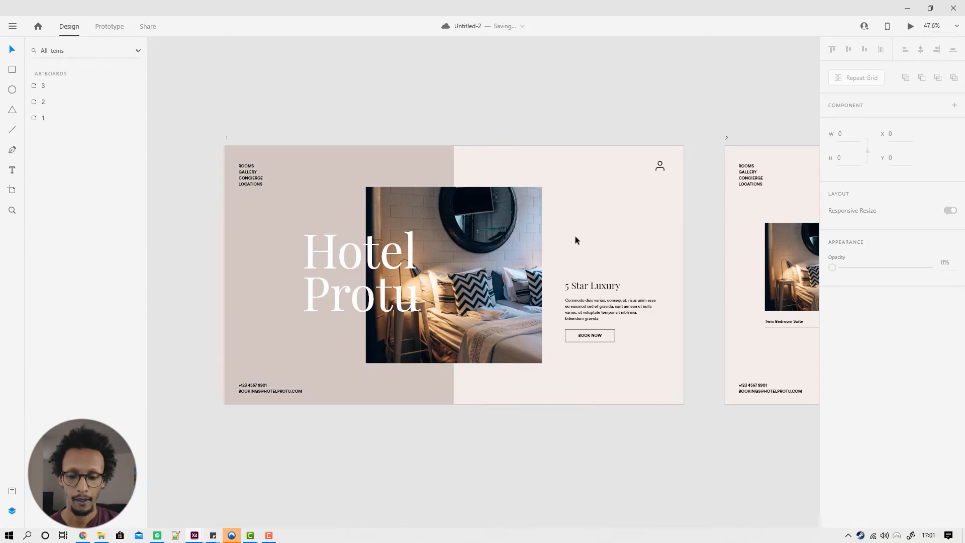
# Step: Preview the prototype from artboard 1 to check the hero-to-carousel transition, and close the preview
pyautogui.click(592, 200)
pyautogui.click(912, 27)
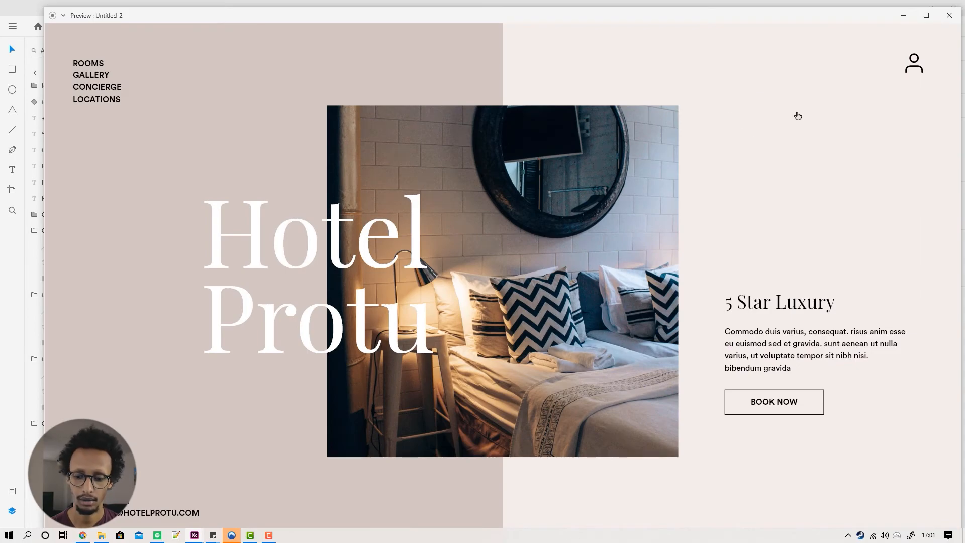
pyautogui.click(798, 115)
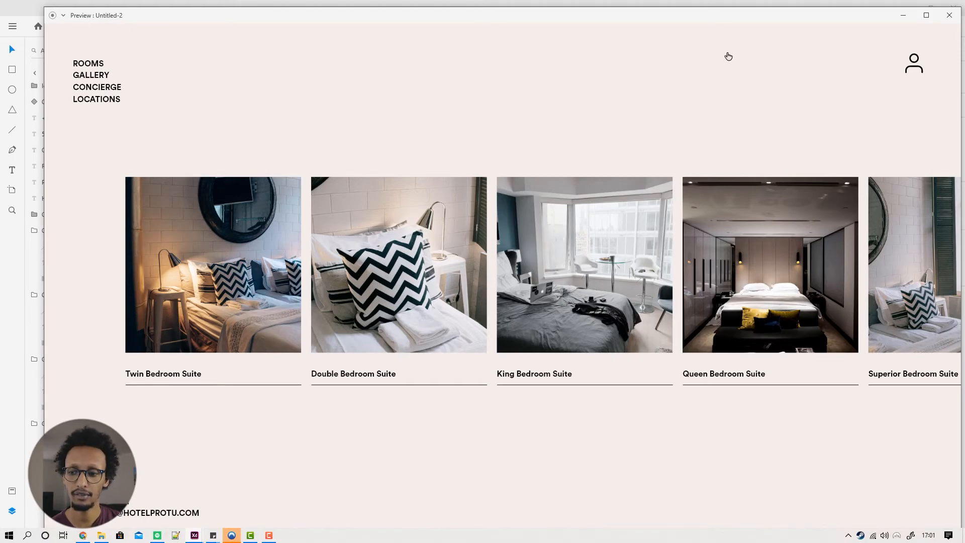
pyautogui.click(950, 17)
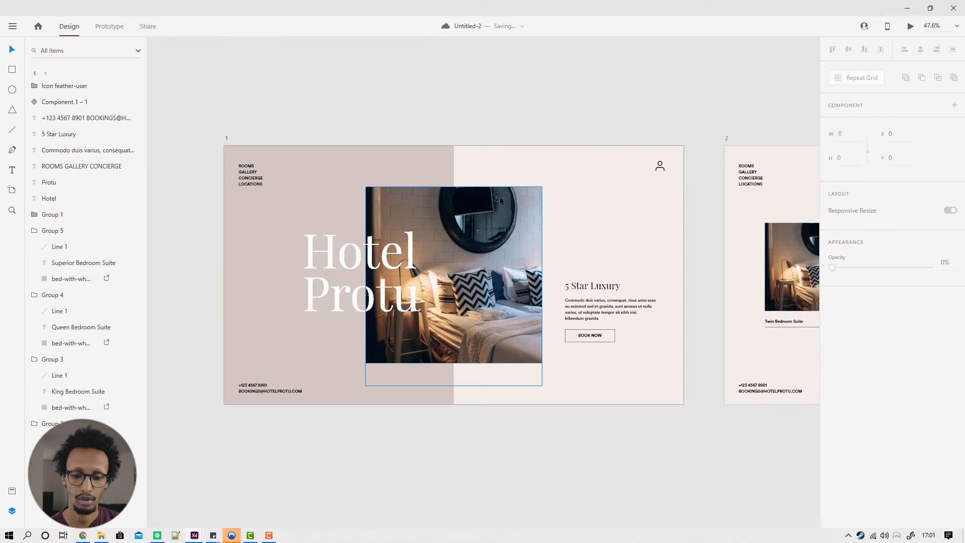
# Step: Link artboard 2 to artboard 3 with a tap-triggered Auto-Animate, Ease In-Out over 0.8 s
pyautogui.scroll(-3, 498, 198)
pyautogui.moveTo(745, 324); pyautogui.dragTo(264, 365)
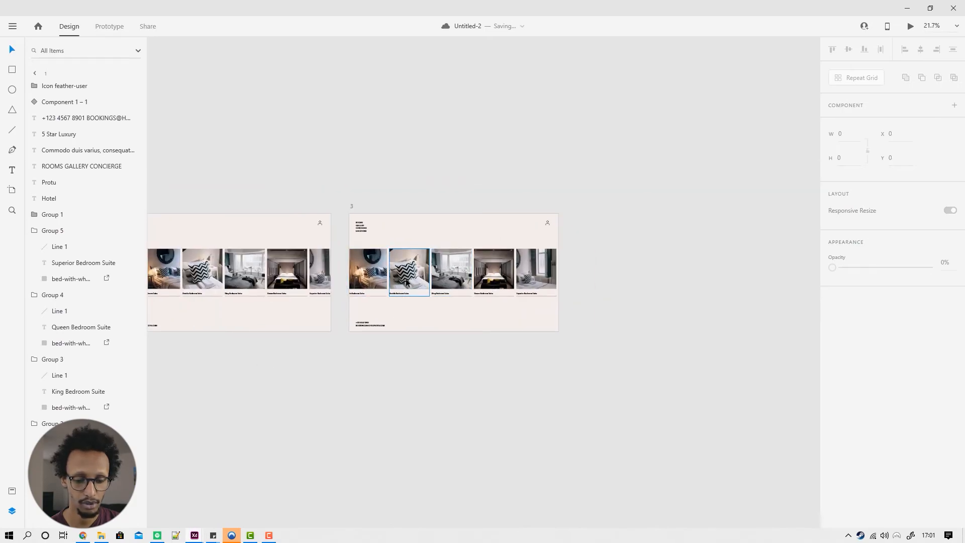
pyautogui.scroll(1, 407, 308)
pyautogui.moveTo(369, 310); pyautogui.dragTo(580, 283)
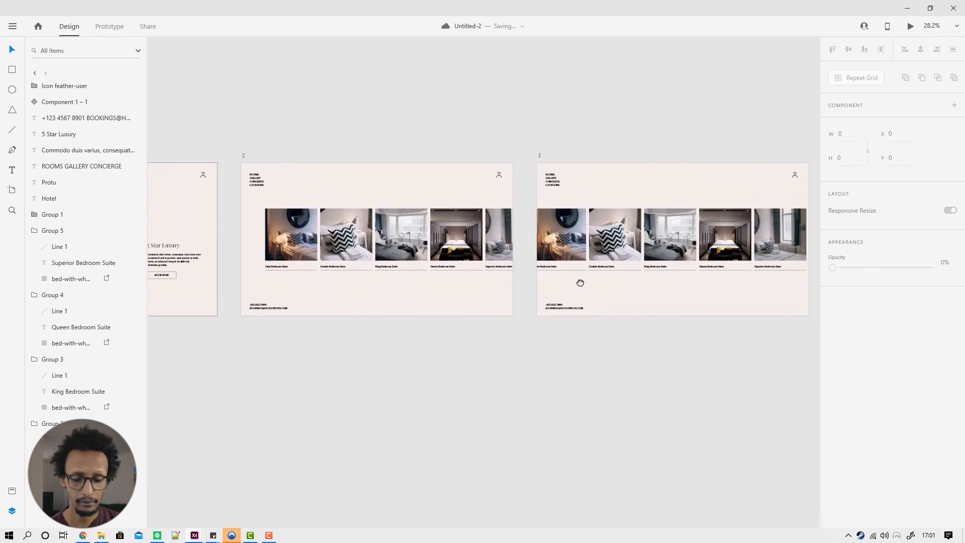
pyautogui.click(414, 306)
pyautogui.click(111, 28)
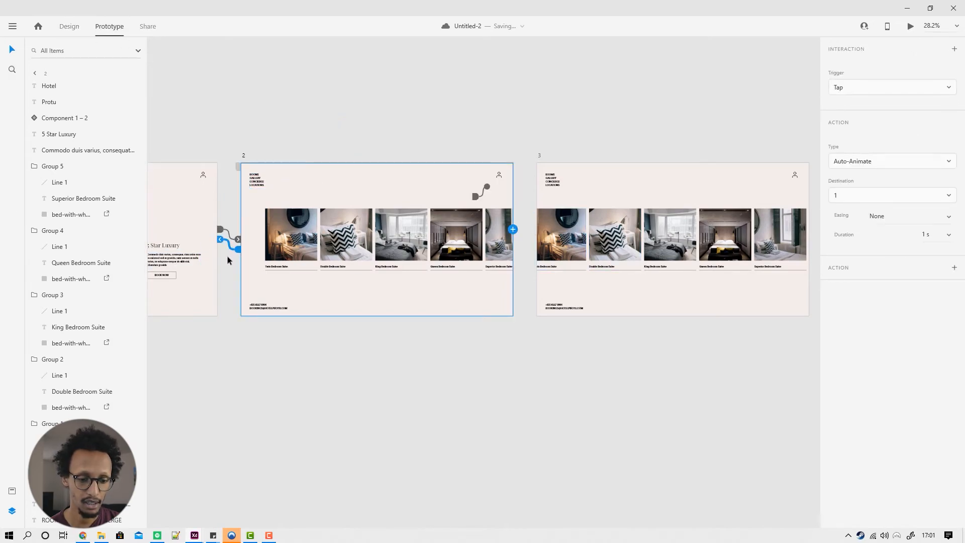
pyautogui.click(241, 274)
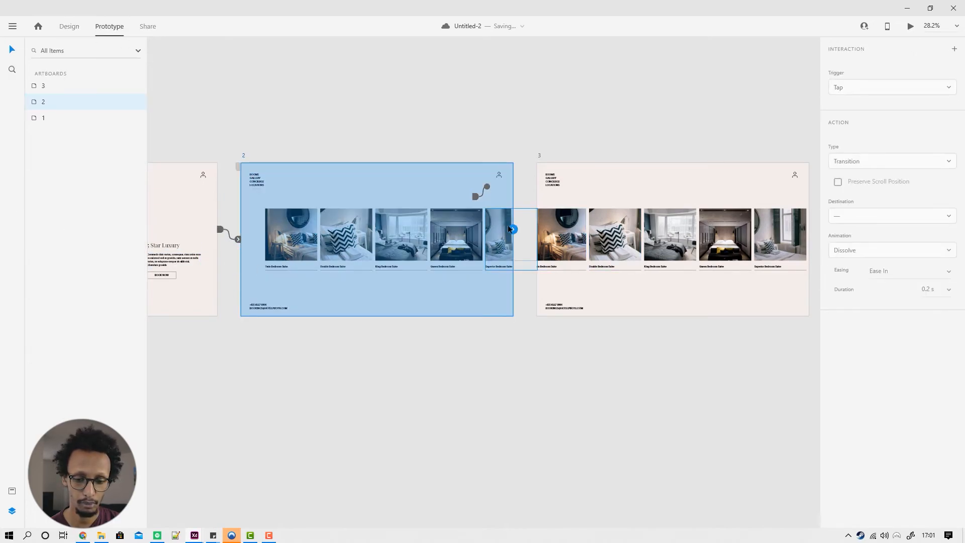
pyautogui.moveTo(513, 230); pyautogui.dragTo(655, 173)
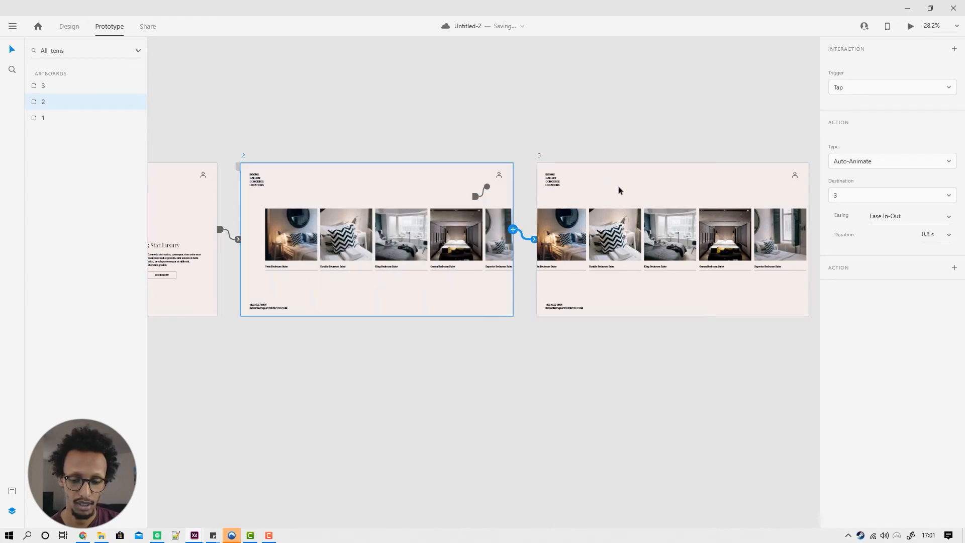
# Step: Link artboard 3 back to artboard 1 with a tap-triggered Auto-Animate, Ease In-Out over 0.8 s
pyautogui.scroll(-2, 707, 270)
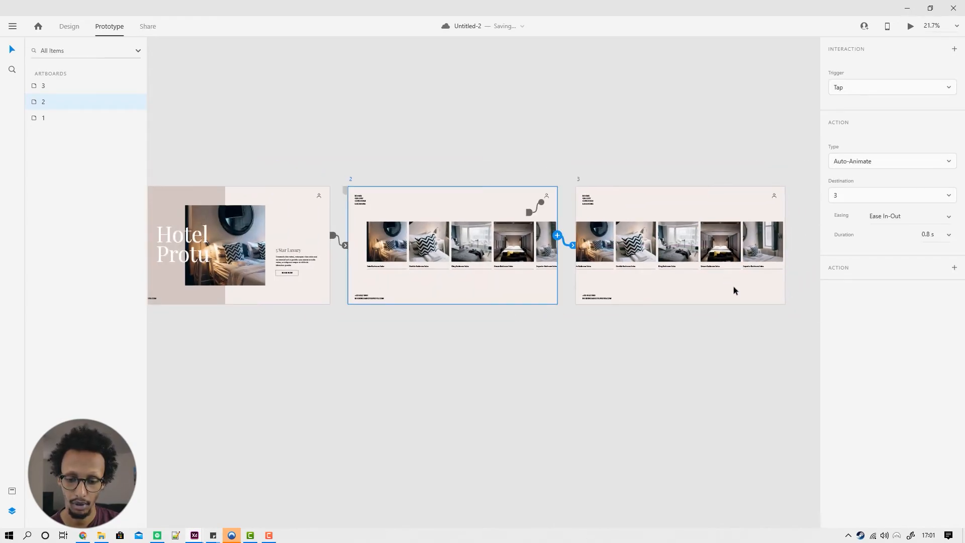
pyautogui.click(734, 290)
pyautogui.moveTo(784, 237); pyautogui.dragTo(311, 232)
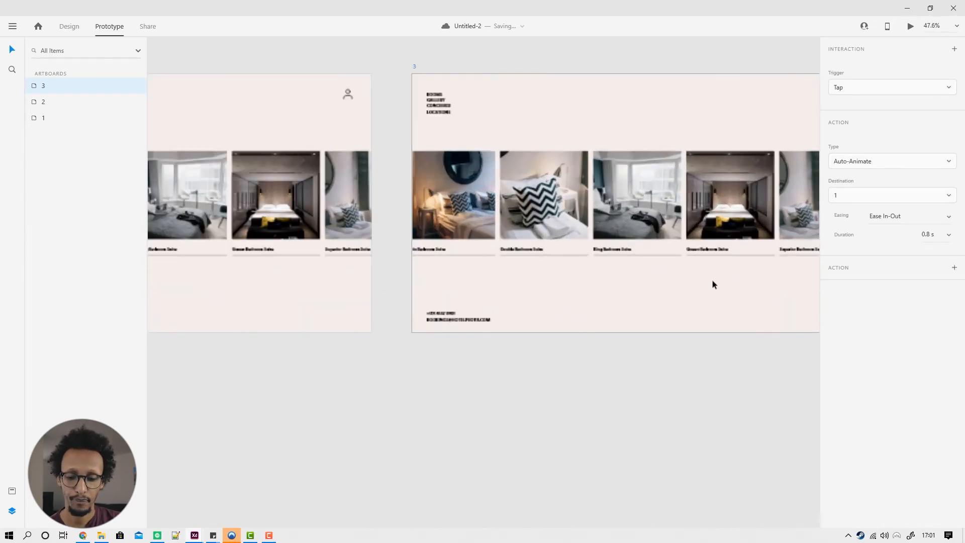
# Step: Preview the prototype from artboard 2 to check how the carousel slides to artboard 3, and close the preview
pyautogui.click(457, 302)
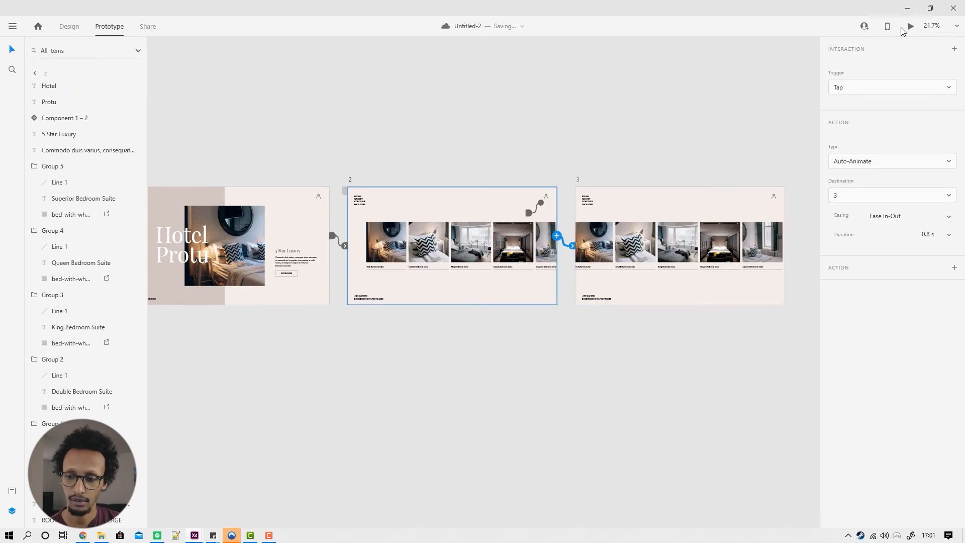
pyautogui.click(910, 27)
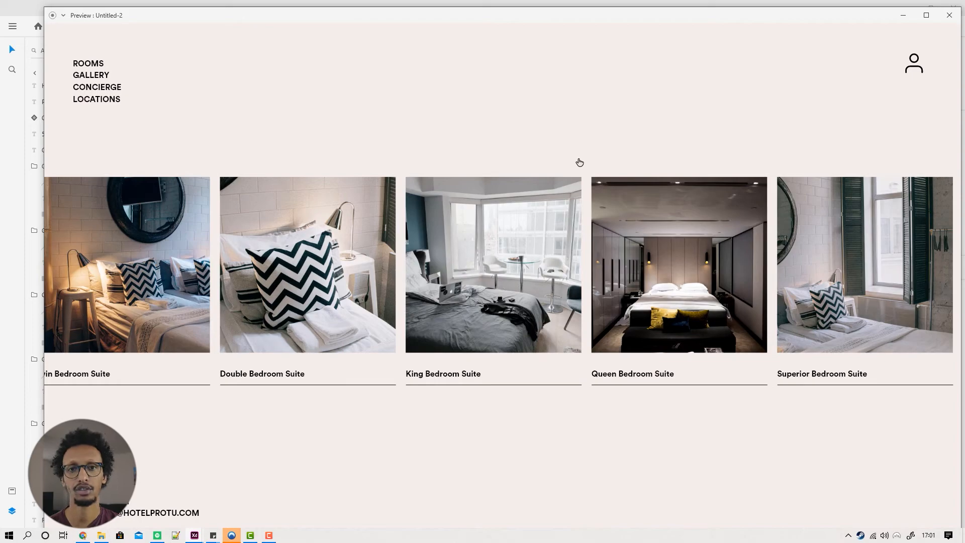
pyautogui.click(950, 15)
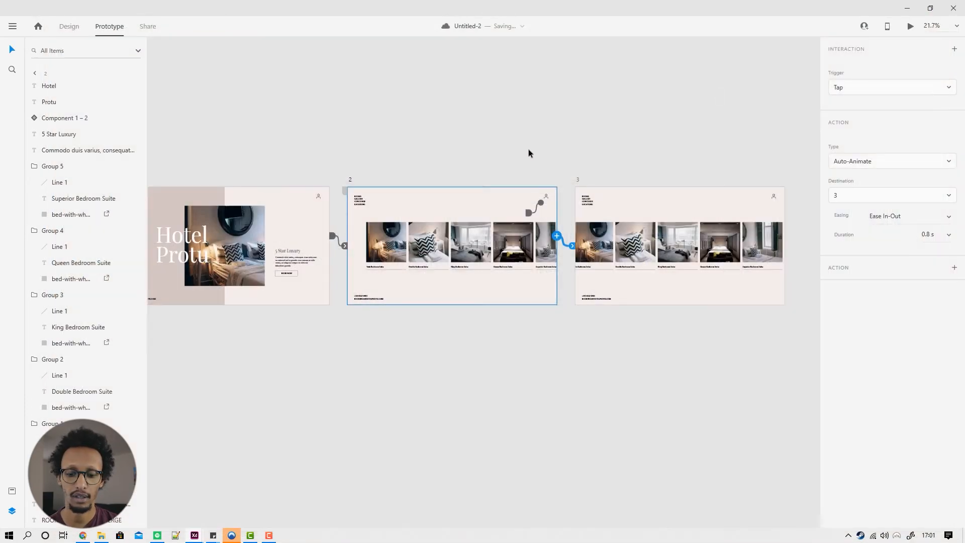
# Step: Compare the layer group names of the matching suites on artboards 2 and 3
pyautogui.click(635, 244)
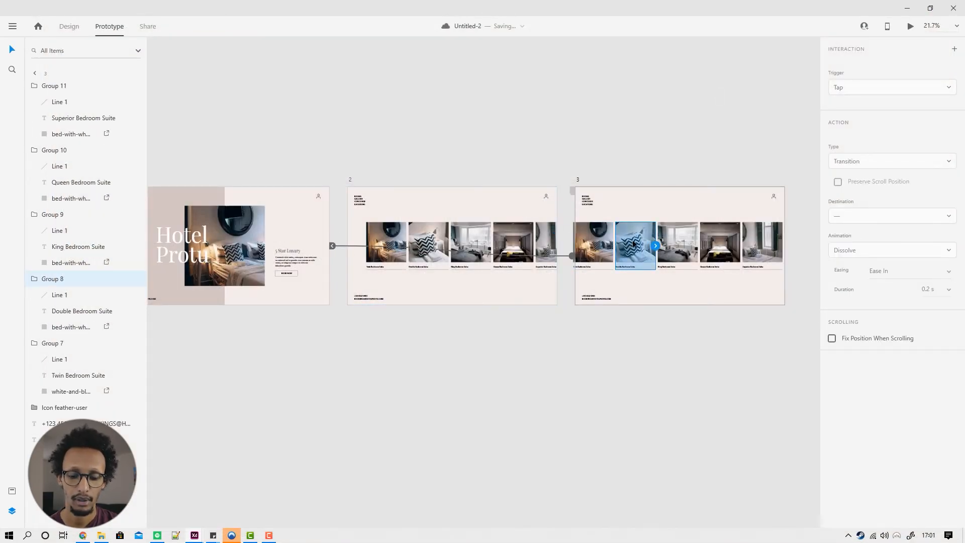
pyautogui.click(73, 31)
pyautogui.click(434, 251)
pyautogui.scroll(4, 611, 259)
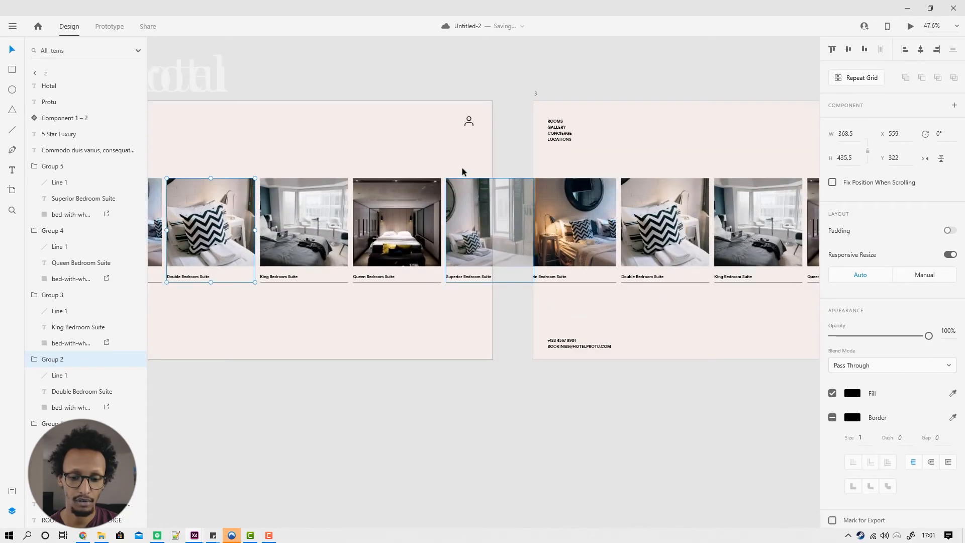
pyautogui.click(421, 105)
pyautogui.click(102, 30)
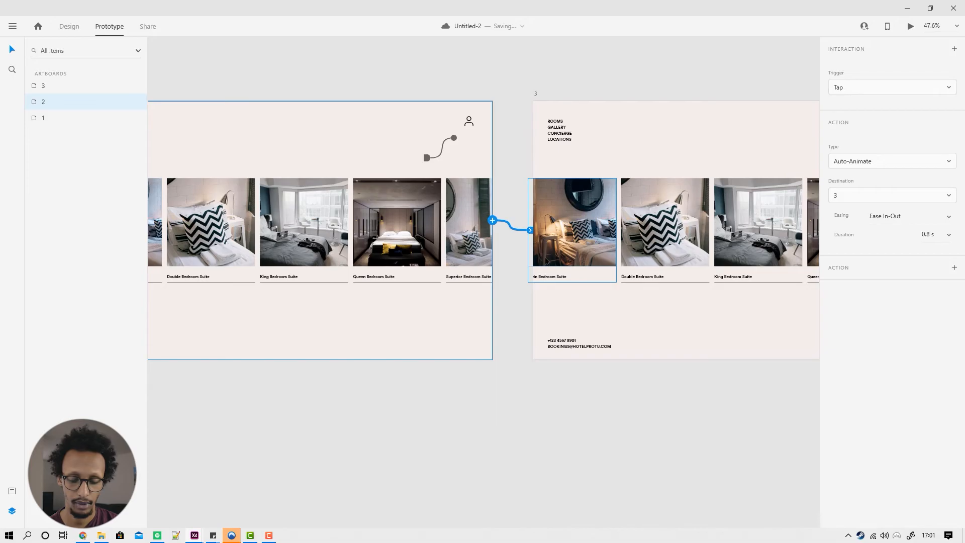
pyautogui.click(577, 256)
pyautogui.moveTo(305, 273); pyautogui.dragTo(476, 282)
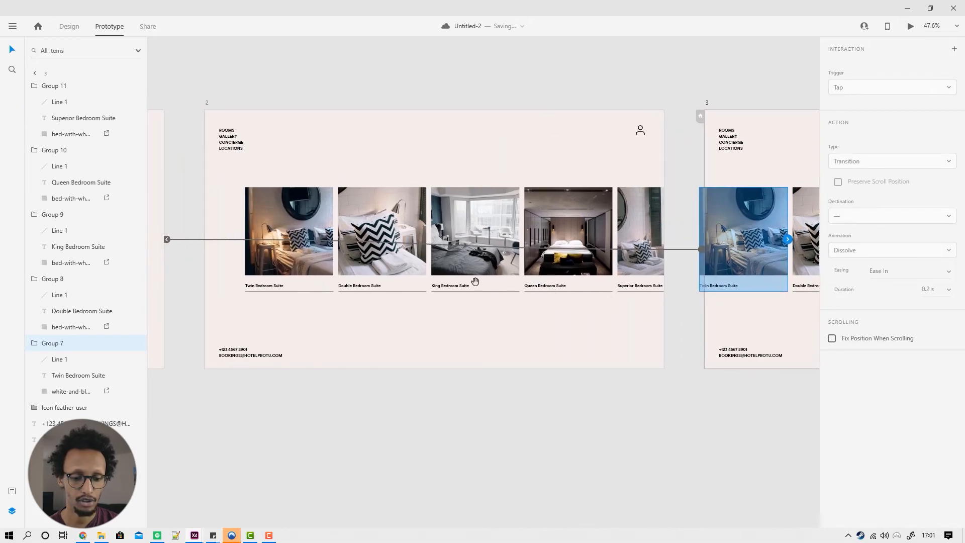
pyautogui.click(304, 262)
pyautogui.click(742, 265)
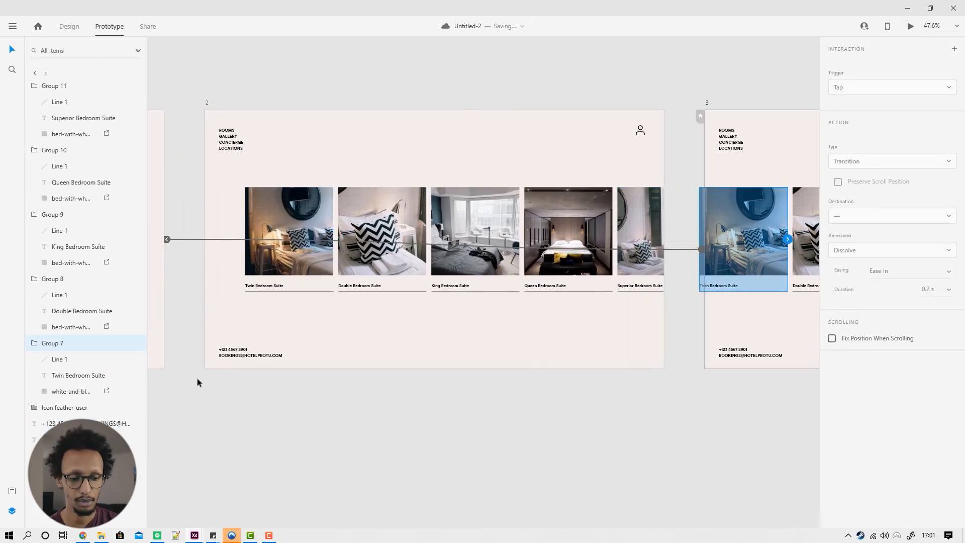
pyautogui.click(294, 284)
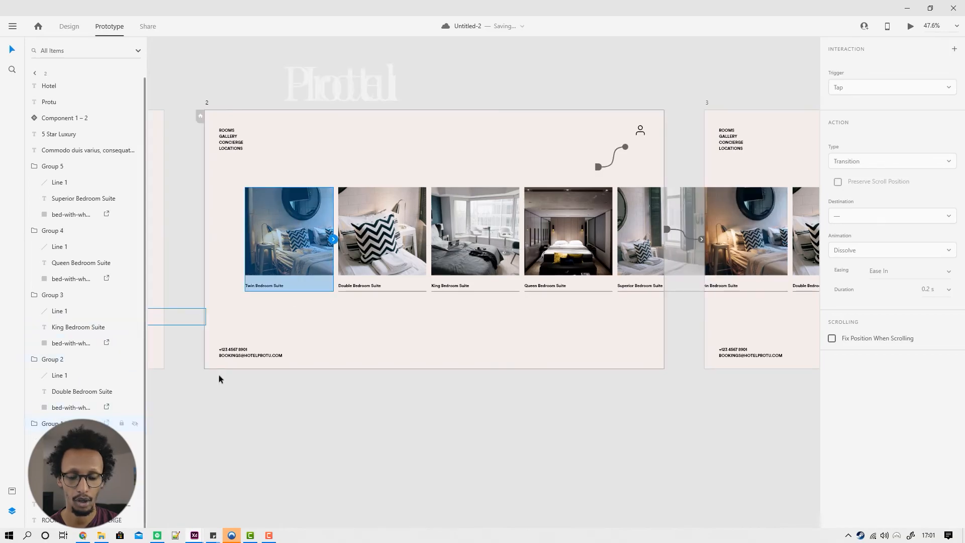
# Step: Delete artboard 3 and place a duplicate of artboard 2 in its spot
pyautogui.scroll(-5, 445, 297)
pyautogui.moveTo(601, 371); pyautogui.dragTo(544, 376)
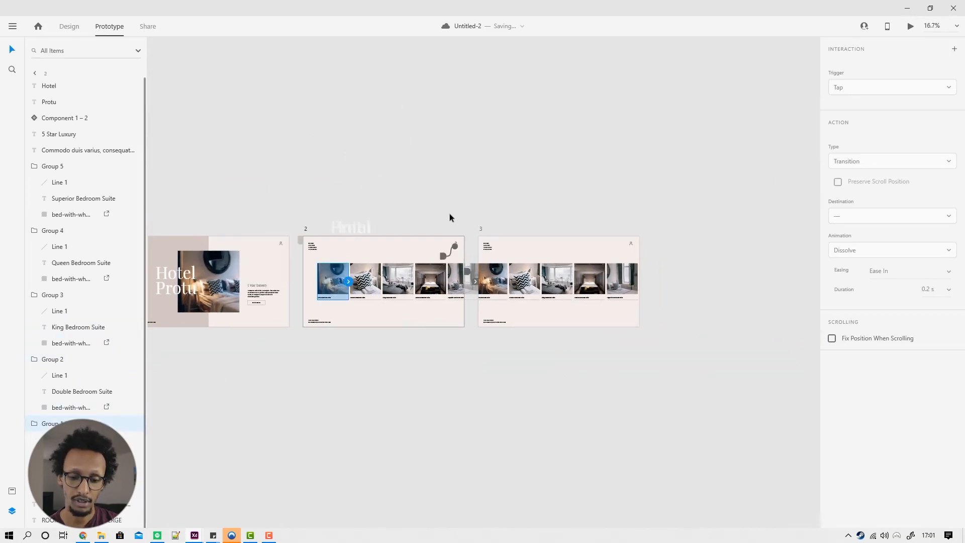
pyautogui.click(479, 231)
pyautogui.click(481, 229)
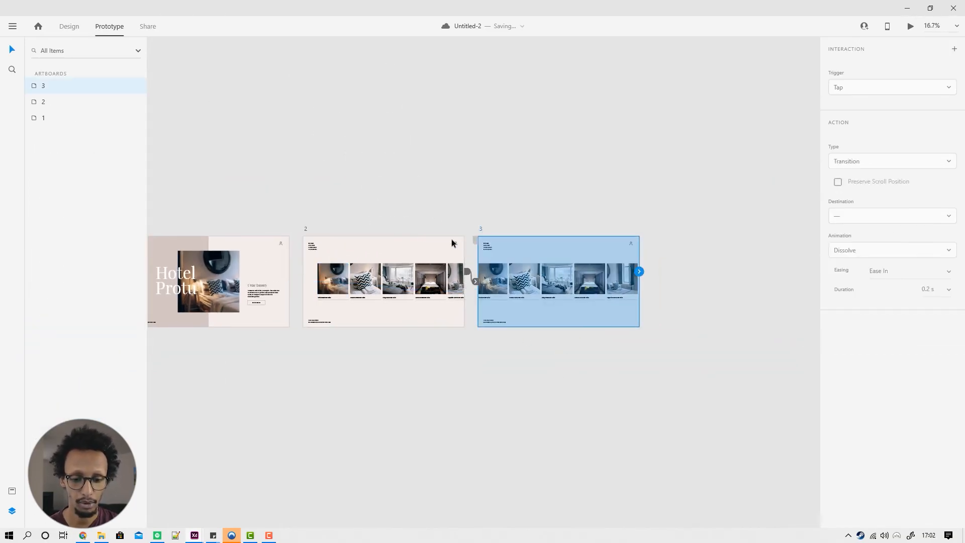
pyautogui.press('Delete')
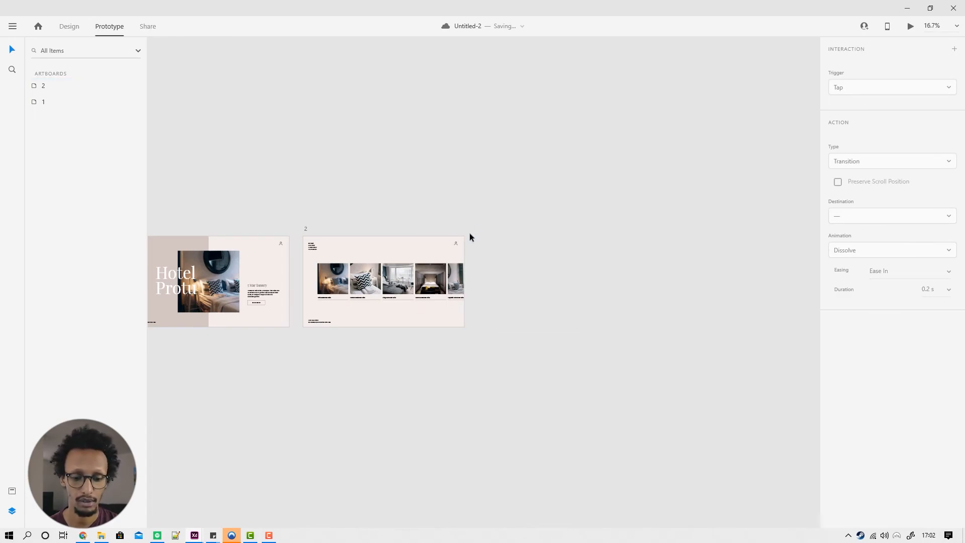
pyautogui.moveTo(307, 231); pyautogui.dragTo(481, 231)
# Step: Shift all five suite groups on artboard 2 – 1 left to about X -57, bringing the Superior Bedroom Suite fully inside
pyautogui.scroll(3, 546, 302)
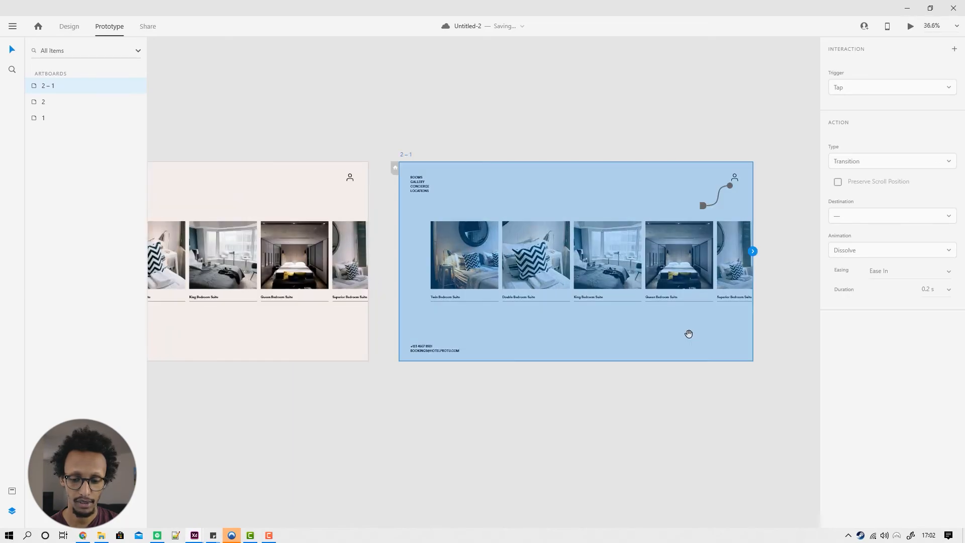
pyautogui.moveTo(690, 334); pyautogui.dragTo(642, 333)
pyautogui.moveTo(739, 318); pyautogui.dragTo(377, 237)
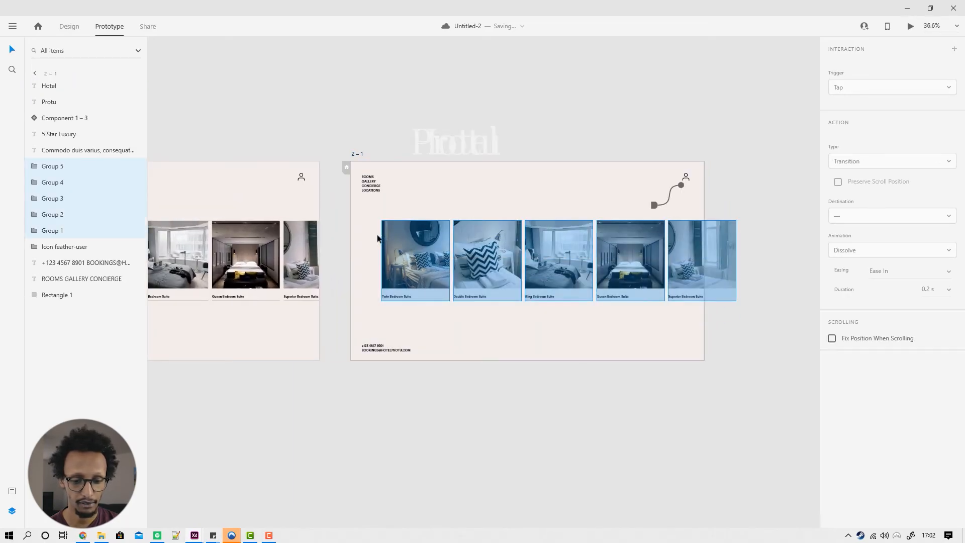
pyautogui.click(70, 27)
pyautogui.moveTo(674, 270); pyautogui.dragTo(632, 274)
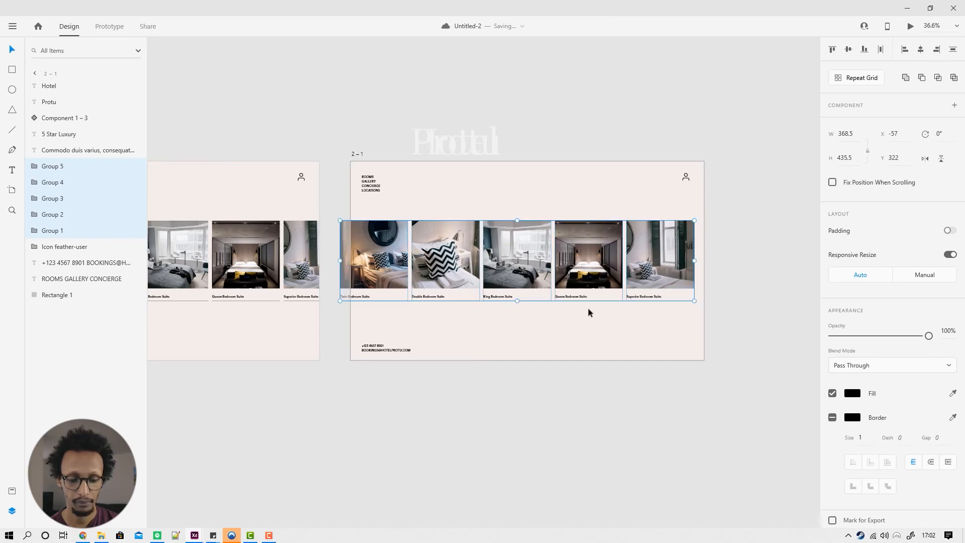
pyautogui.click(514, 390)
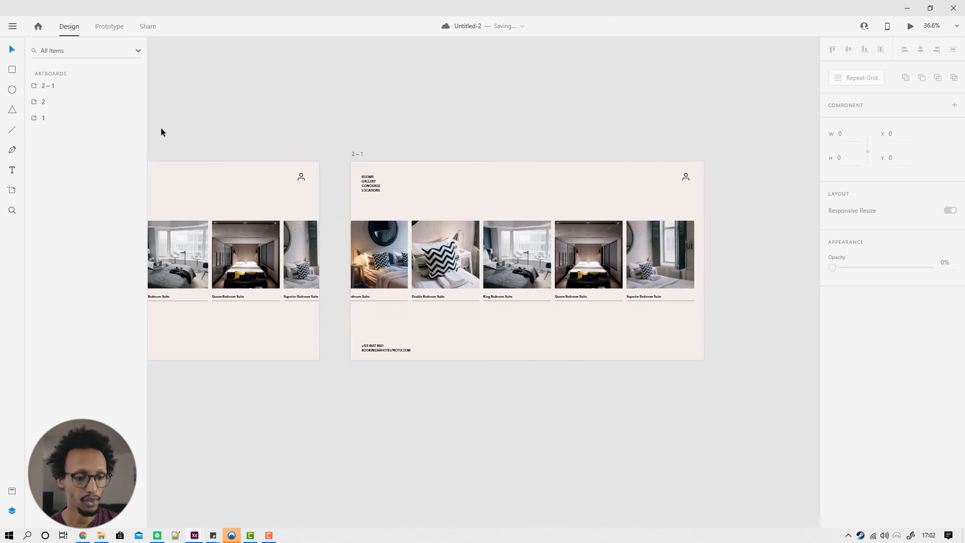
# Step: Link artboard 2 to artboard 2 – 1 with a tap-triggered Auto-Animate, Ease In-Out over 0.8 s
pyautogui.click(110, 26)
pyautogui.click(246, 180)
pyautogui.moveTo(319, 251); pyautogui.dragTo(372, 257)
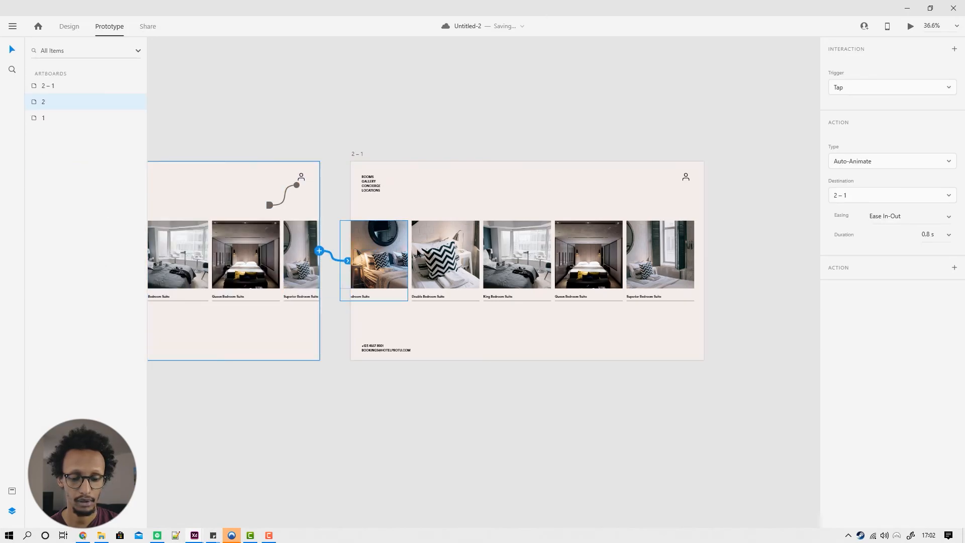
# Step: Link artboard 2 – 1 back to artboard 1 with a tap-triggered Auto-Animate, Ease In-Out over 0.8 s
pyautogui.click(568, 91)
pyautogui.scroll(-3, 437, 138)
pyautogui.click(571, 178)
pyautogui.moveTo(572, 178); pyautogui.dragTo(395, 205)
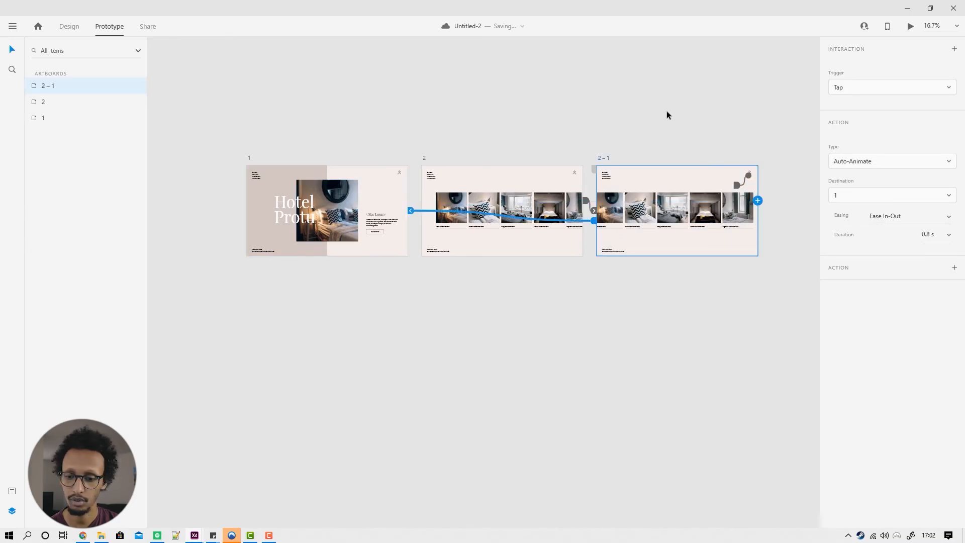
pyautogui.click(668, 115)
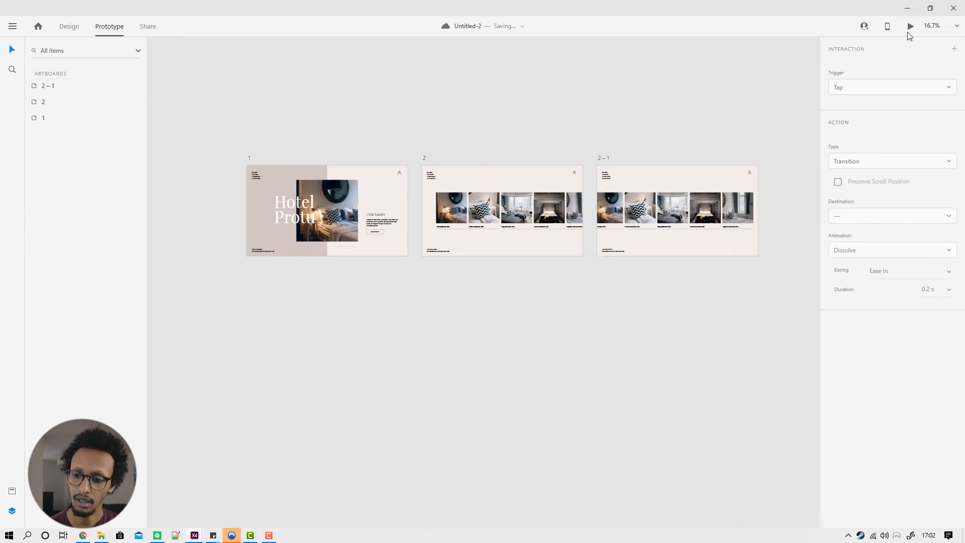
# Step: Preview the full loop through the carousel and back to the hero, and replay it in a maximized preview
pyautogui.click(910, 26)
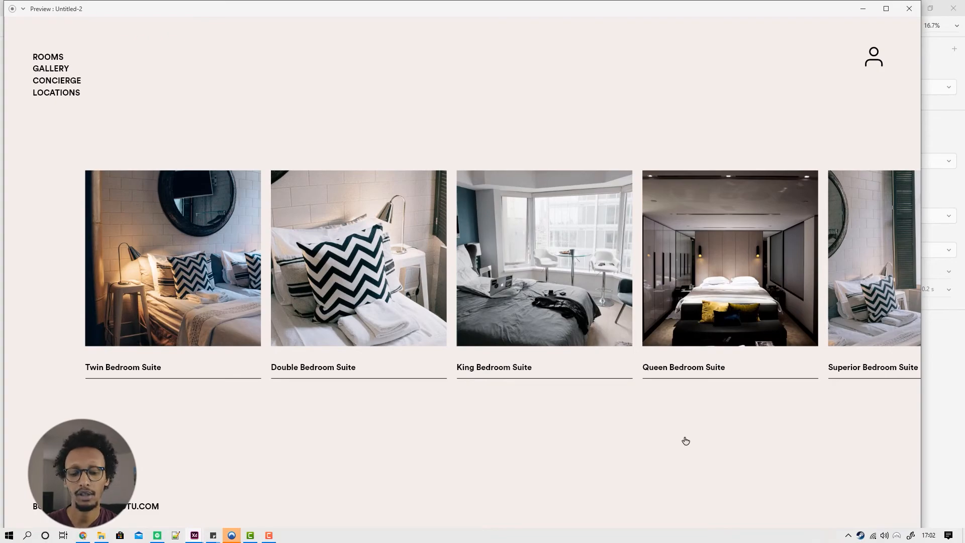
pyautogui.click(651, 486)
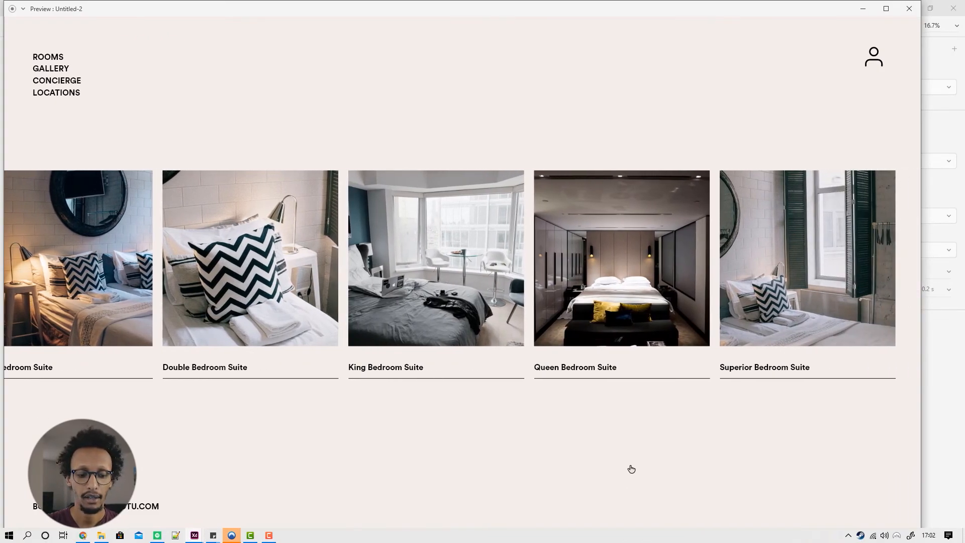
pyautogui.click(631, 468)
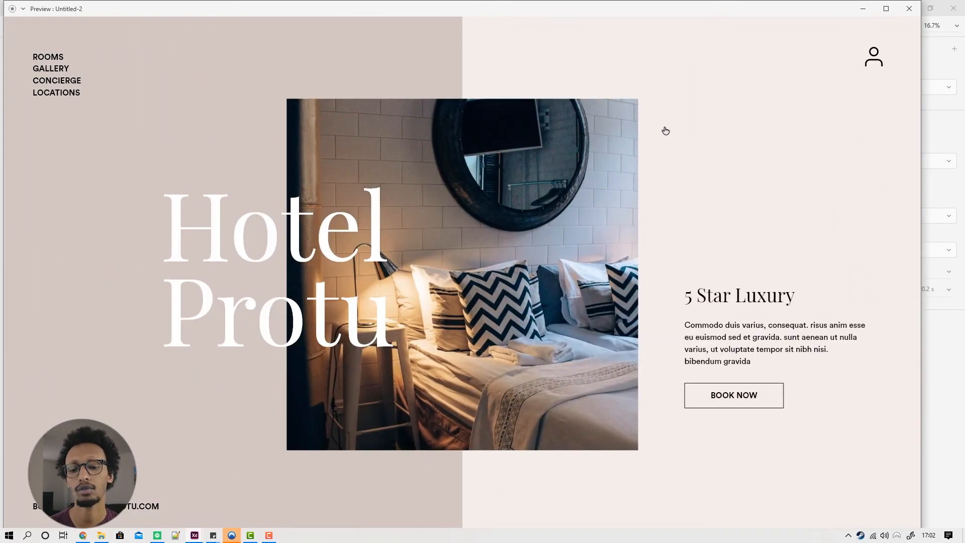
pyautogui.click(887, 9)
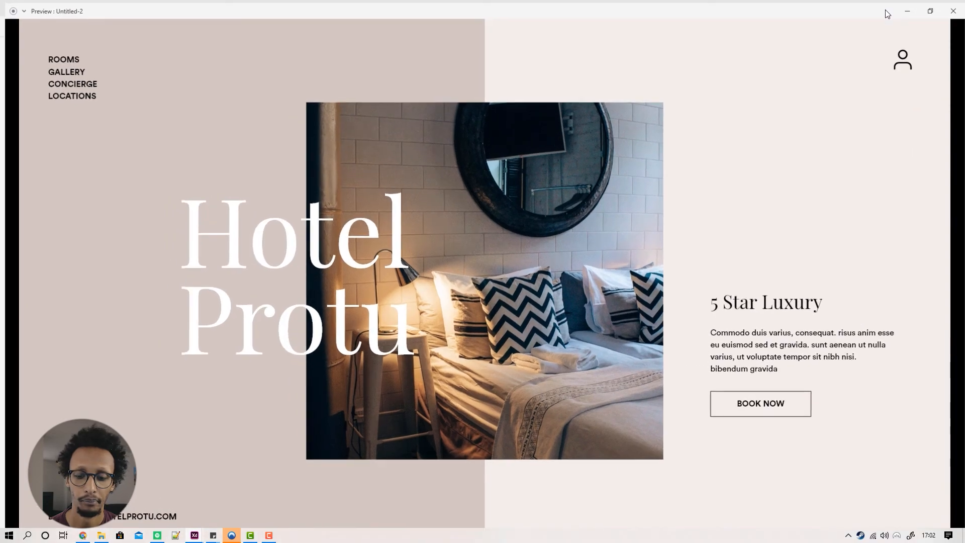
pyautogui.click(884, 193)
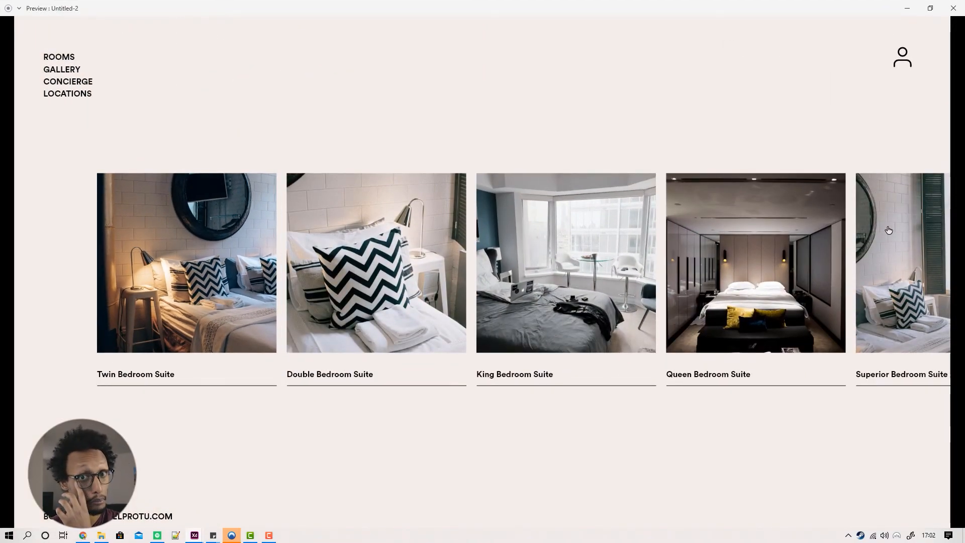
pyautogui.click(888, 230)
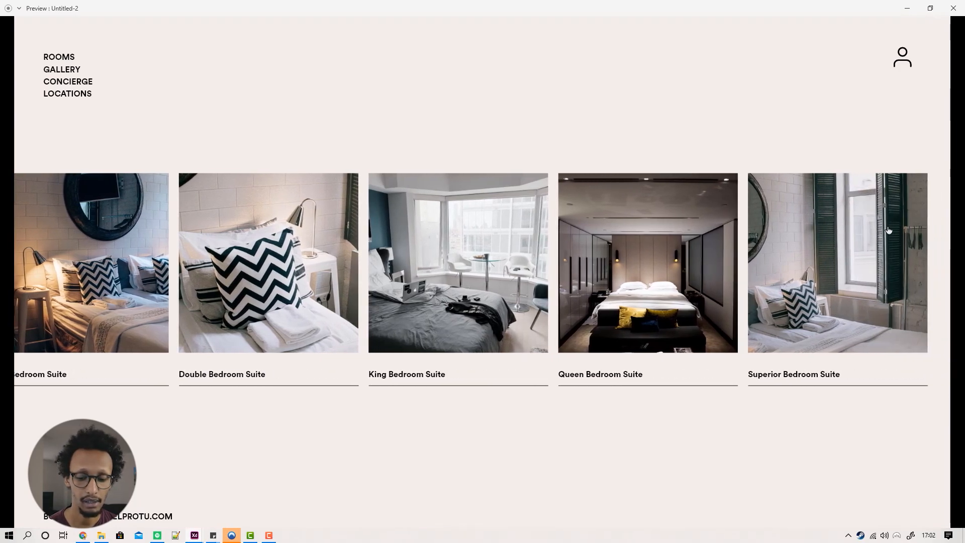
# Step: Replay the prototype loop several times in the maximized preview, checking the hero-to-carousel, sideways slide and return-to-hero transitions
pyautogui.click(888, 230)
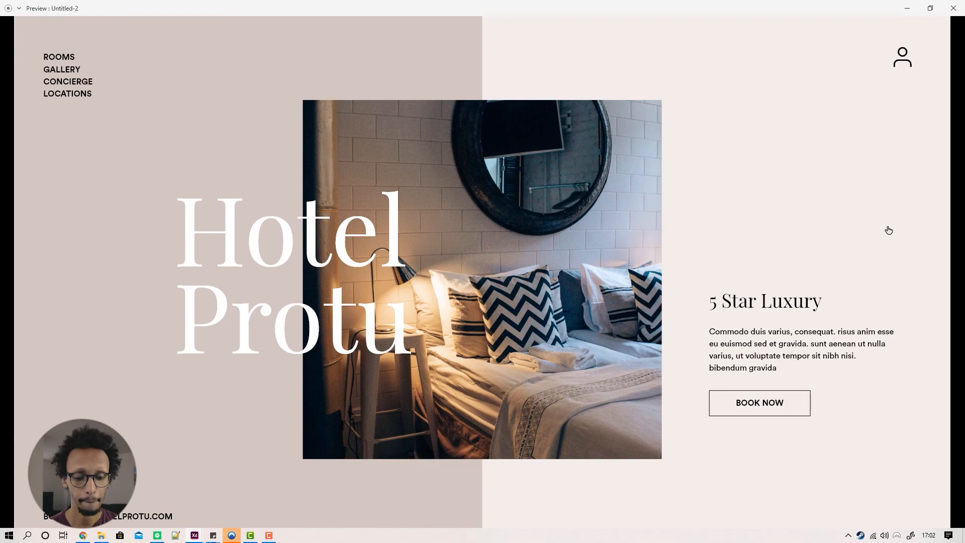
pyautogui.click(888, 230)
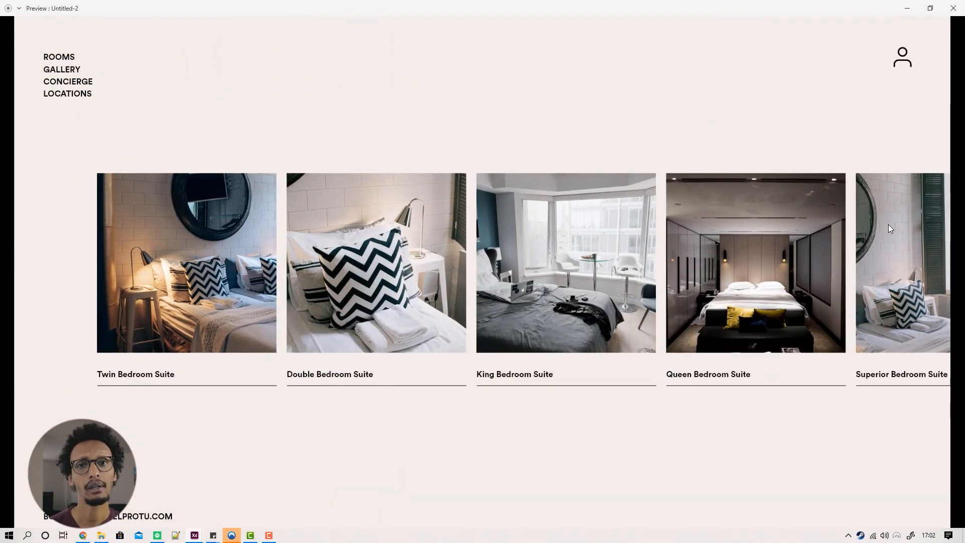
pyautogui.click(888, 228)
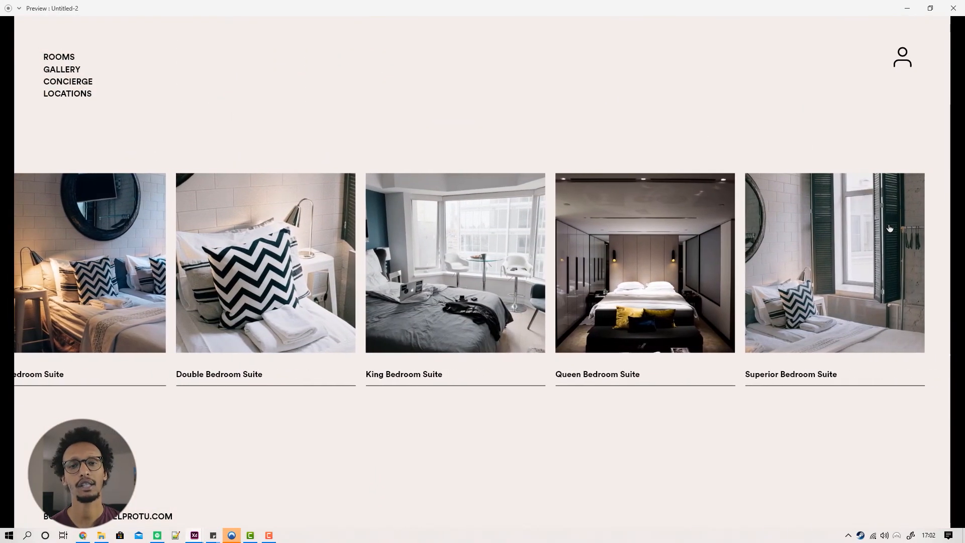
pyautogui.click(890, 229)
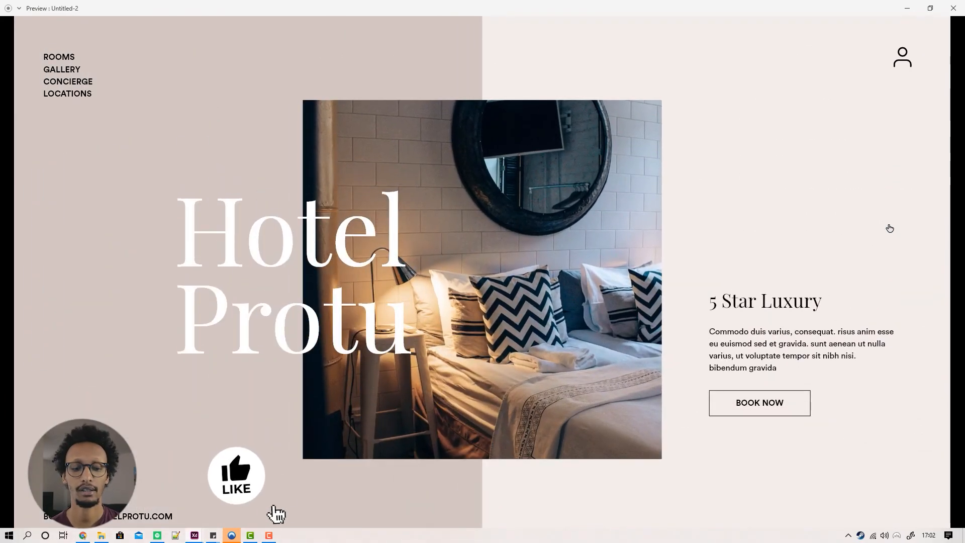
pyautogui.click(890, 229)
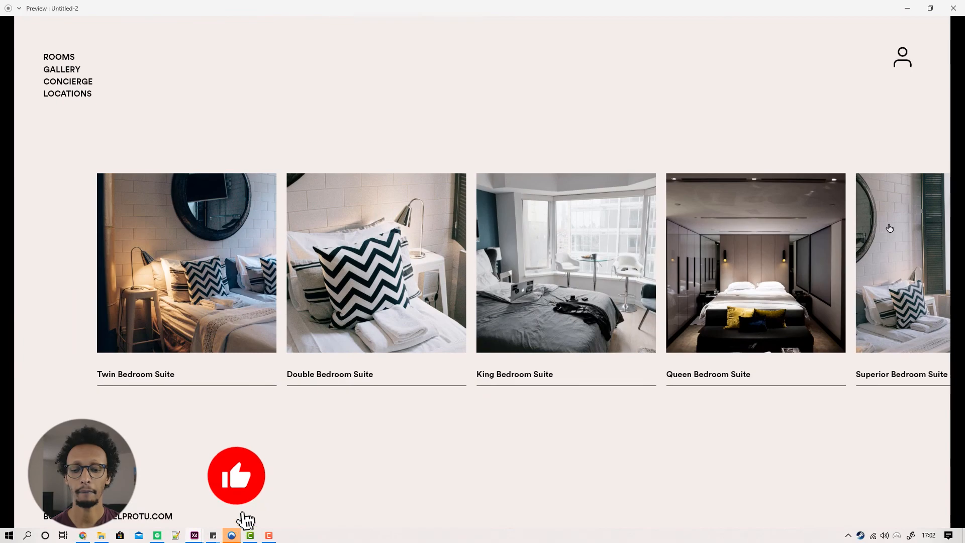
pyautogui.click(890, 228)
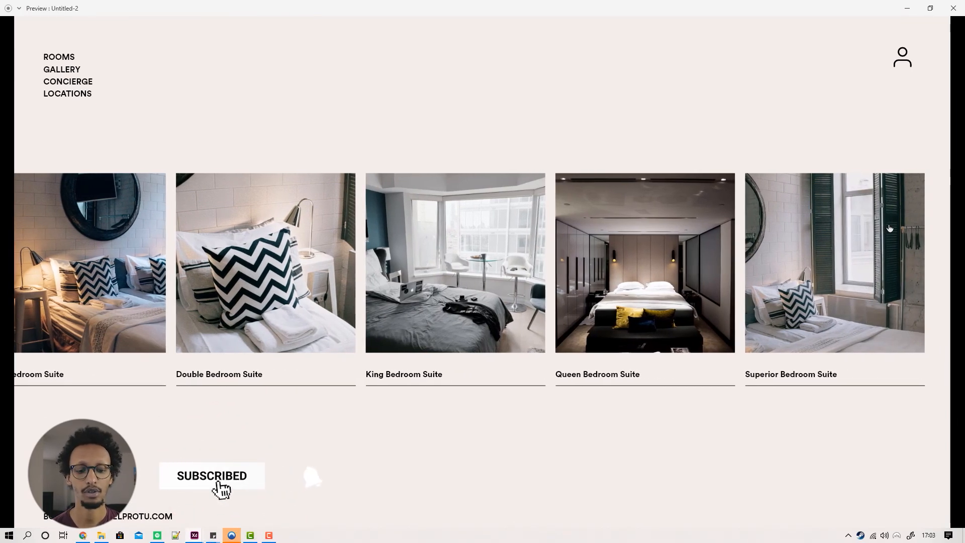
pyautogui.click(890, 228)
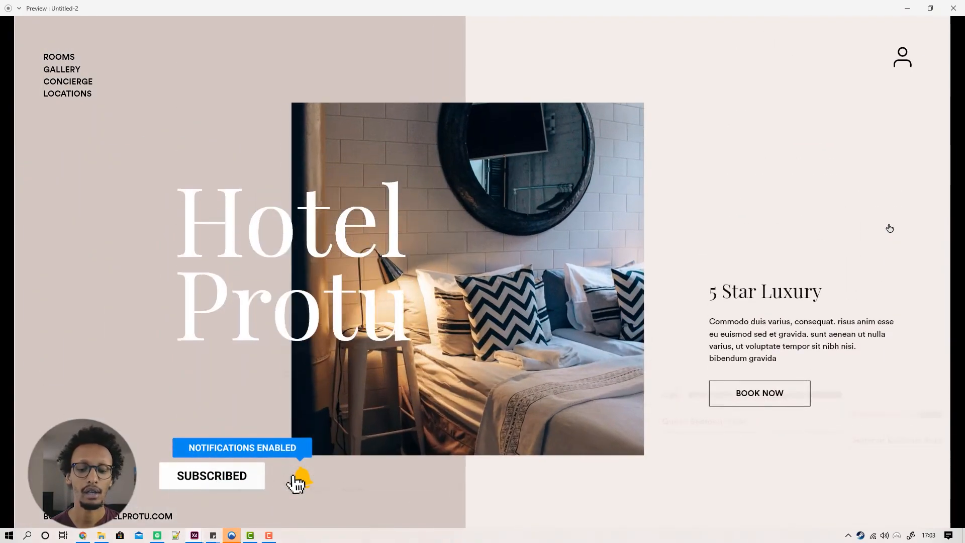
pyautogui.click(806, 246)
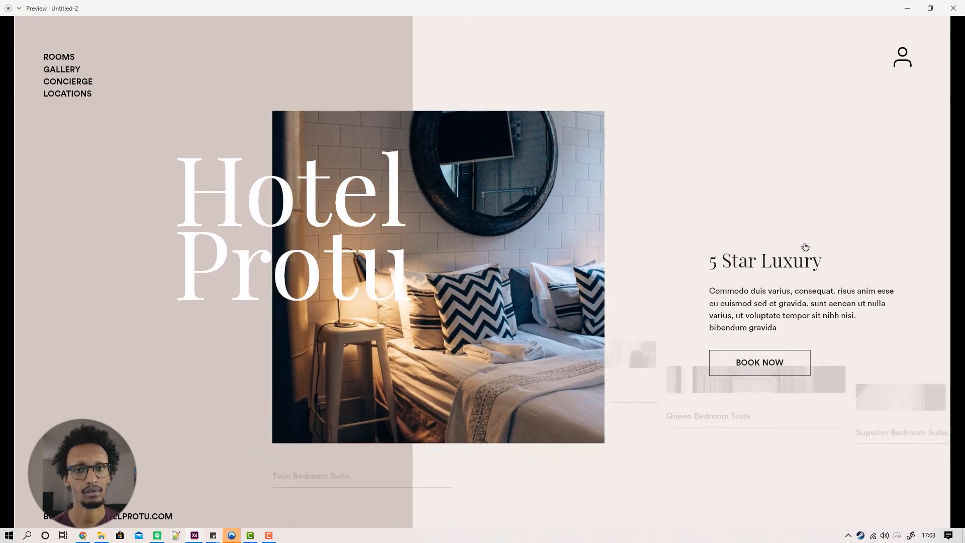